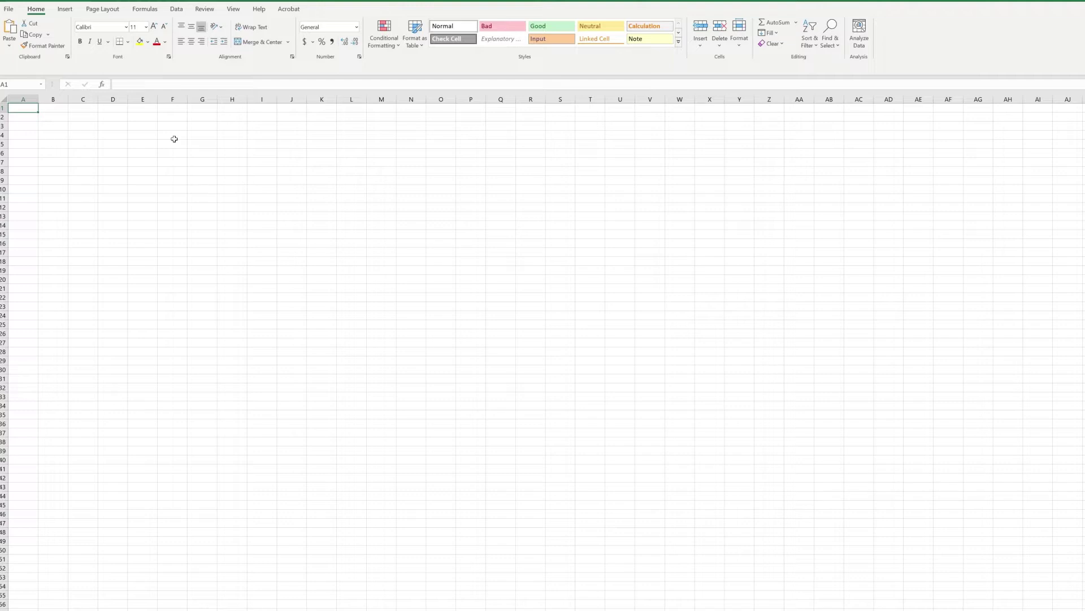
left_click(52, 125)
left_click(29, 117)
key("F2")
left_click(62, 368)
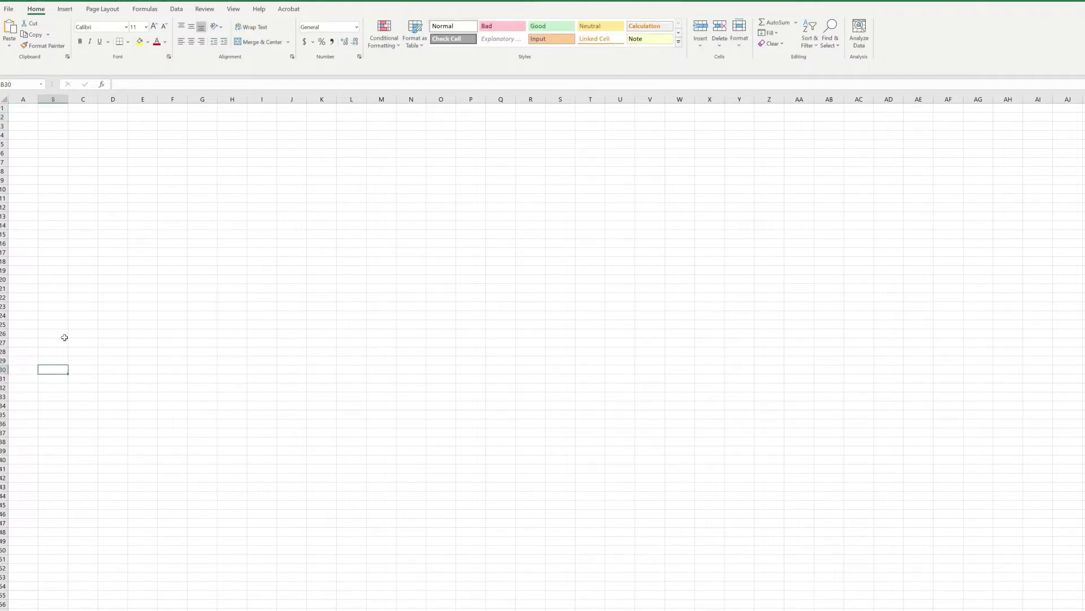
- Enter the sheet title Income in cell A2
left_click(22, 116)
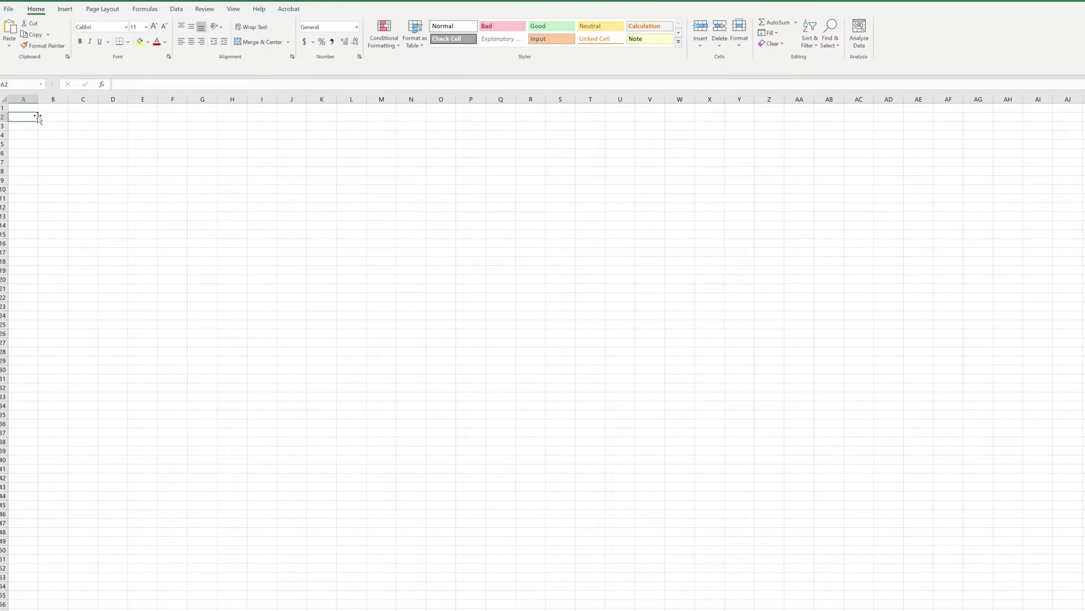
type("Income")
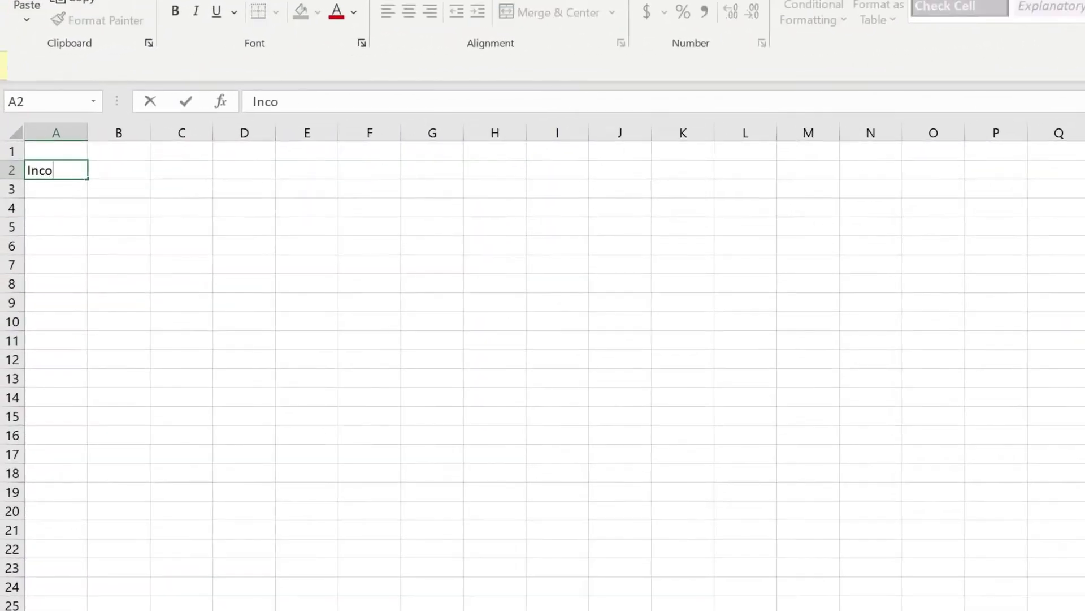
key("Return")
key("Return")
- Enter the label Period in cell A4 and the date range July 2020 - 30 June 2021 in B4
type("Peropd")
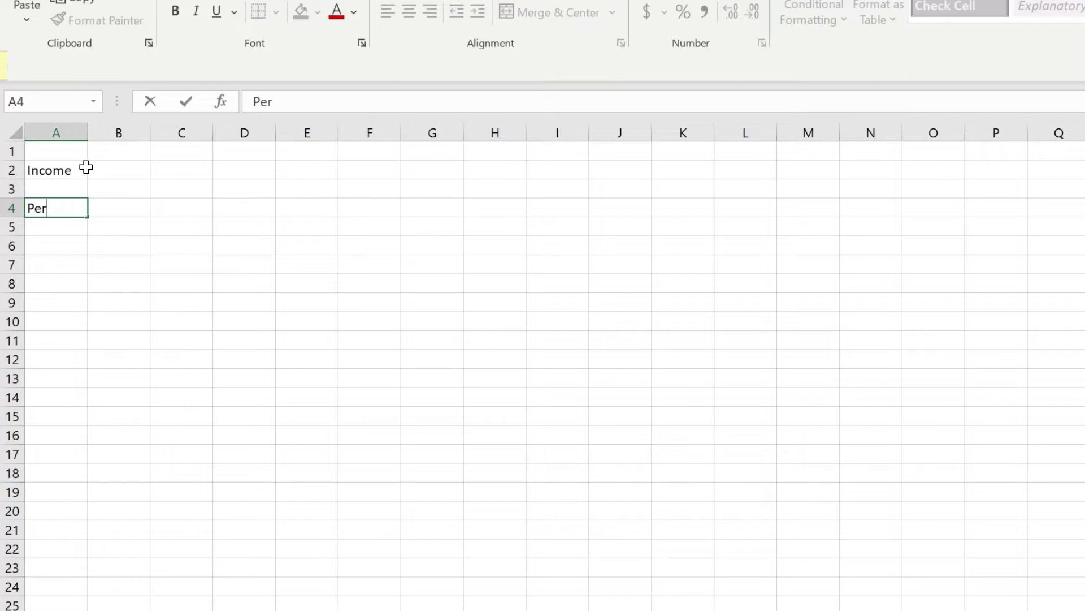
key("BackSpace")
key("BackSpace")
key("BackSpace")
type("iod")
key("Tab")
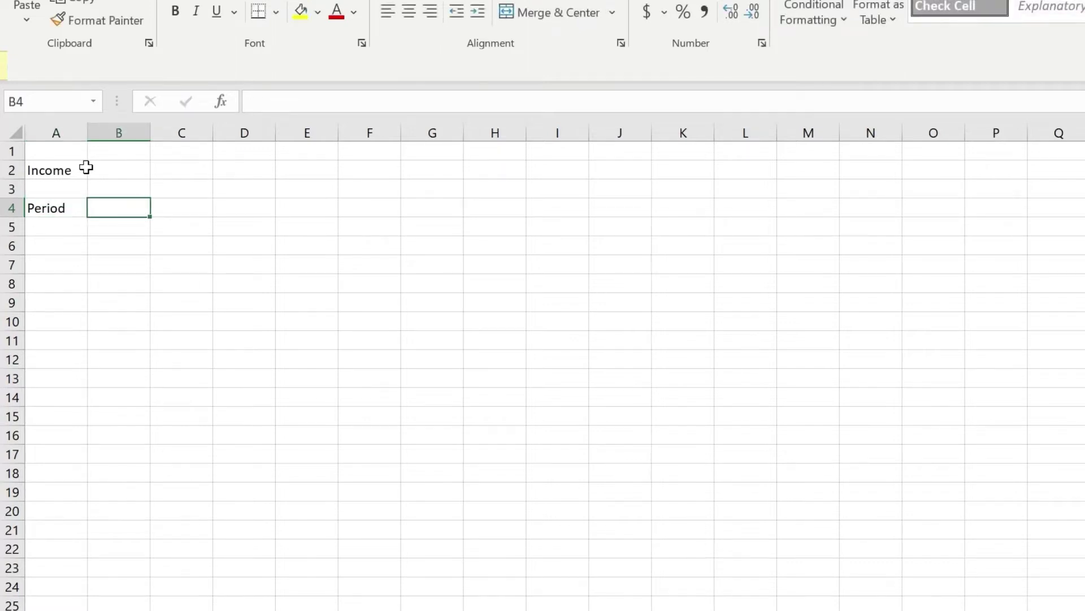
type("July 20")
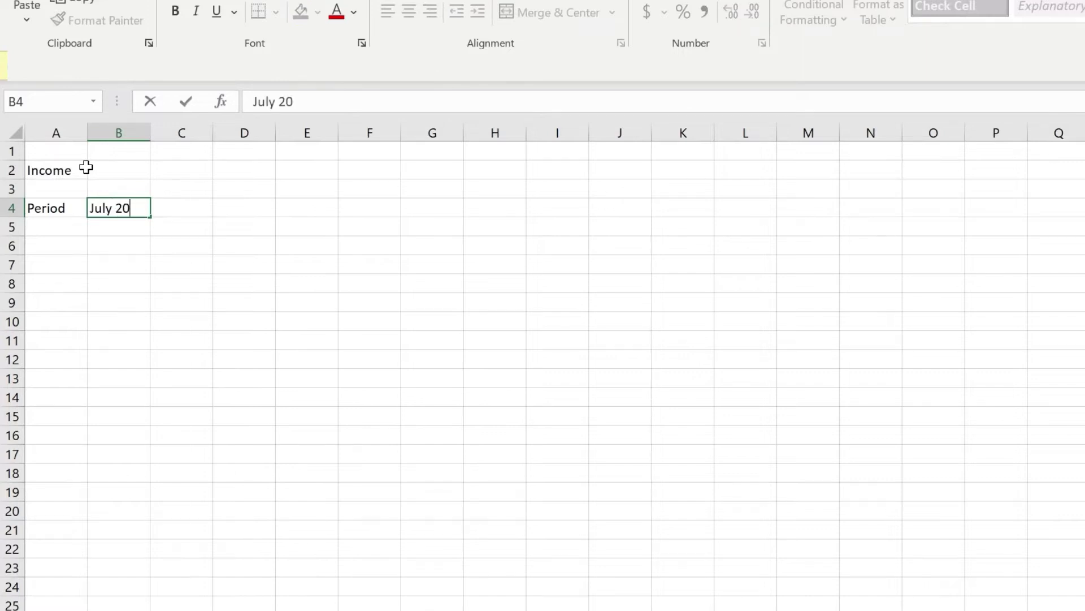
type("1")
key("BackSpace")
type("20 - 30 June 2021")
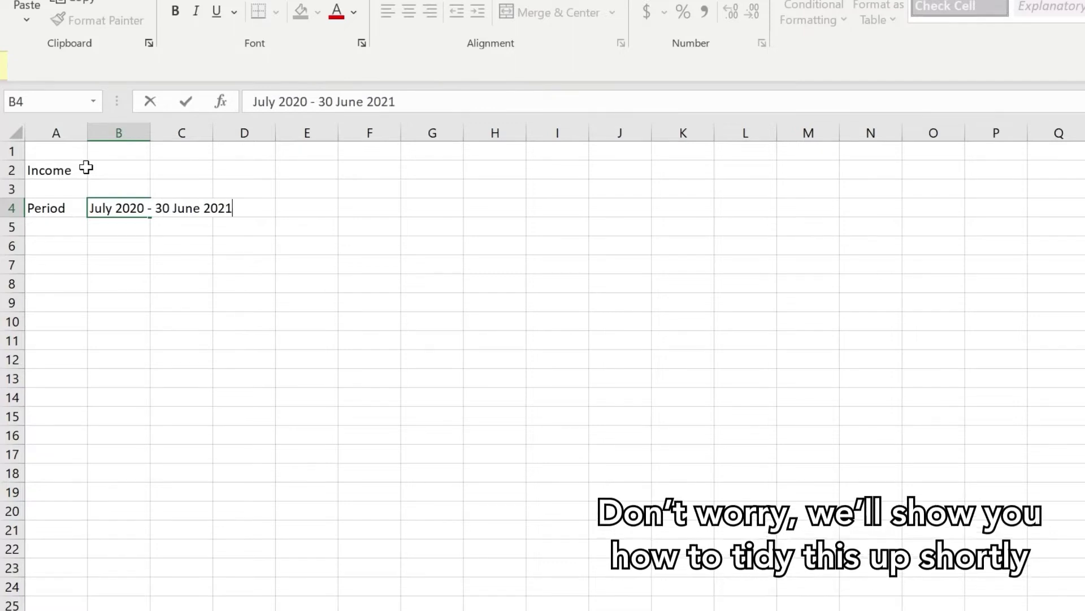
key("Return")
key("Return")
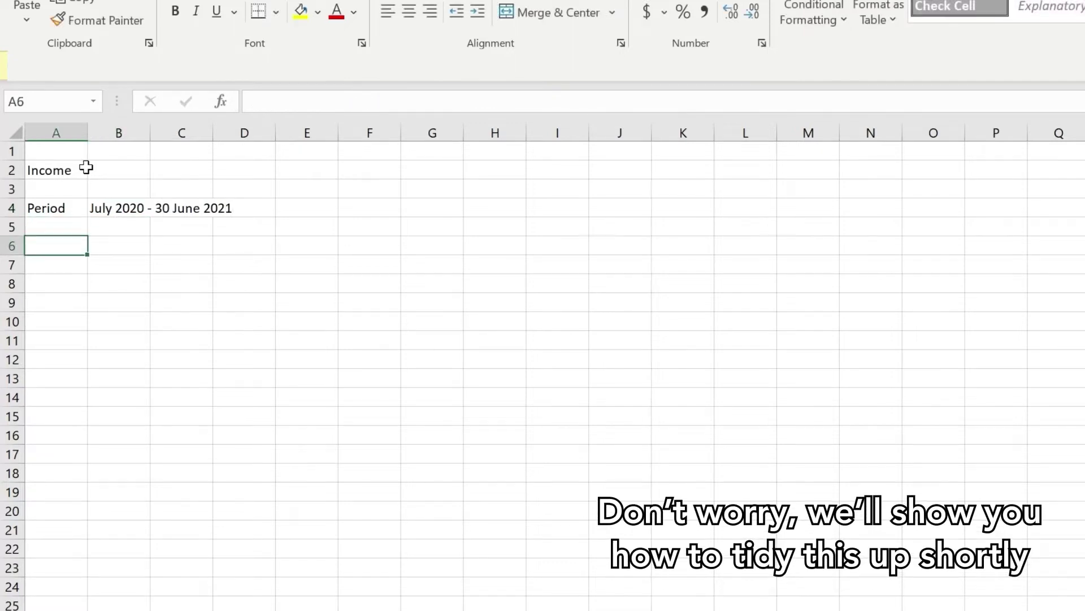
- Enter Date in cell A6 as the first column header of the income list
key("Return")
key("Up")
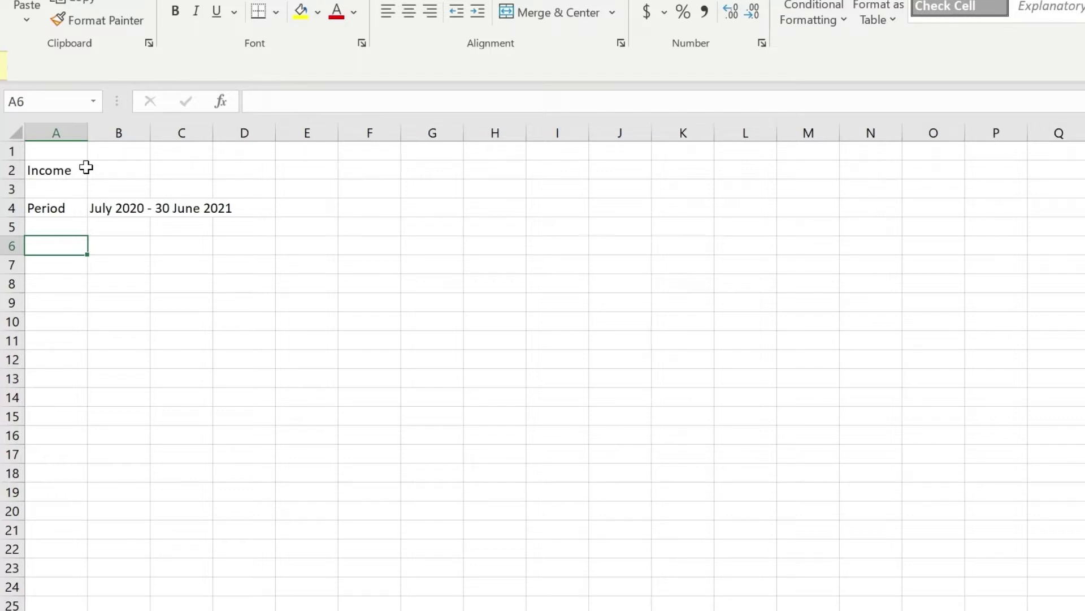
type("D")
key("BackSpace")
type("Date")
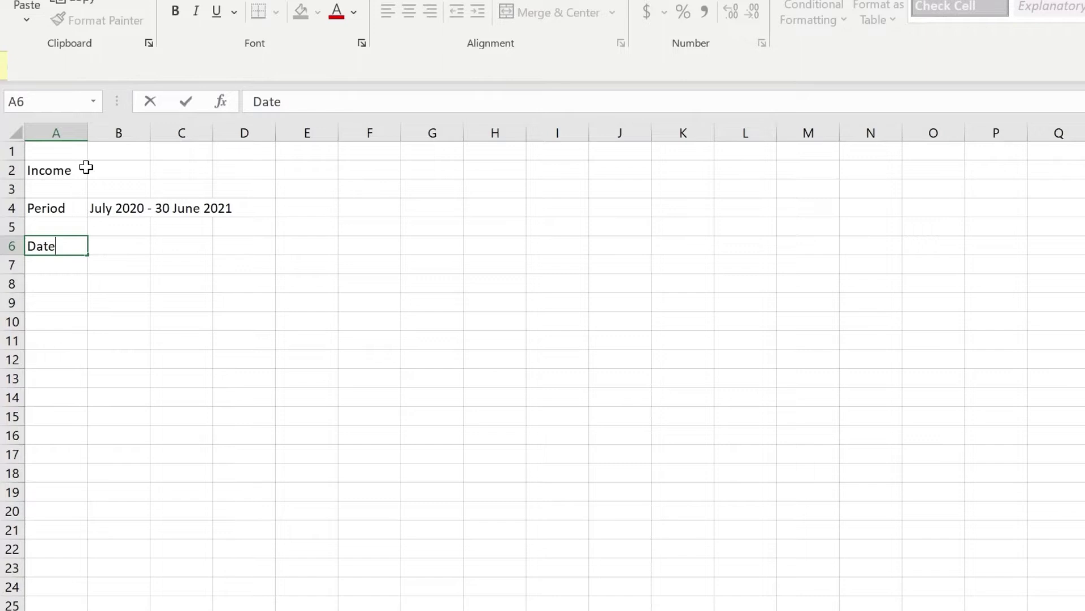
key("Tab")
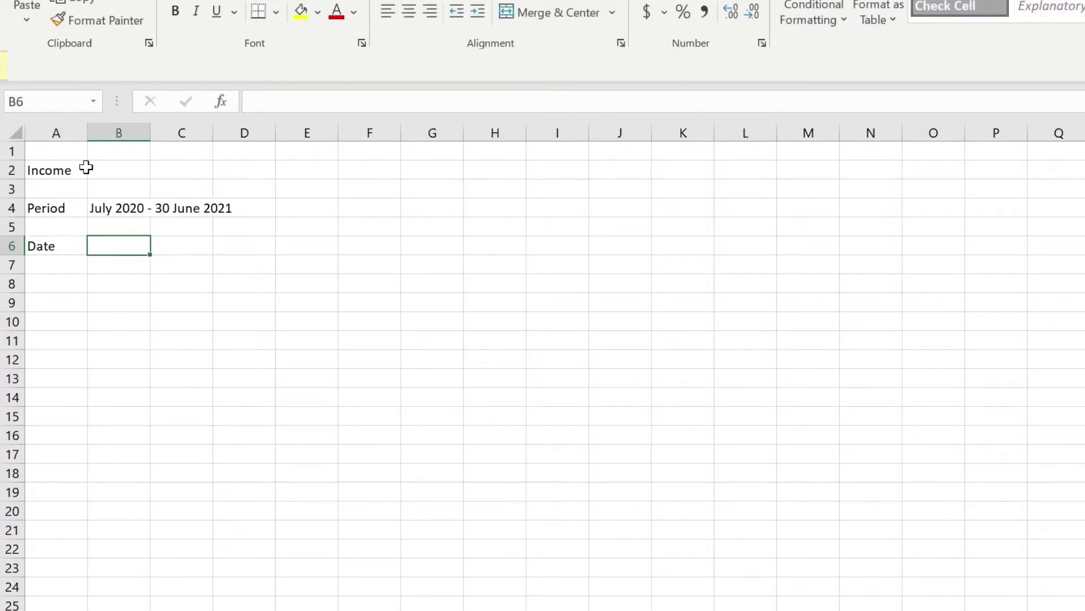
- Enter the column header Client in cell B6
type("A")
key("BackSpace")
type("D")
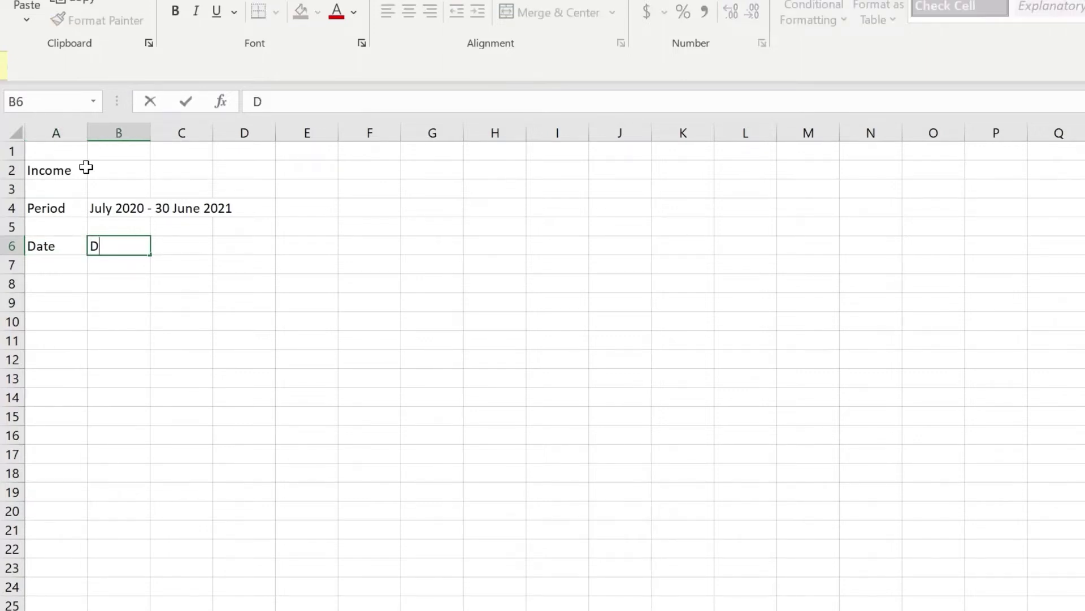
type("escro")
key("BackSpace")
key("BackSpace")
key("BackSpace")
key("BackSpace")
key("BackSpace")
key("BackSpace")
type("Client")
key("Tab")
- Add the column headers Description in C6 and Net amount in D6
type("Descro")
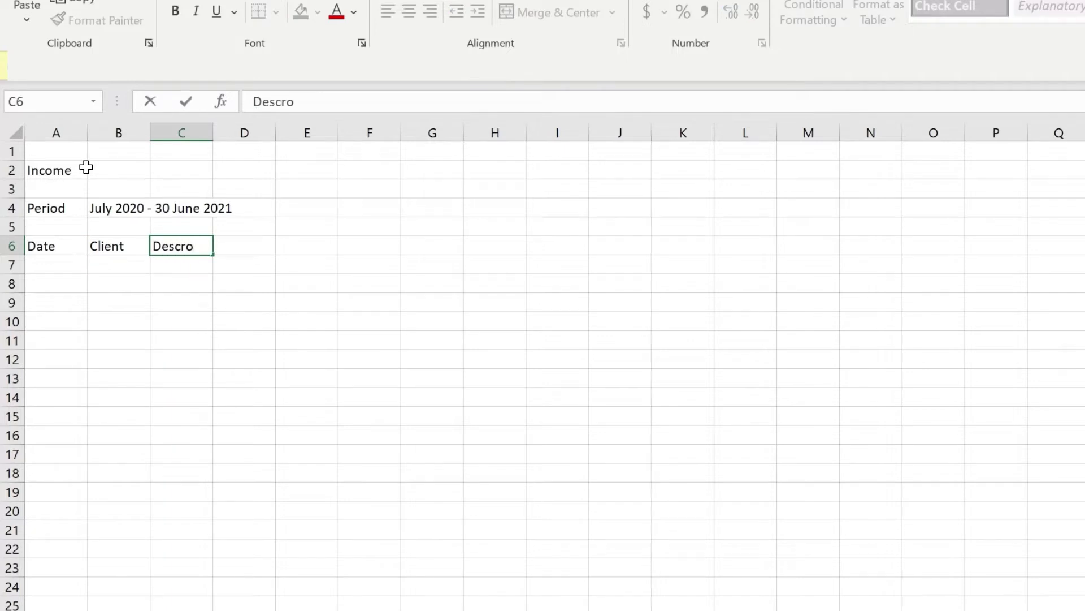
key("BackSpace")
type("iption")
key("Tab")
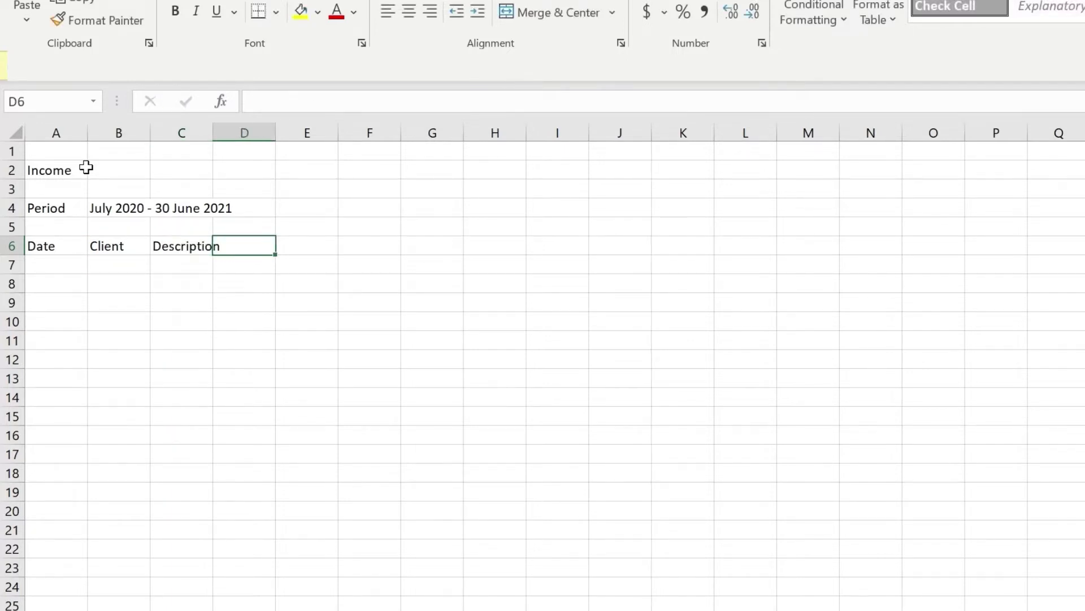
type("M")
key("BackSpace")
type("Net ")
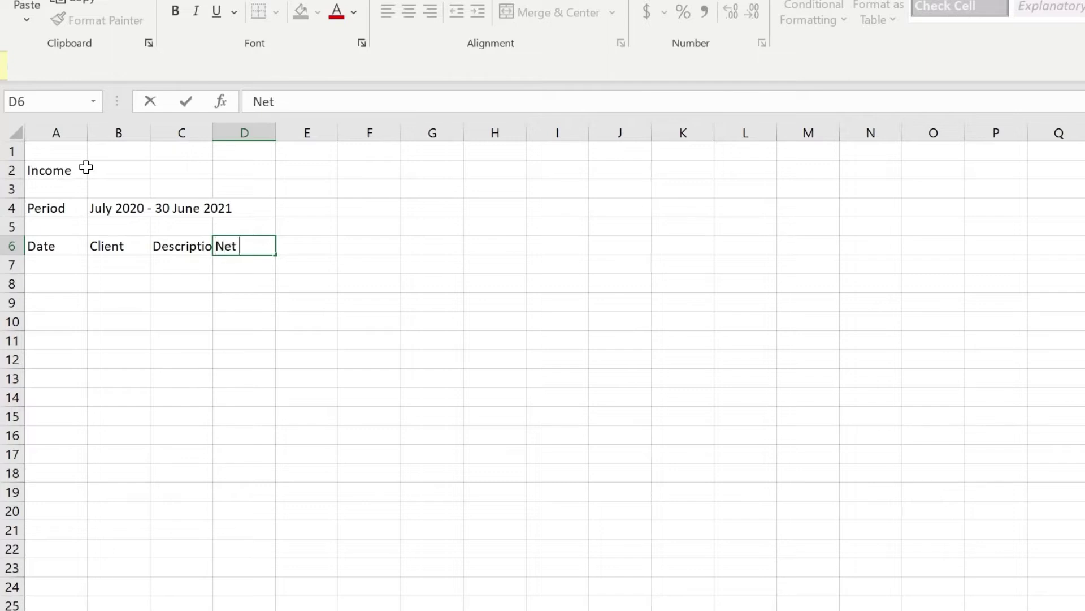
type("amount")
key("Tab")
- Add the column headers GST in E6 and Gross in F6
type("GS")
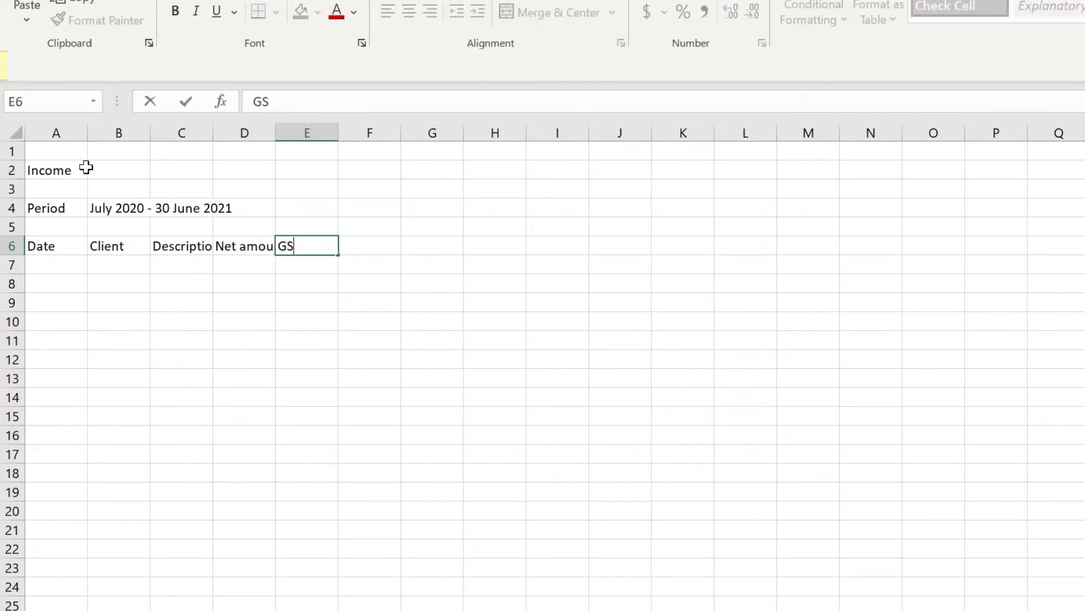
type("T")
key("Tab")
type("GR")
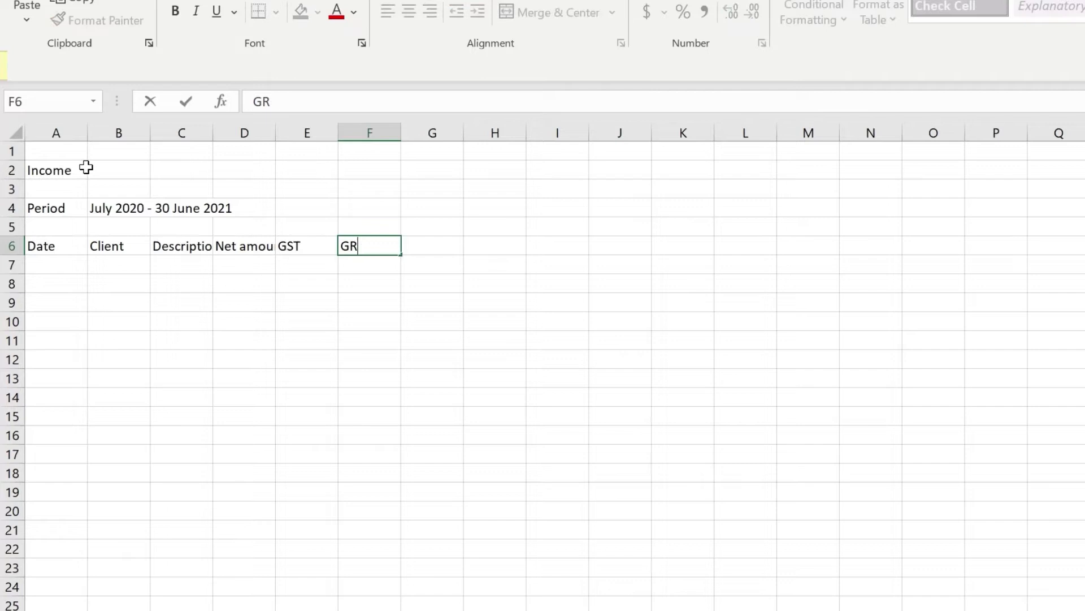
key("BackSpace")
type("ross")
key("Tab")
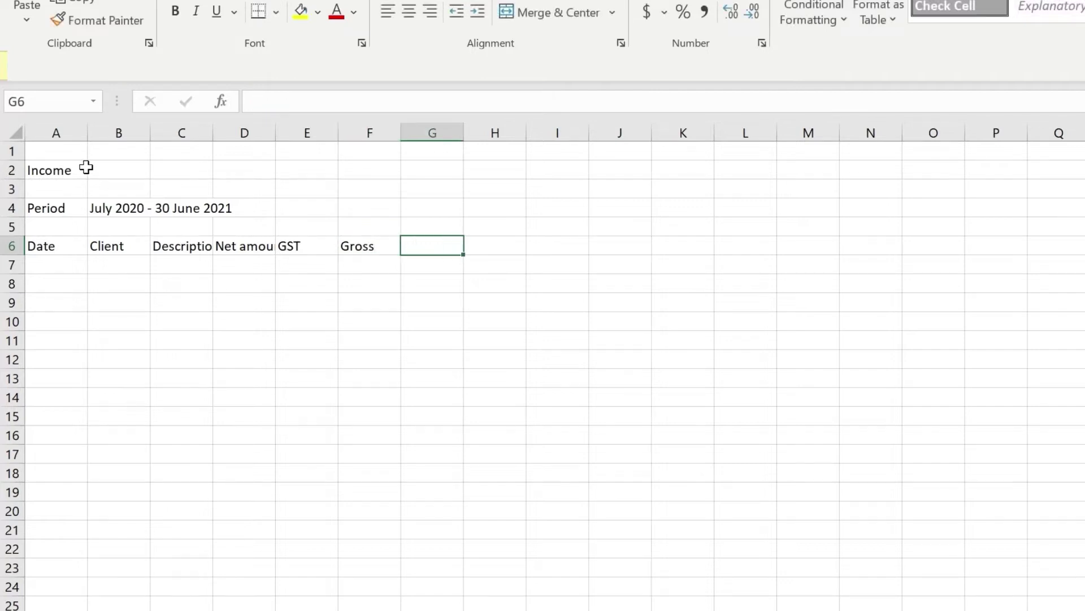
- Add the column headers Paid in G6 and Method in H6
type("Paid")
key("Tab")
type("<et")
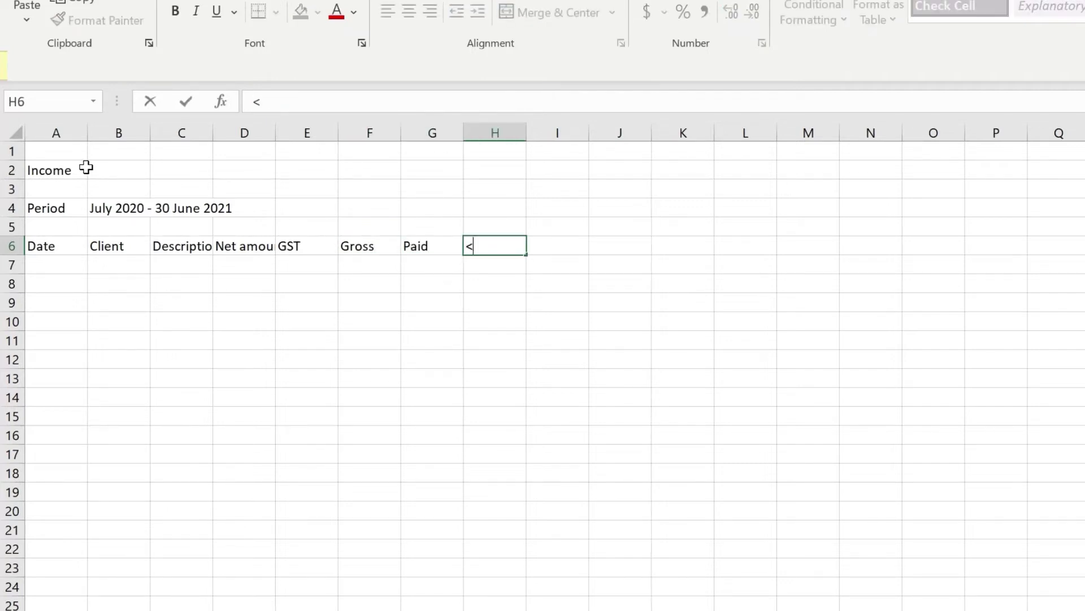
key("BackSpace")
key("BackSpace")
key("BackSpace")
type("method")
key("Return")
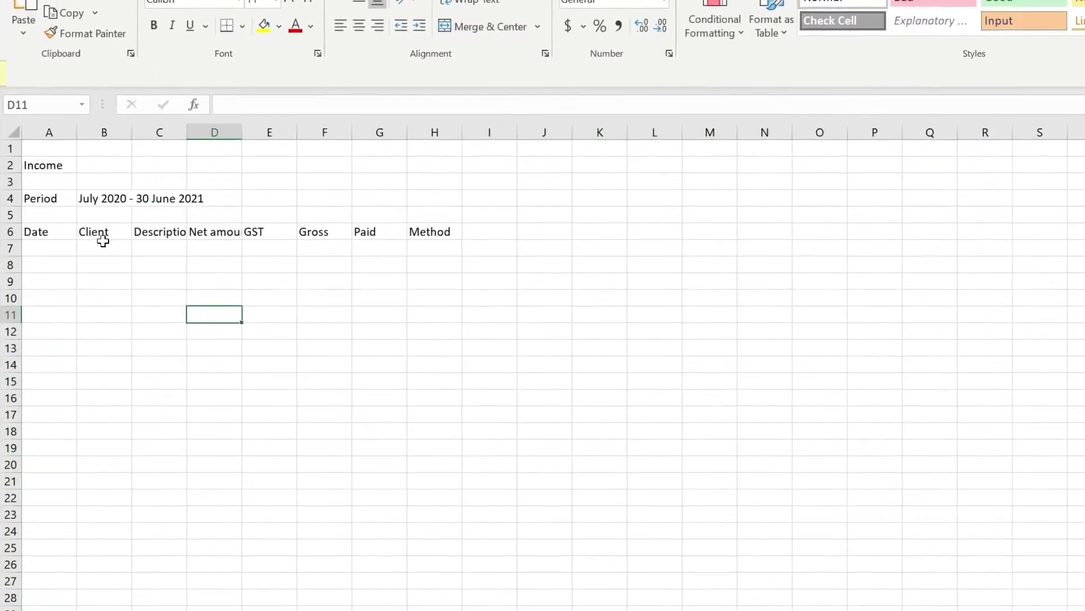
- Convert the range A6:H32 into a table, using its first row as headers
left_click_drag(46, 250, 526, 610)
left_click_drag(400, 597, 401, 597)
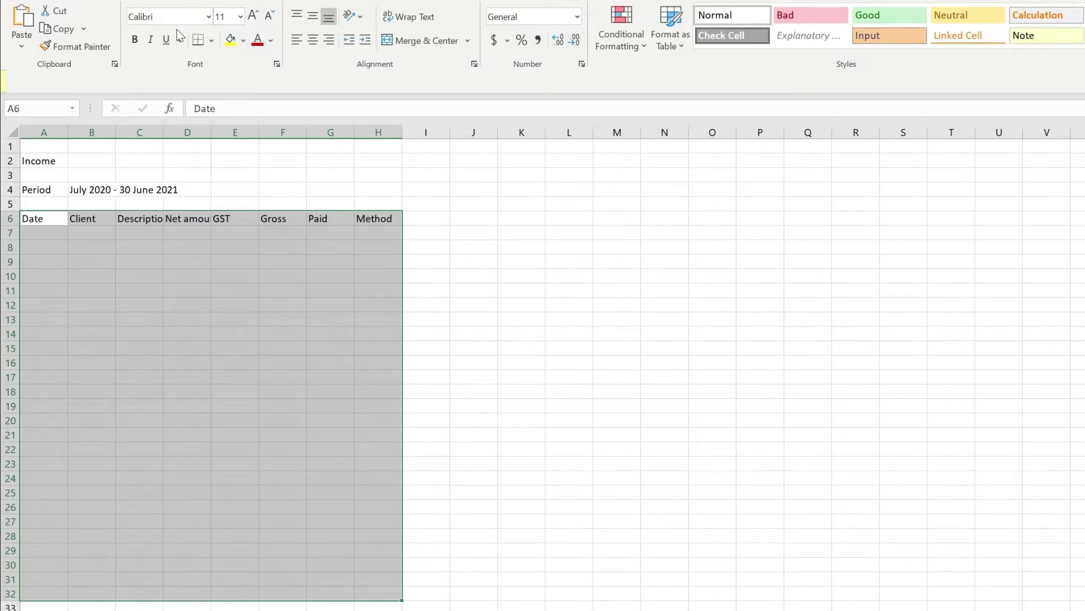
left_click(197, 39)
key("ctrl+t")
left_click_drag(200, 369, 202, 362)
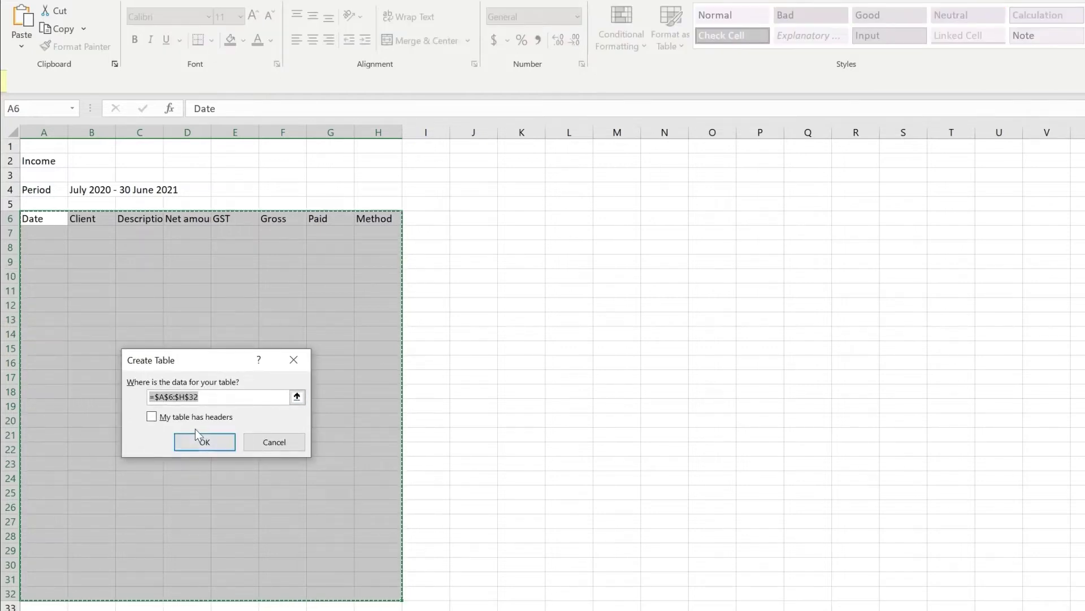
left_click(201, 417)
left_click(215, 445)
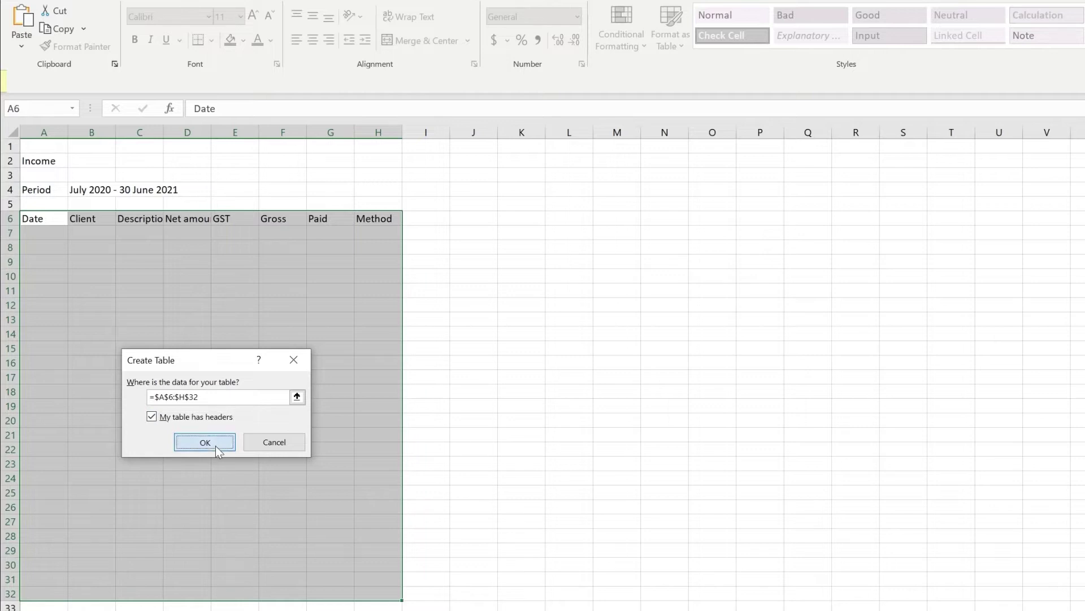
left_click(162, 321)
left_click(49, 232)
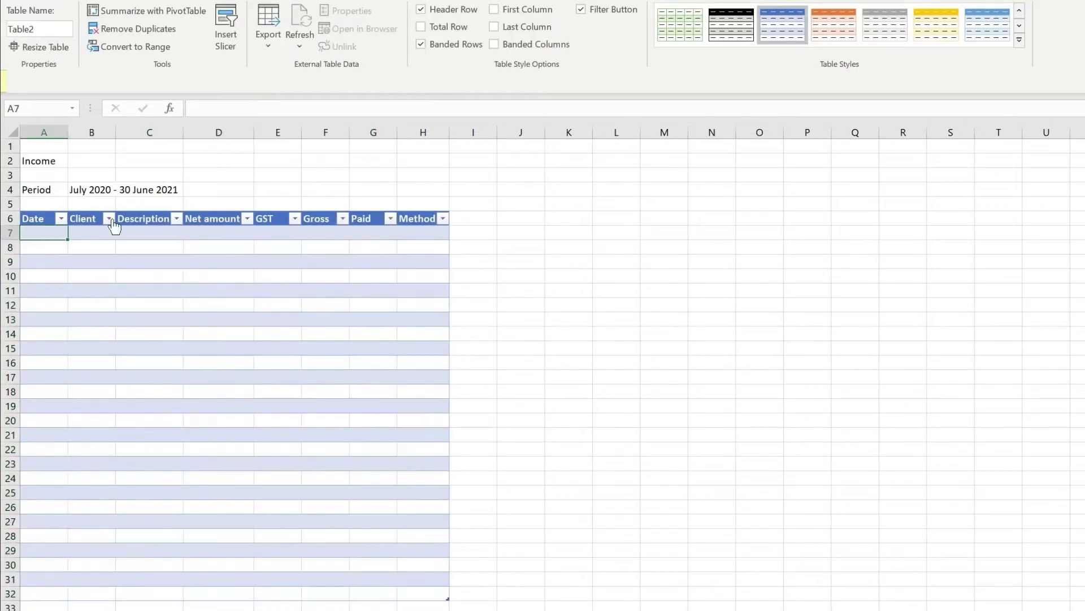
- Widen columns A through H to one equal width, well beyond their header text
left_click_drag(49, 130, 517, 130)
left_click(434, 346)
left_click(98, 230)
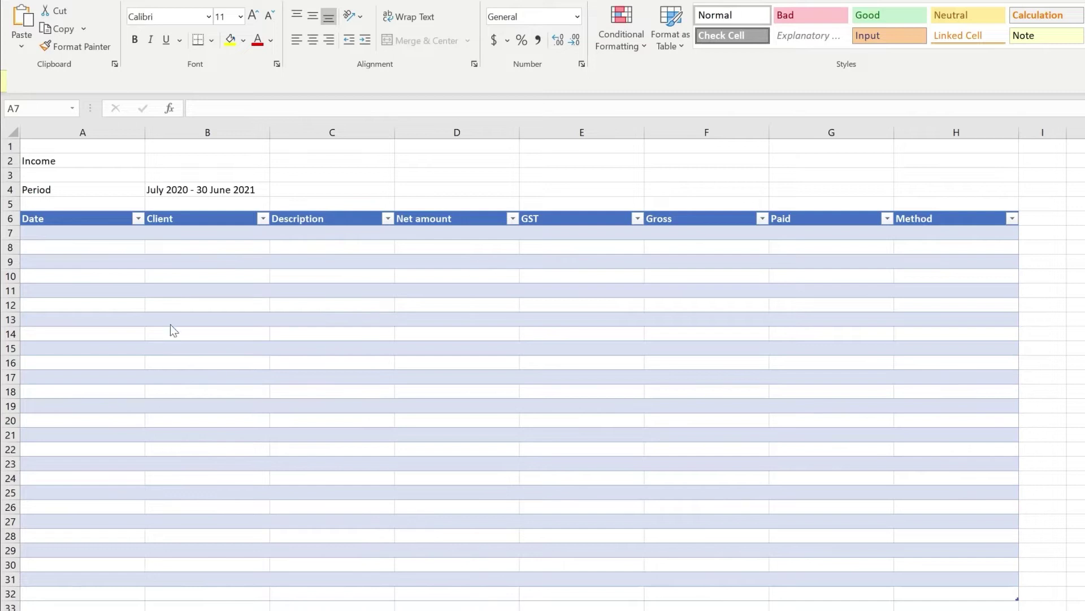
left_click(112, 235)
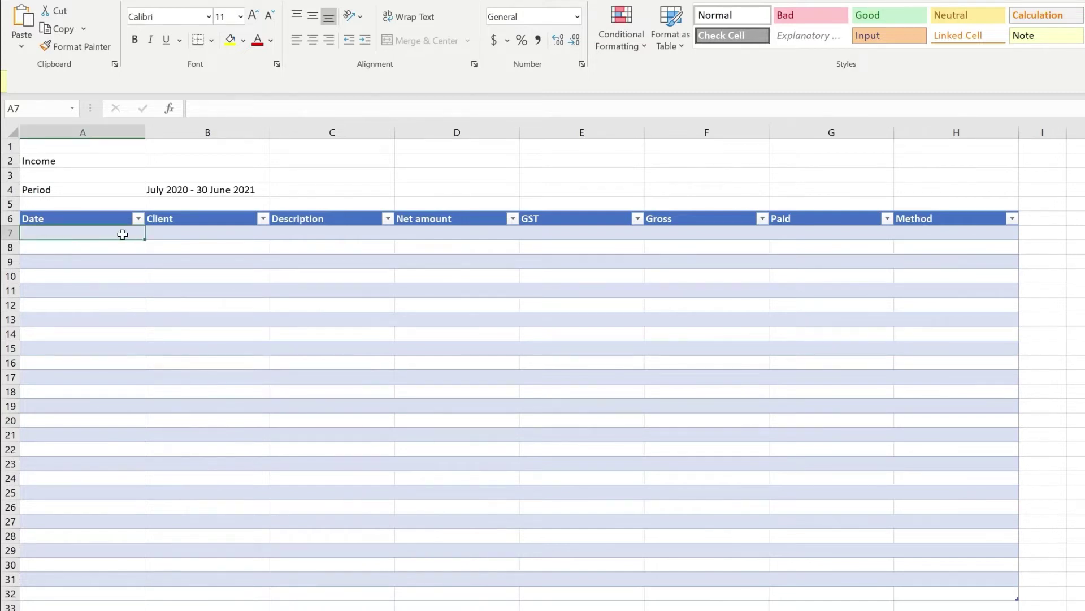
left_click(490, 277)
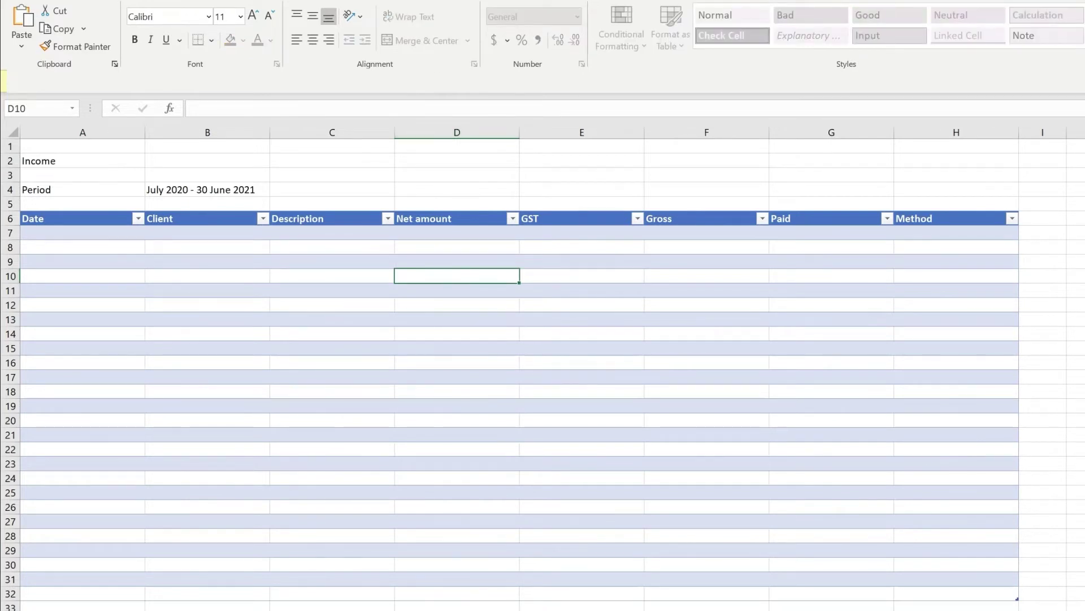
key("Escape")
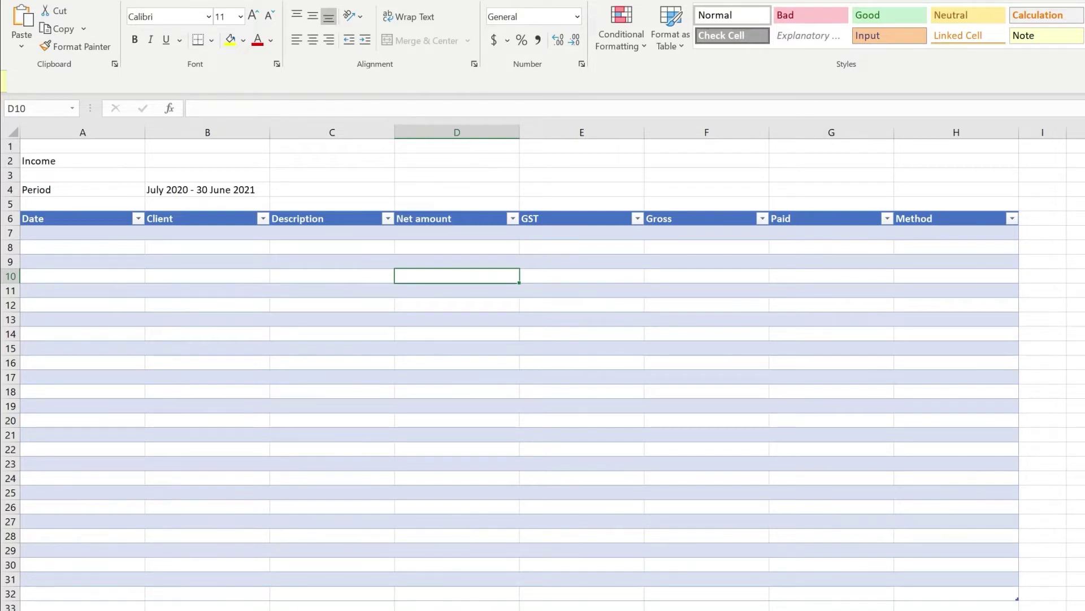
key("F2")
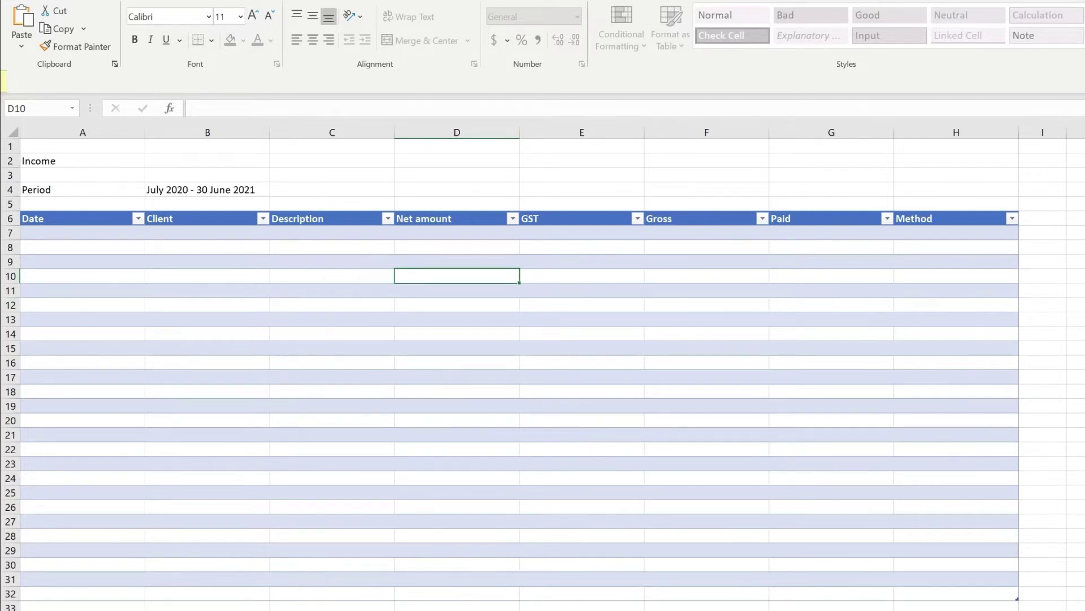
key("Escape")
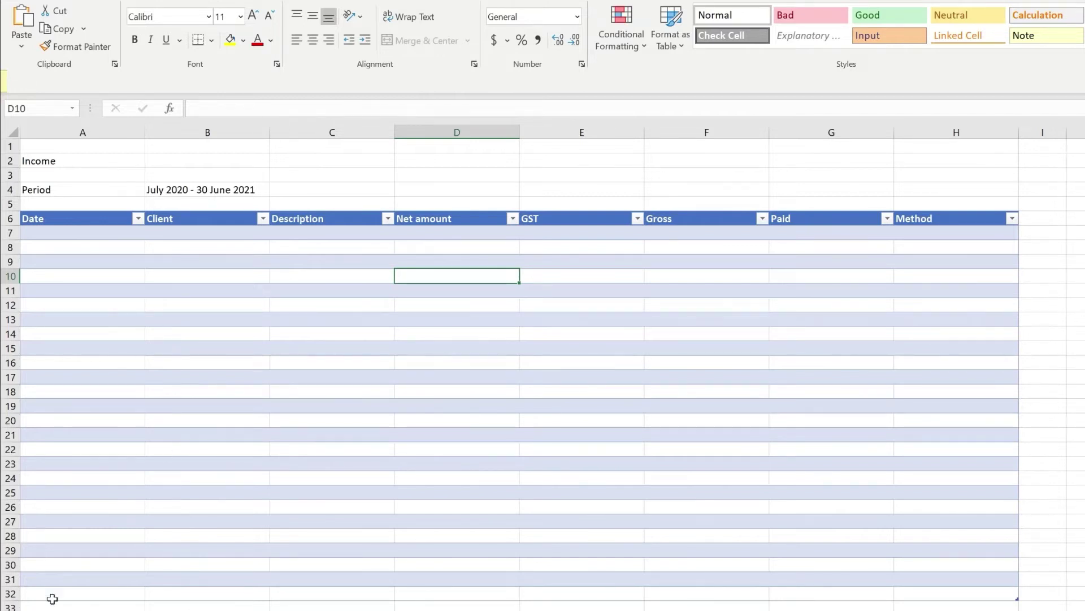
left_click(181, 476)
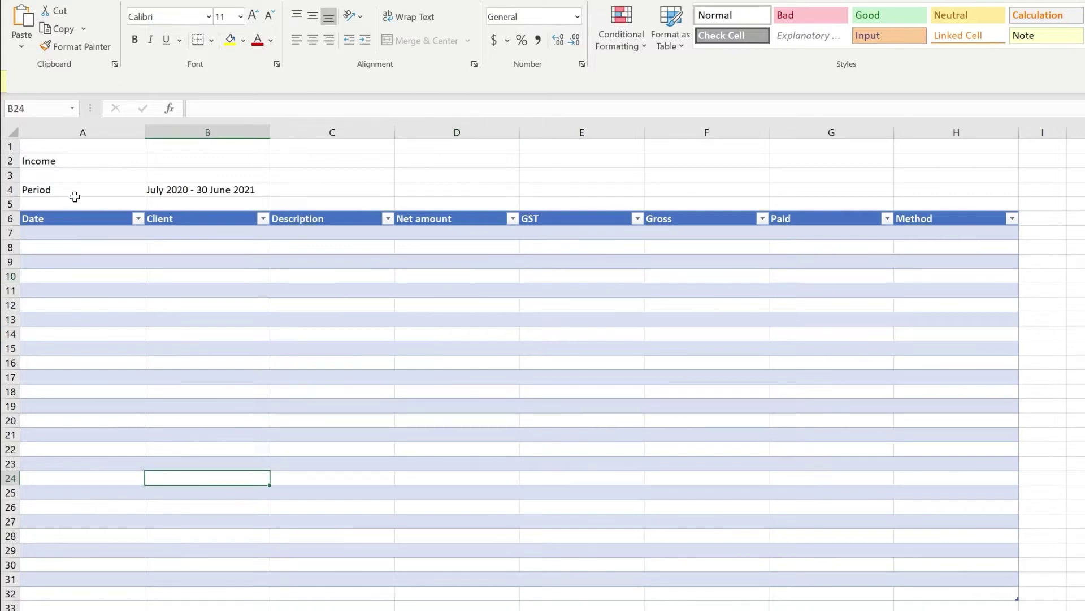
- Change the sheet title in cell A2 to Expenses
left_click(68, 163)
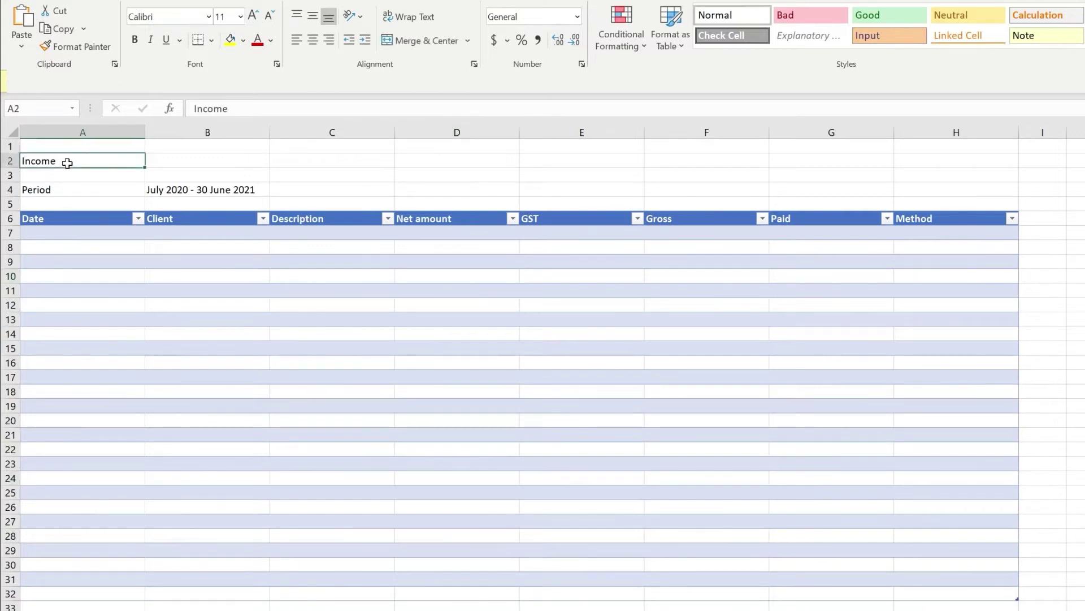
type("Expenses")
key("Tab")
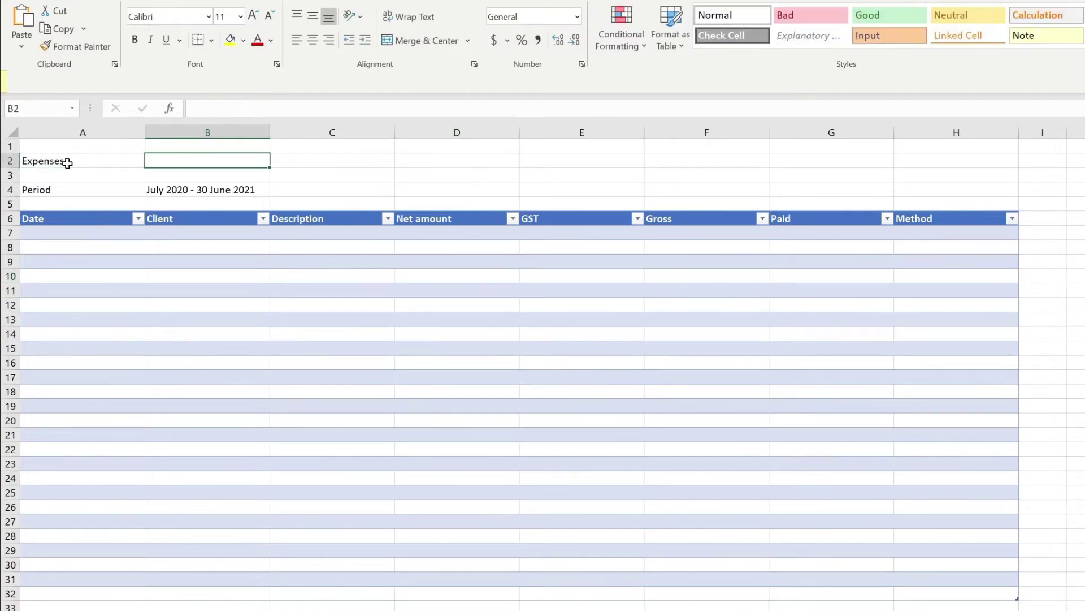
key("Return")
key("Return")
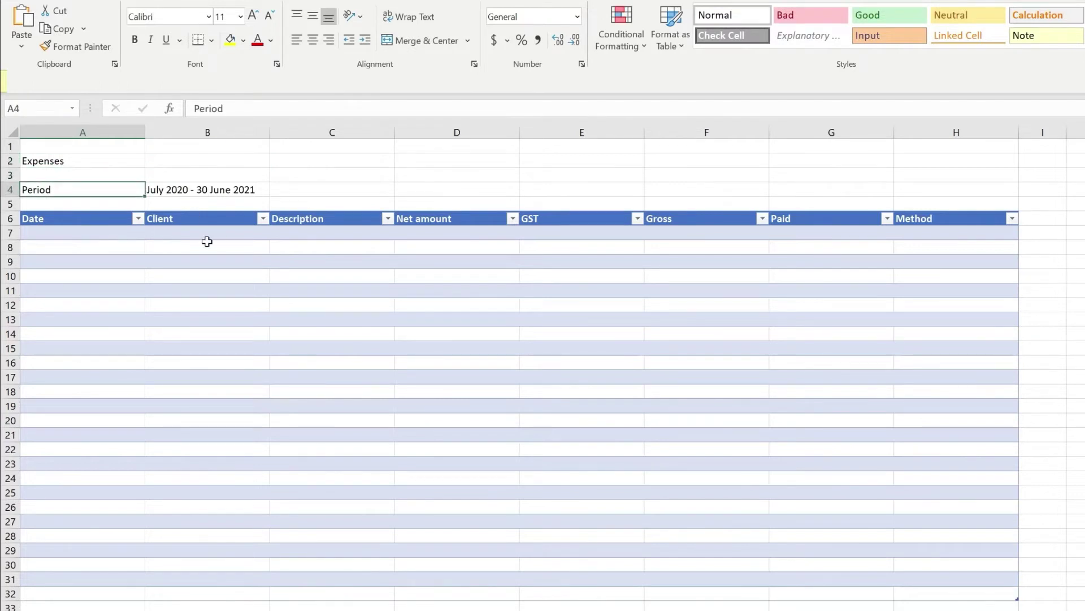
- Change the second column header of the Expenses table, in cell B6, to Biller
left_click(81, 264)
left_click(197, 213)
left_click(178, 223)
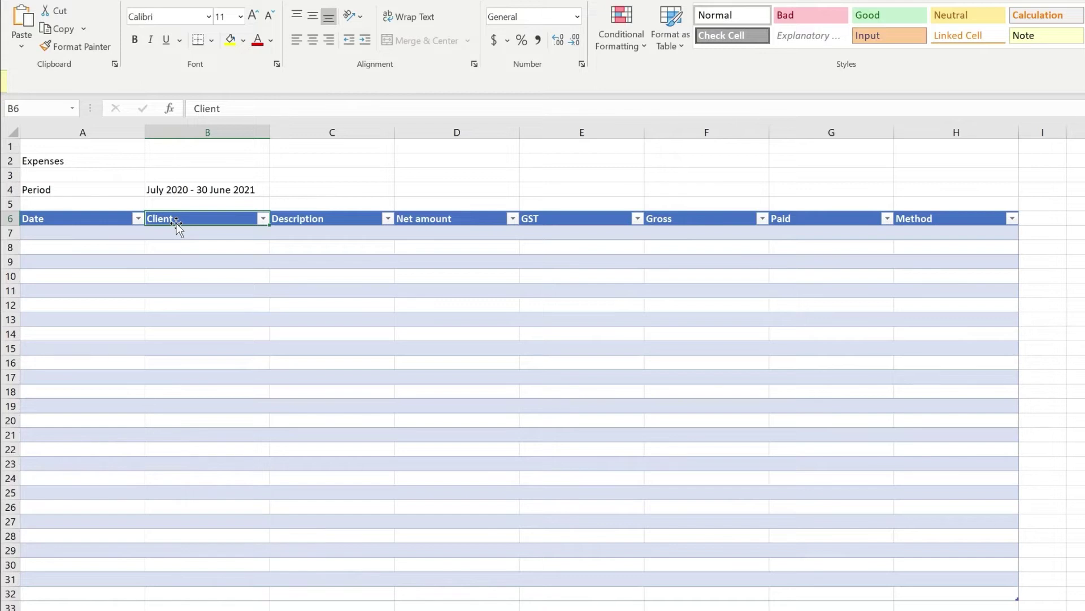
type("Si")
key("BackSpace")
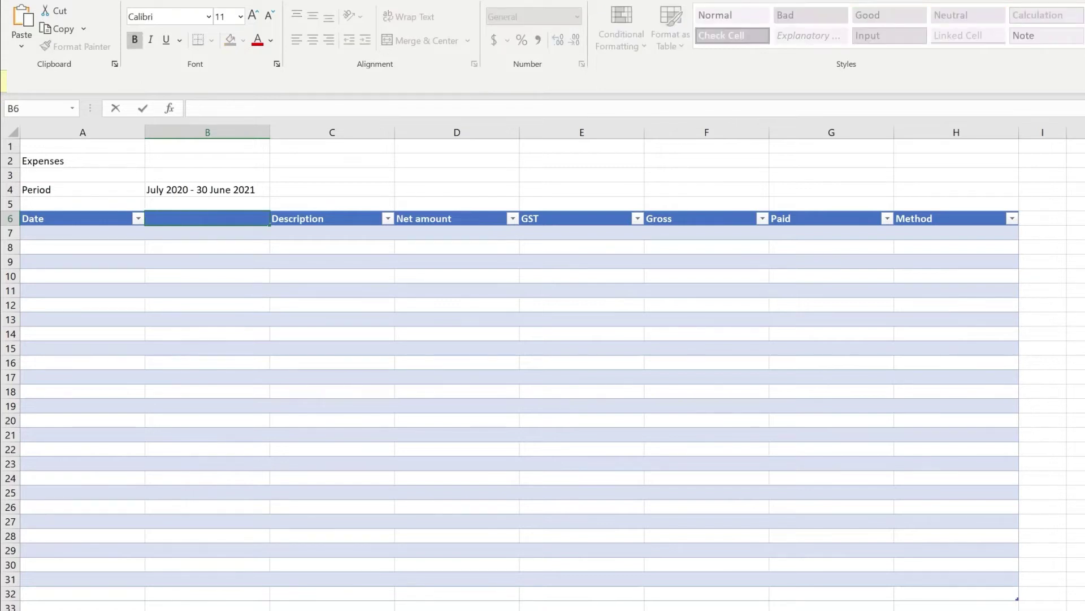
type("Biller")
key("Return")
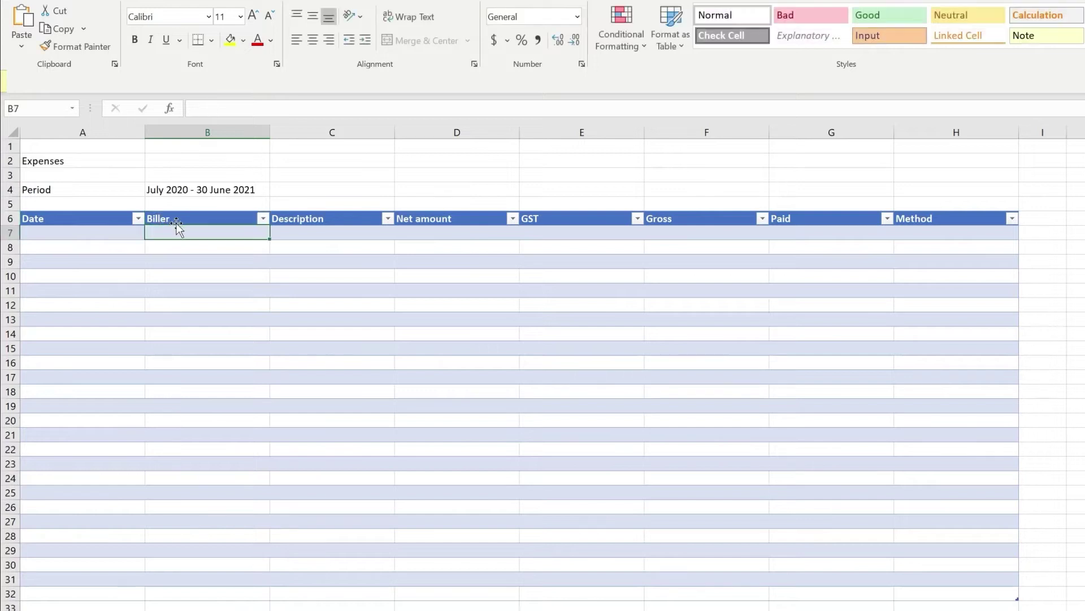
left_click(607, 342)
left_click(833, 253)
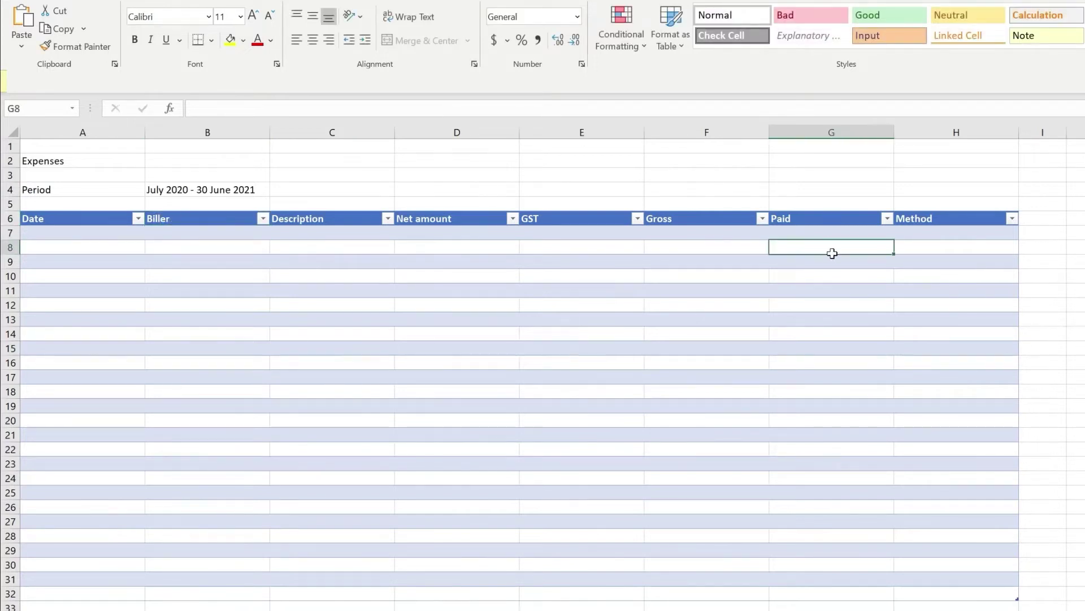
left_click_drag(832, 254, 832, 396)
left_click(952, 294)
left_click(945, 232)
left_click(940, 215)
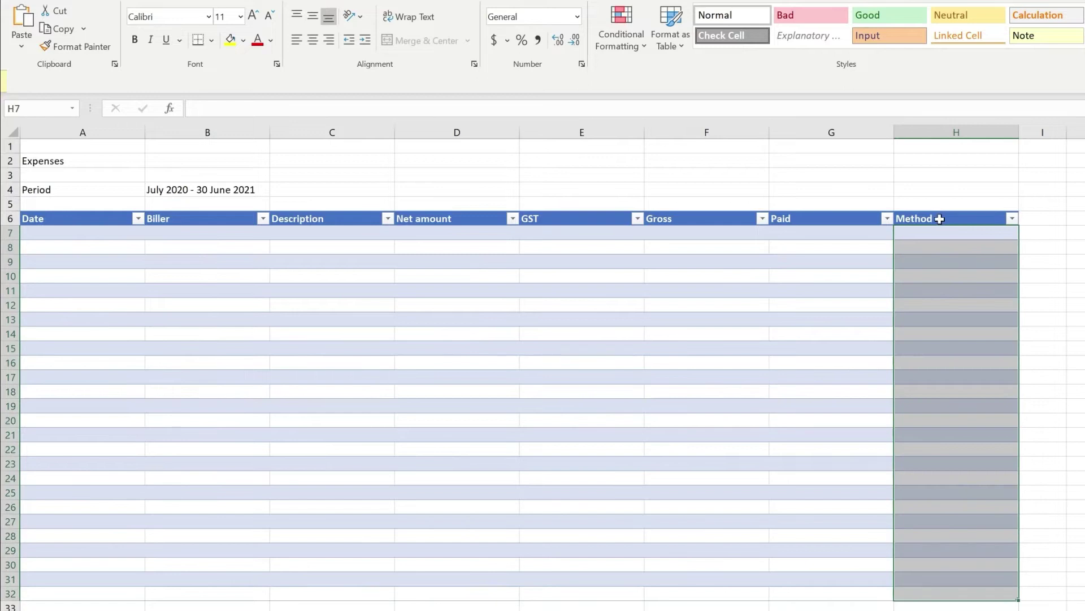
left_click(973, 404)
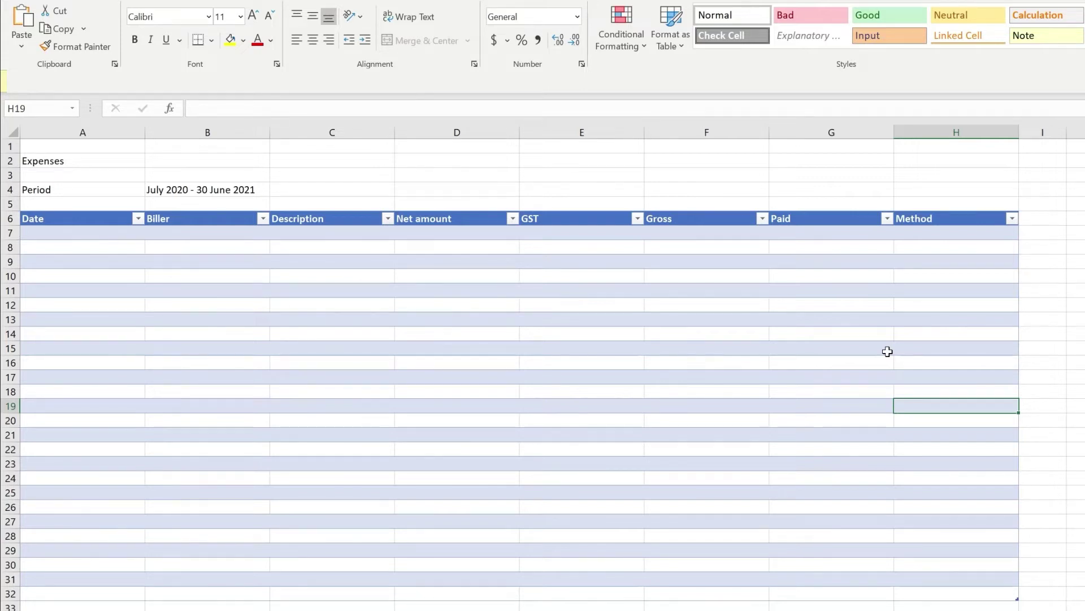
left_click(945, 262)
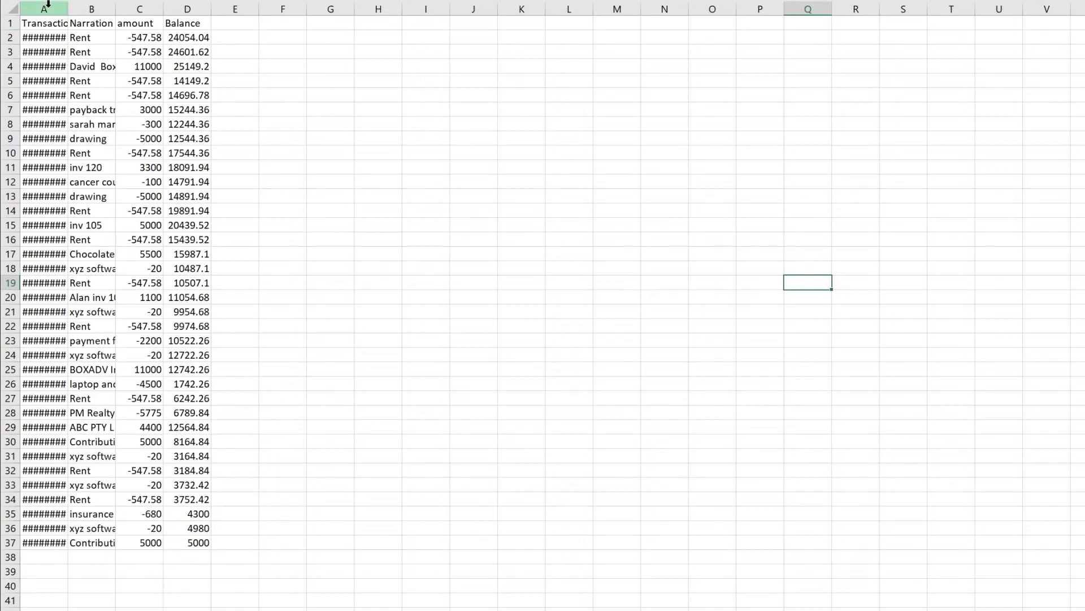
- In the bank transactions workbook, widen columns A through E and convert the range A1:D37 into a table with headers
left_click_drag(40, 9, 330, 12)
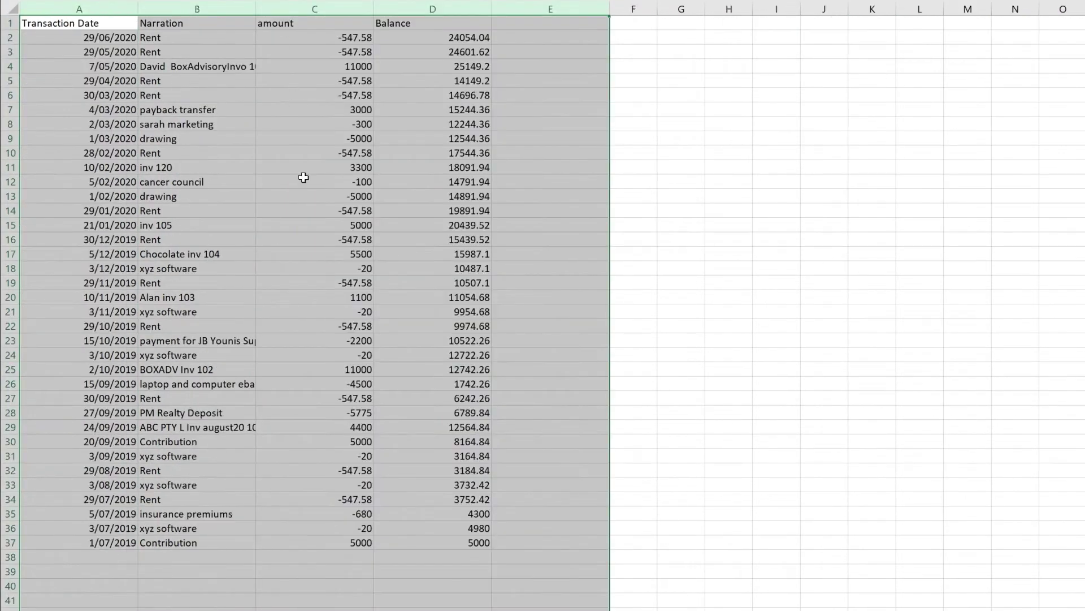
left_click(381, 125)
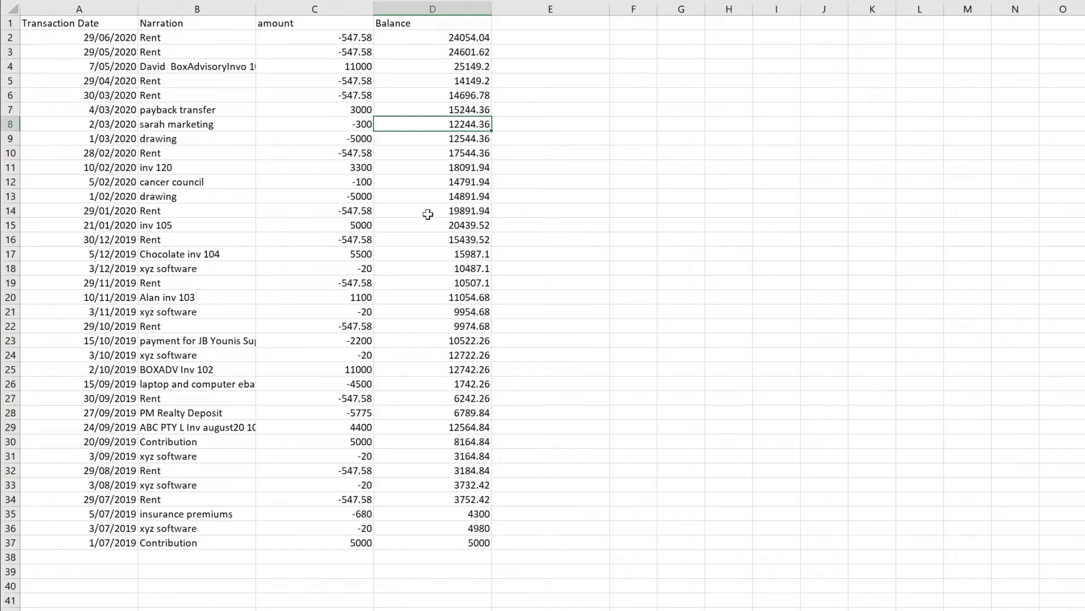
left_click(149, 69)
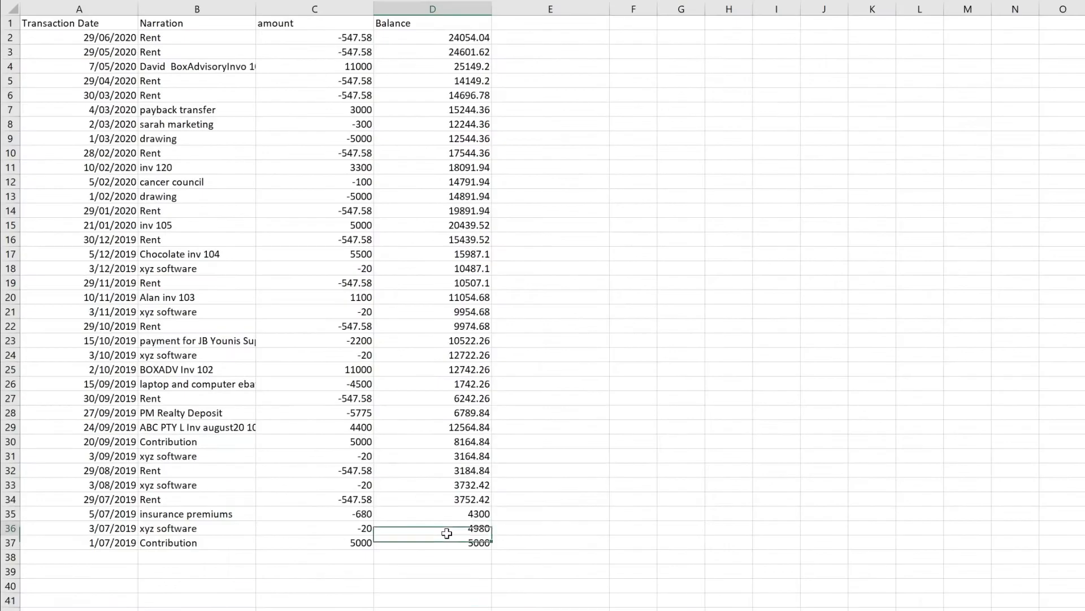
mouse_move(474, 543)
left_mouse_down()
mouse_move(294, 441)
mouse_move(26, 20)
left_mouse_up()
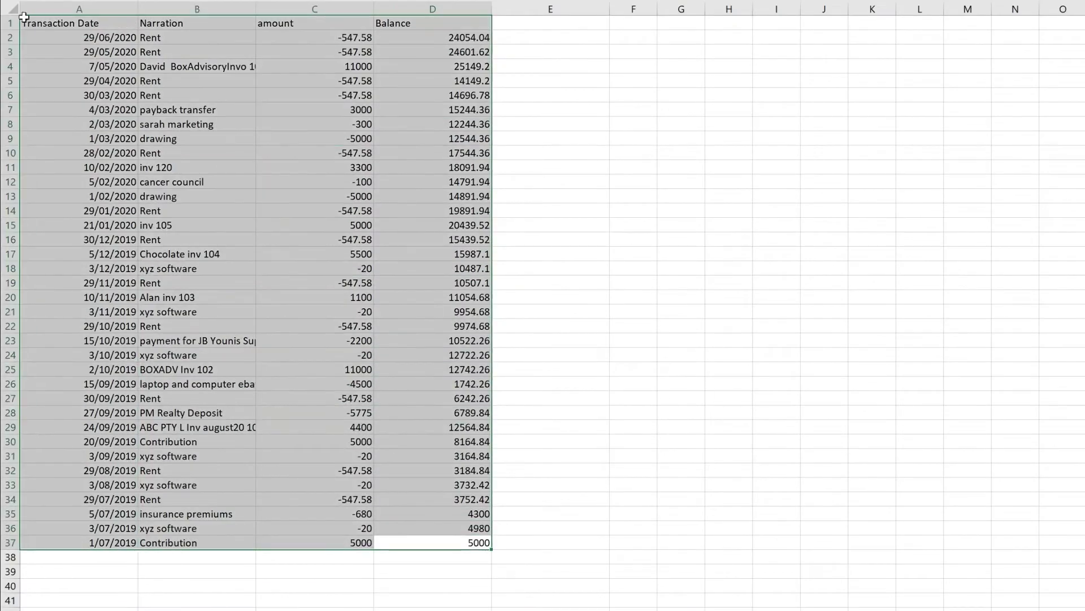
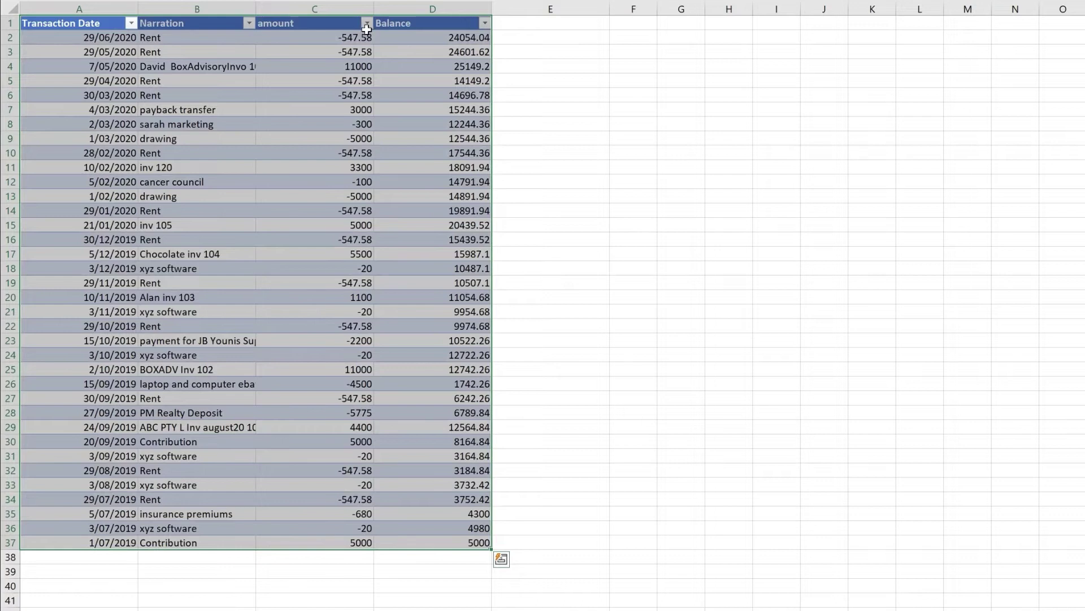
- Sort the bank transactions table by amount from largest to smallest
left_click(367, 23)
left_click(227, 57)
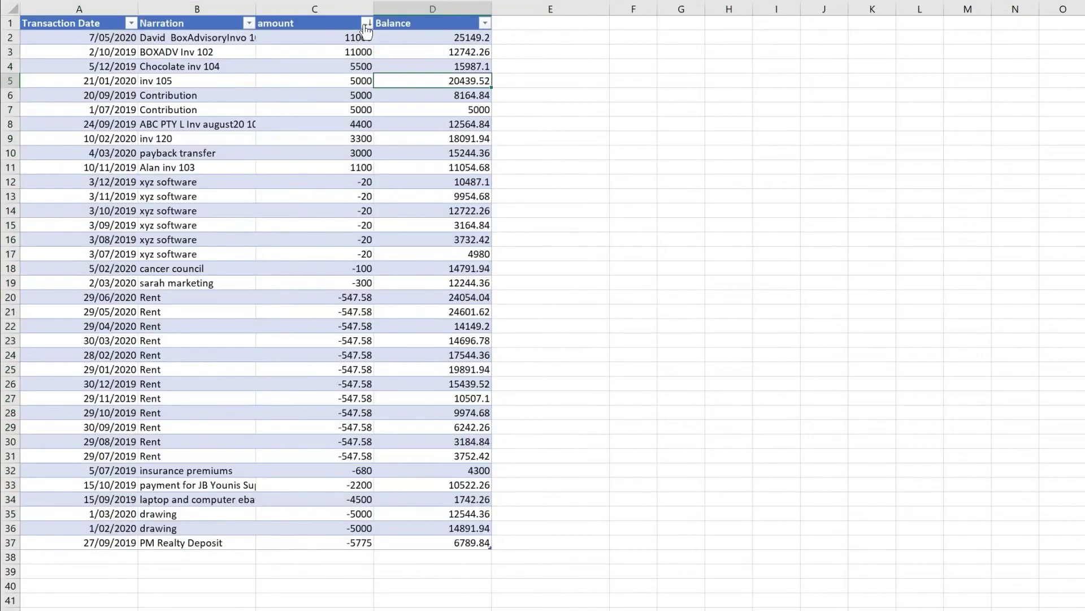
left_click_drag(358, 35, 357, 169)
left_click(450, 425)
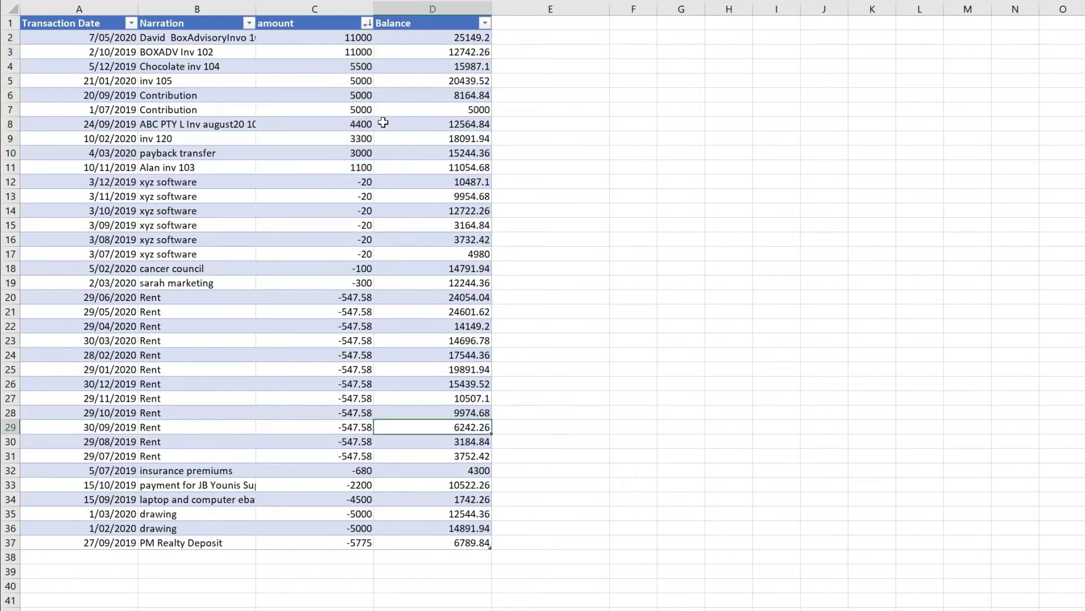
- Copy the positive amounts in C2:C11 of the bank transactions into the Income sheet's Gross column, starting at F7
left_click_drag(64, 36, 325, 133)
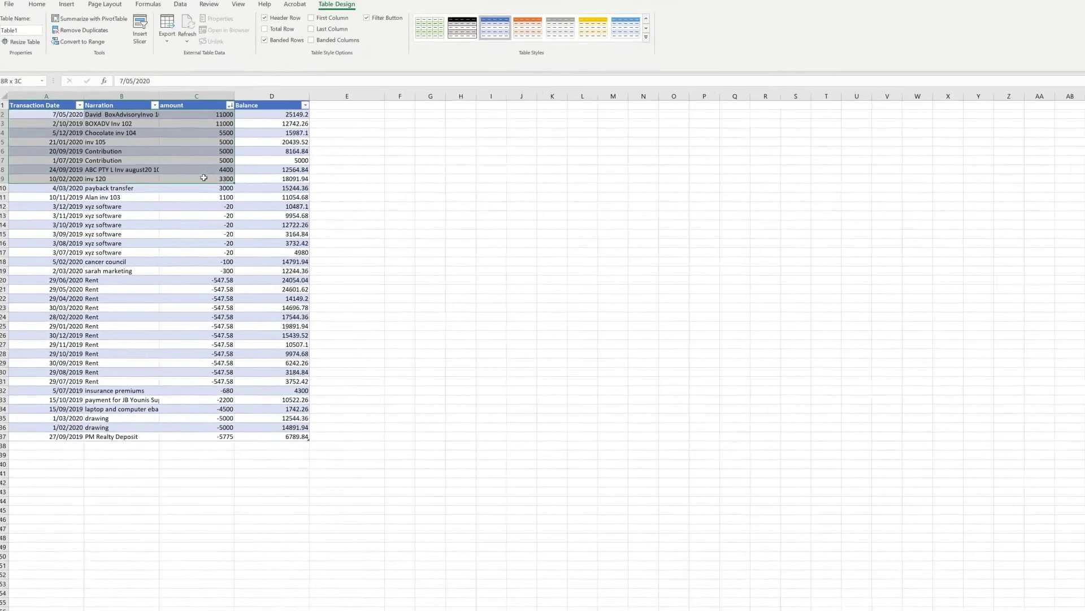
left_click_drag(209, 196, 216, 119)
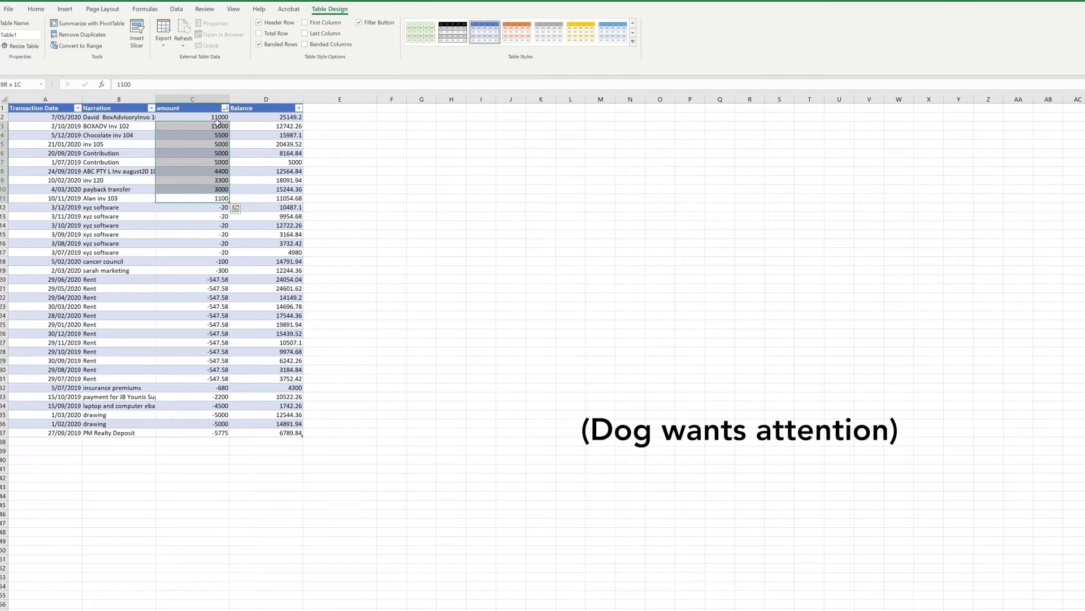
key("ctrl+c")
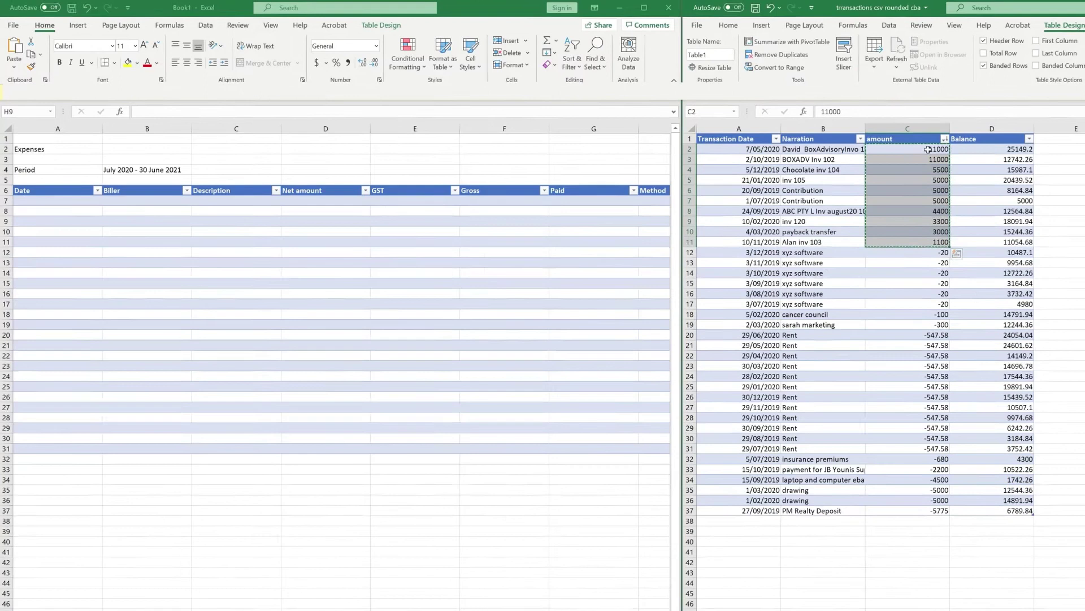
left_click_drag(791, 119, 821, 198)
left_click_drag(947, 242, 947, 243)
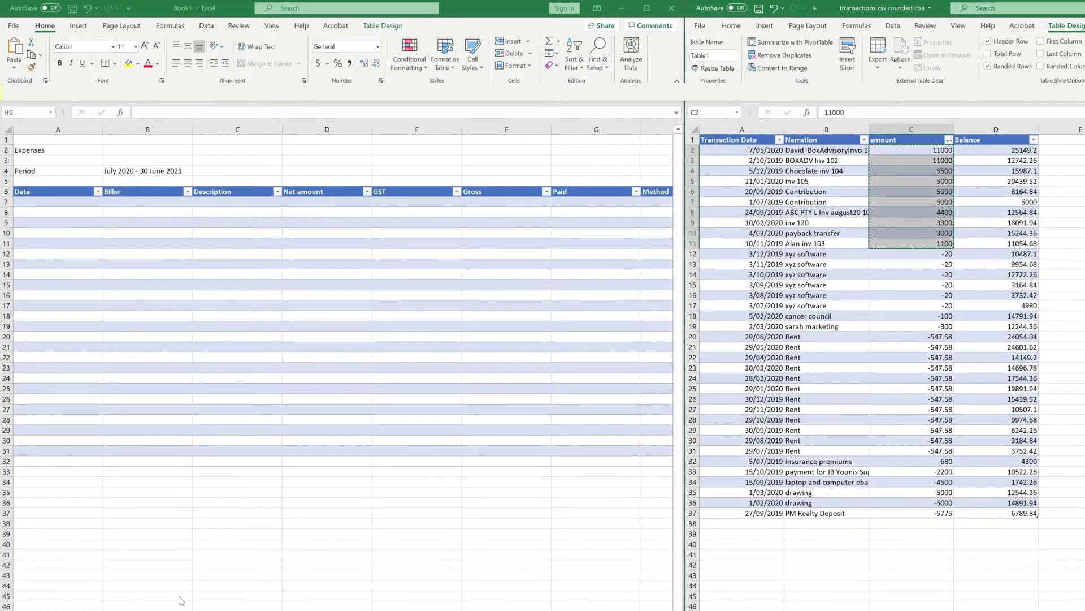
key("alt+Tab")
key("ctrl+Page_Up")
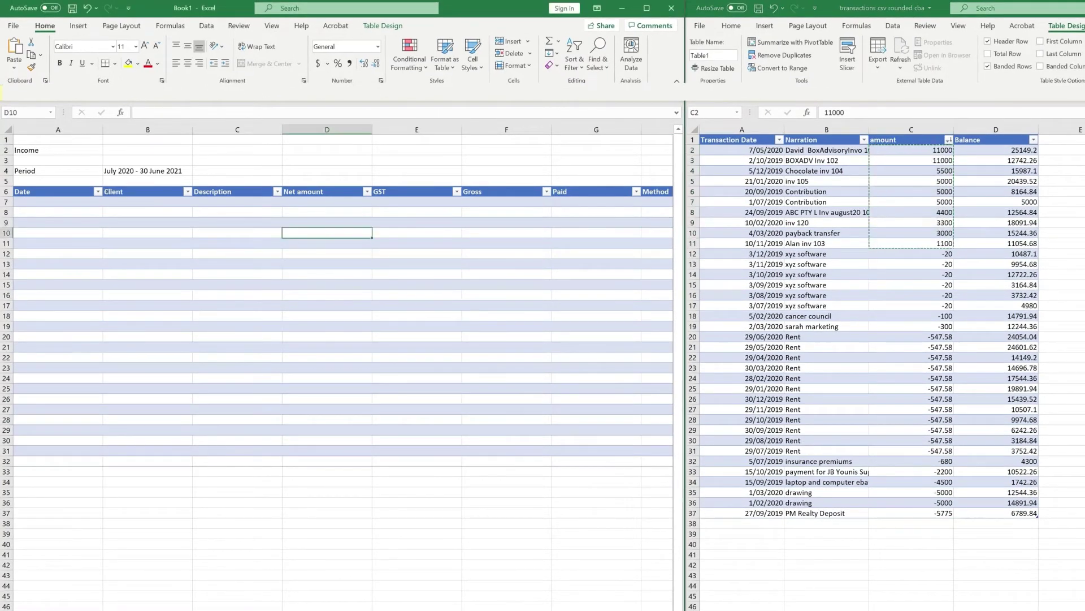
left_click(327, 513)
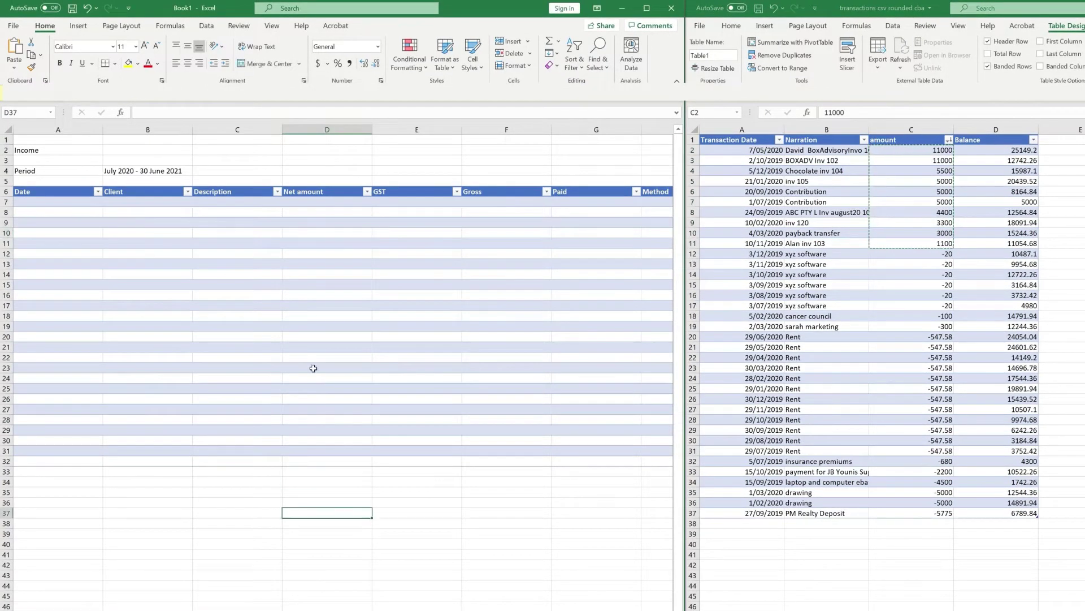
left_click(502, 202)
key("ctrl+v")
- Copy the narrations in B2:B11 of the bank transactions into the Income sheet's Description column, starting at C7
key("alt+Tab")
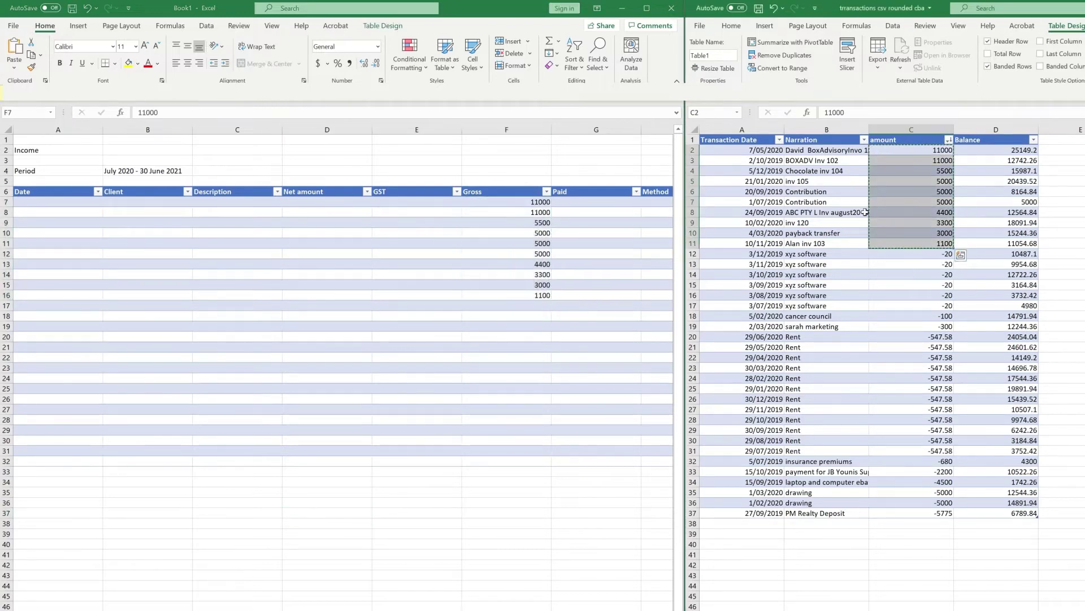
left_click_drag(819, 244, 799, 151)
key("ctrl+c")
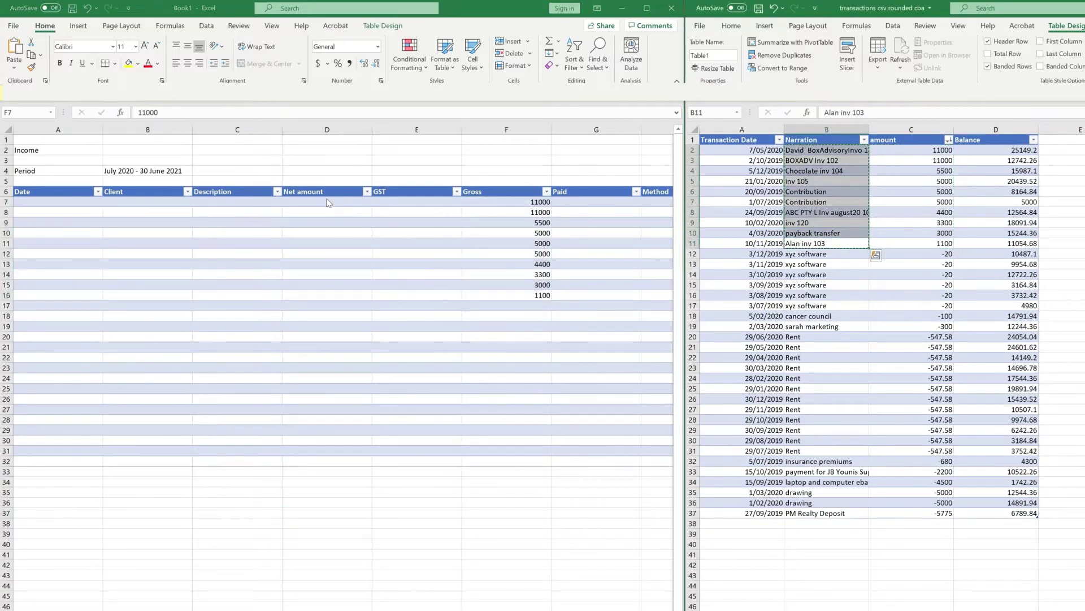
left_click(233, 204)
key("ctrl+v")
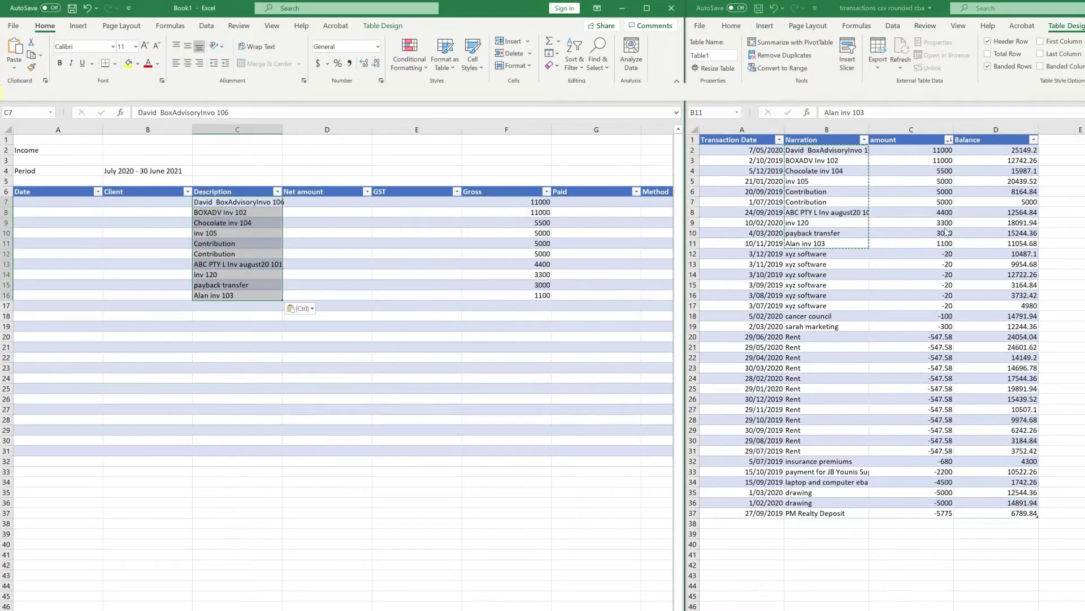
- Copy the transaction dates in A2:A11 of the bank transactions into the Income sheet's Date column, starting at A7
key("alt+Tab")
left_click_drag(743, 151, 748, 244)
key("ctrl+c")
key("alt+Tab")
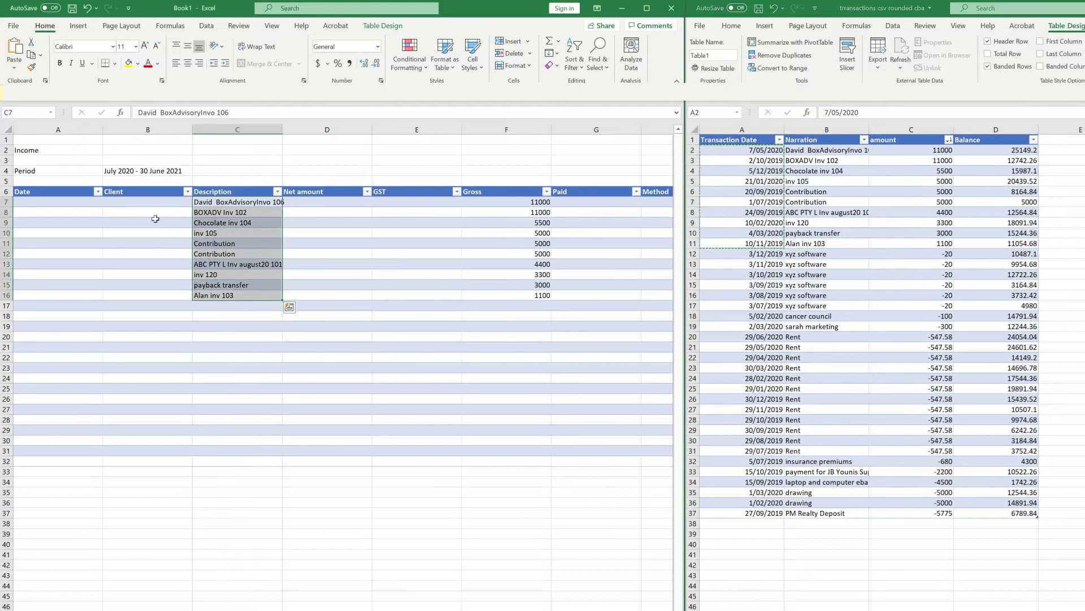
left_click(68, 204)
key("ctrl+v")
left_click(497, 440)
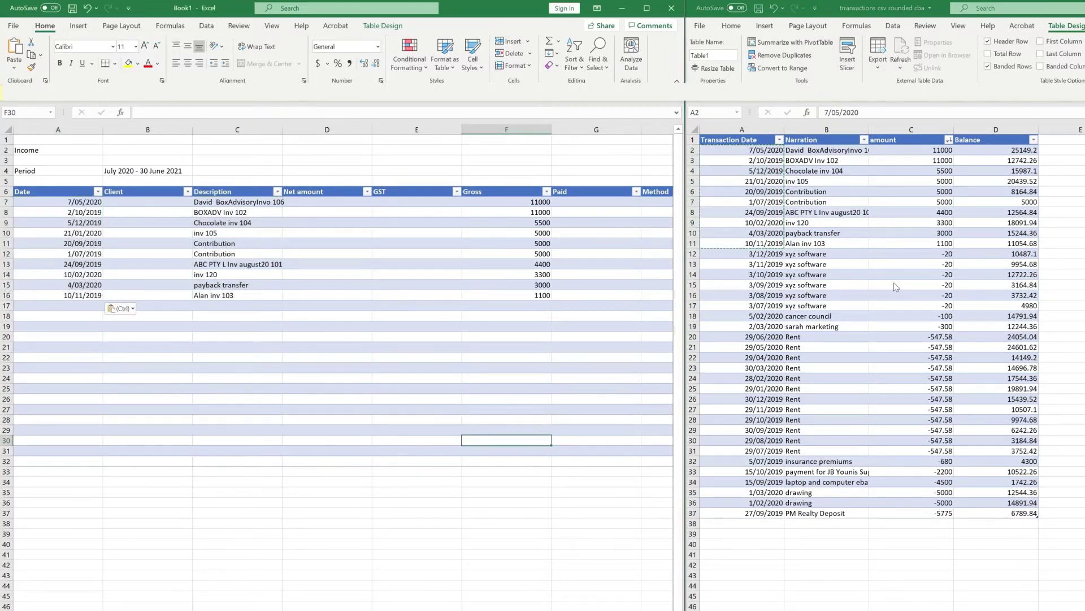
- Copy the negative amounts in C12:C37 of the bank transactions into the Expenses sheet's Gross column, starting at F7
key("alt+Tab")
left_click(943, 254)
left_click_drag(943, 254, 950, 513)
key("ctrl+c")
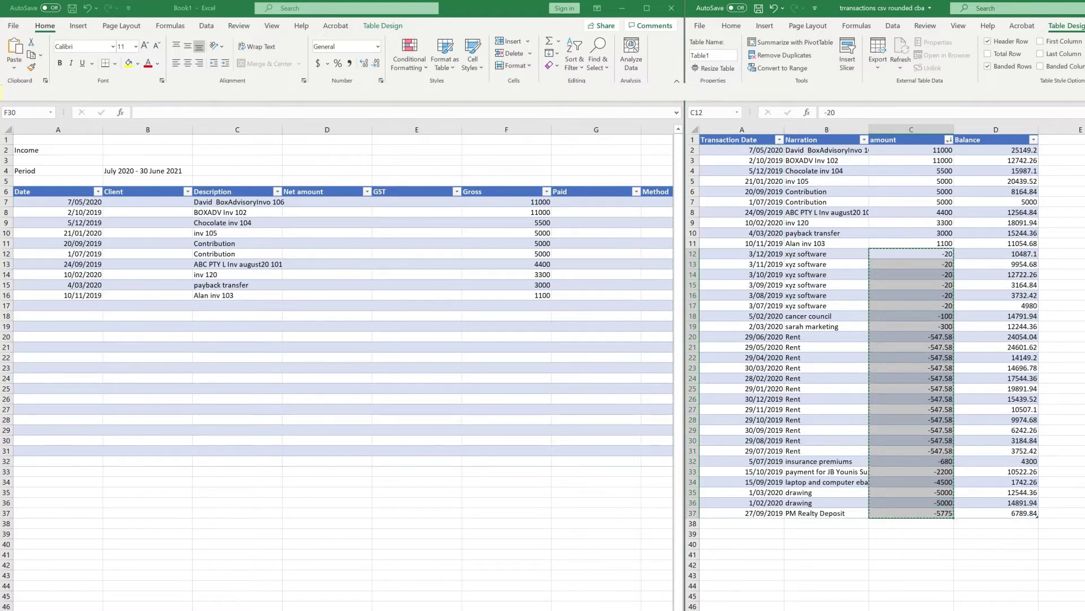
key("alt+Tab")
key("ctrl+Page_Down")
left_click(497, 202)
key("ctrl+v")
- Copy the narrations in B12:B37 of the bank transactions into the Expenses sheet's Description column, starting at C7
key("alt+Tab")
left_click_drag(825, 255, 837, 513)
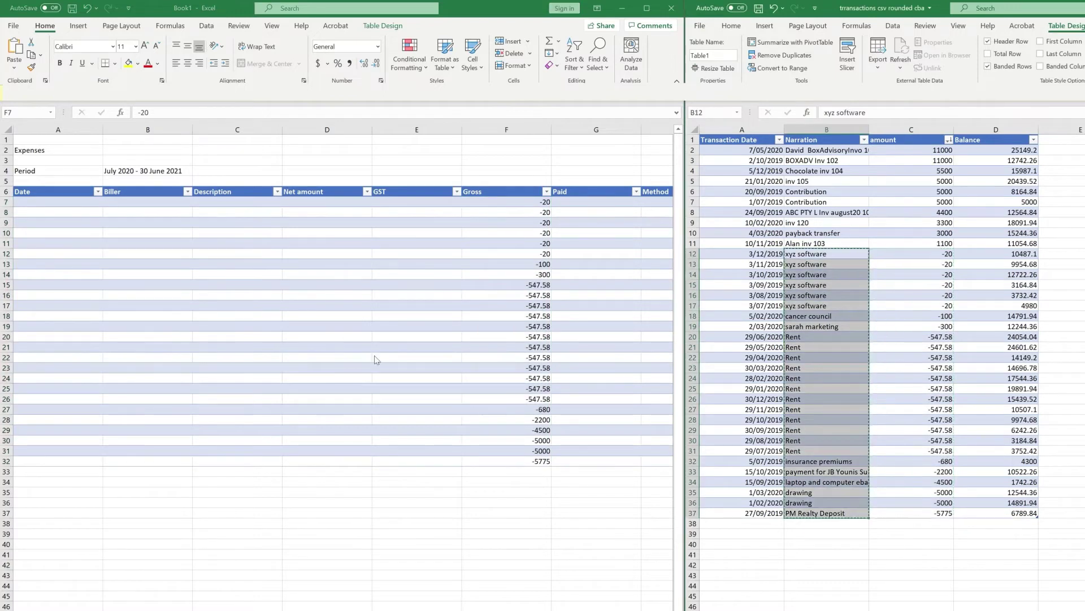
key("ctrl+c")
key("alt+Tab")
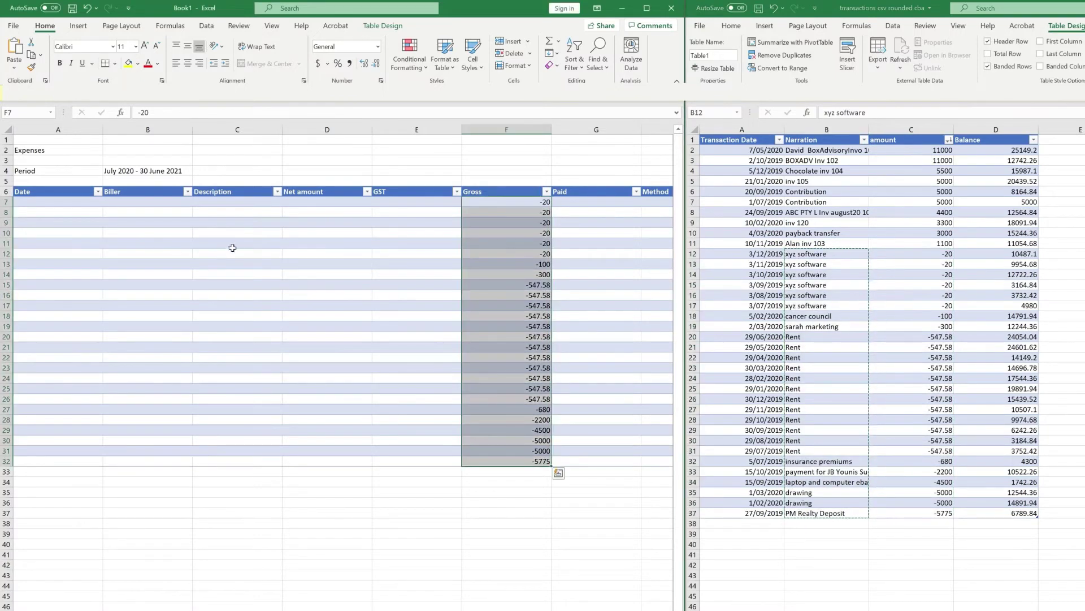
left_click(246, 203)
key("ctrl+v")
- Copy the transaction dates in A12:A37 of the bank transactions into the Expenses sheet's Date column, starting at A7
key("alt+Tab")
left_click(958, 368)
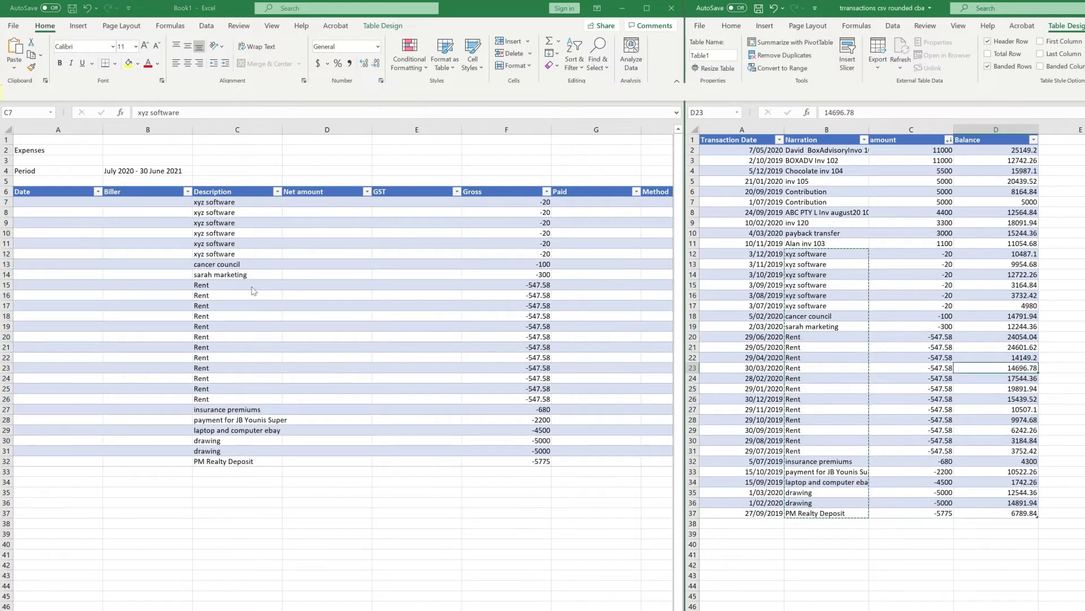
key("alt+Tab")
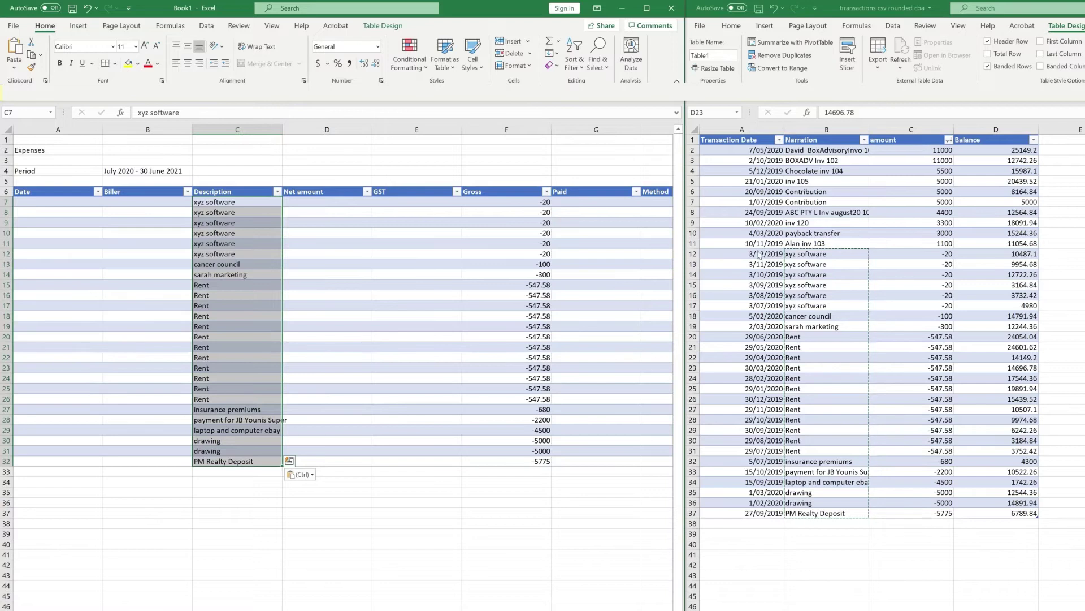
key("alt+Tab")
left_click_drag(765, 254, 771, 508)
key("ctrl+c")
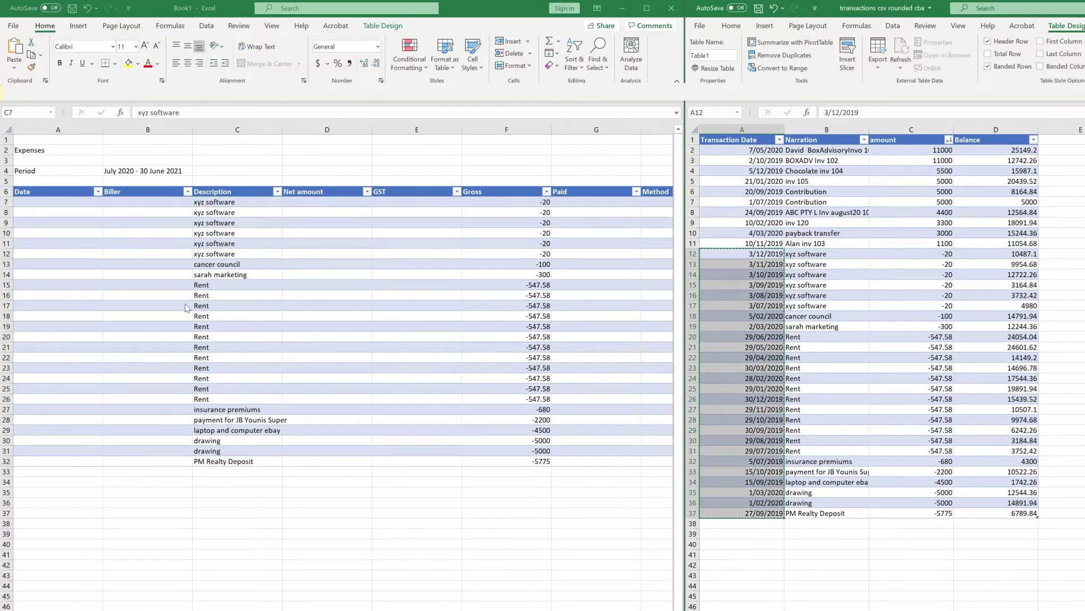
key("alt+Tab")
left_click(90, 202)
key("ctrl+v")
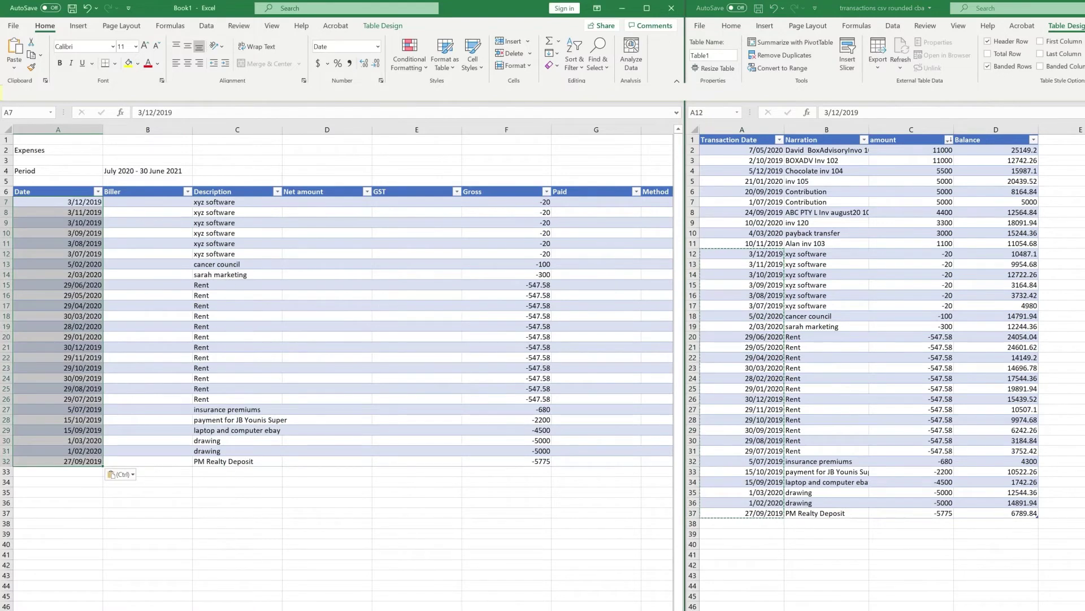
key("alt+Tab")
left_click_drag(763, 245, 760, 150)
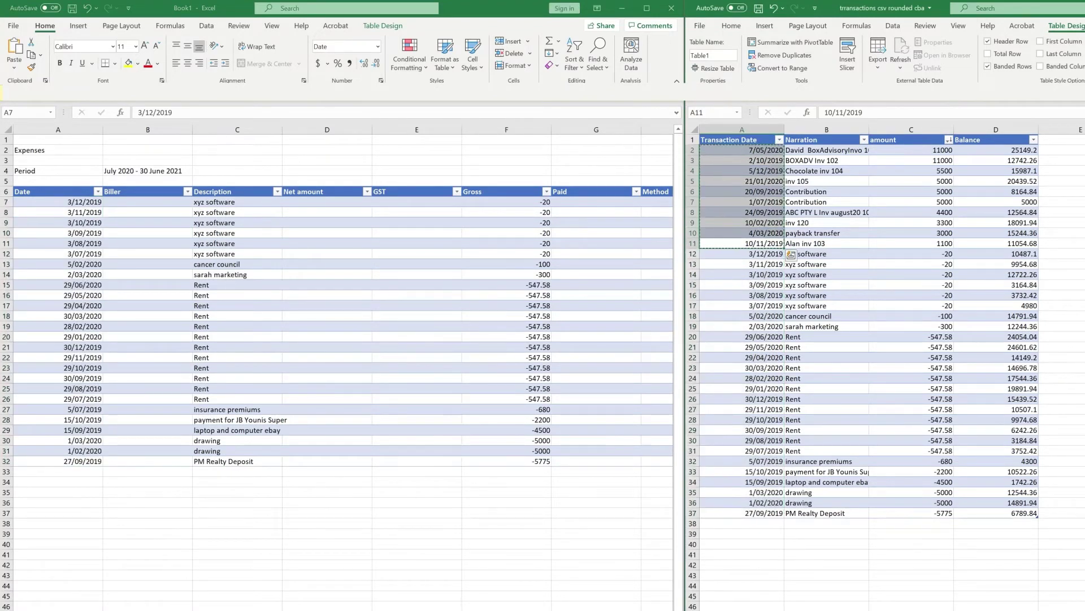
key("alt+Tab")
key("ctrl+Page_Down")
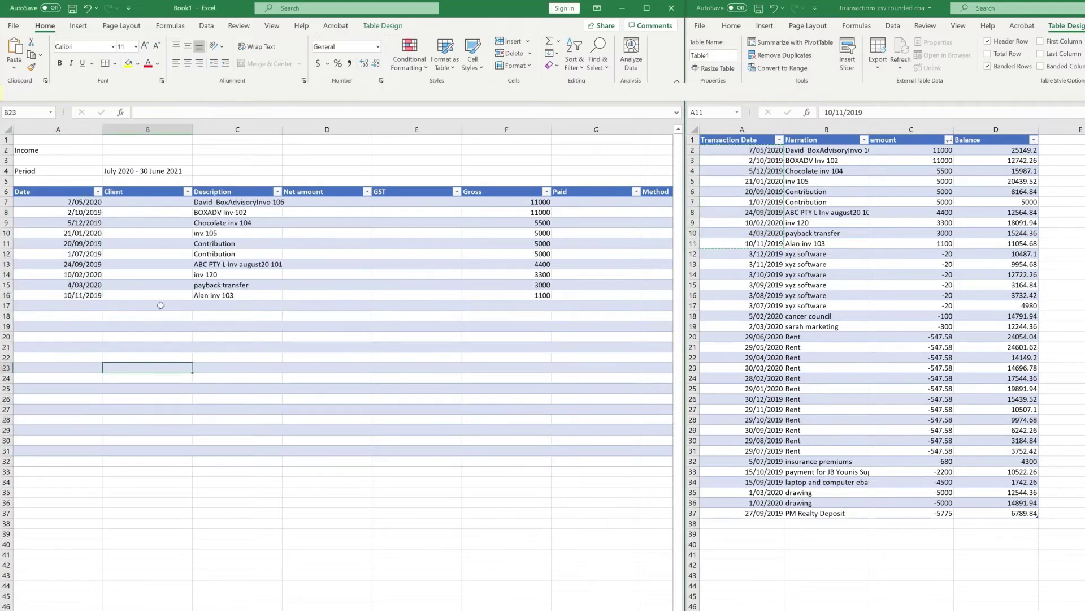
key("ctrl+Page_Up")
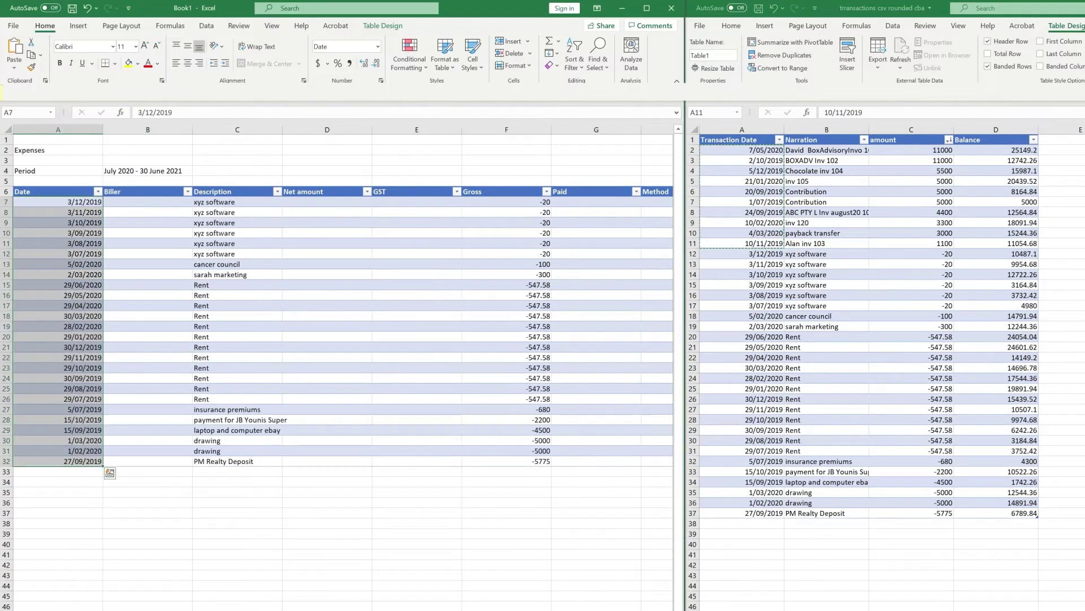
left_click(272, 590)
left_click(327, 398)
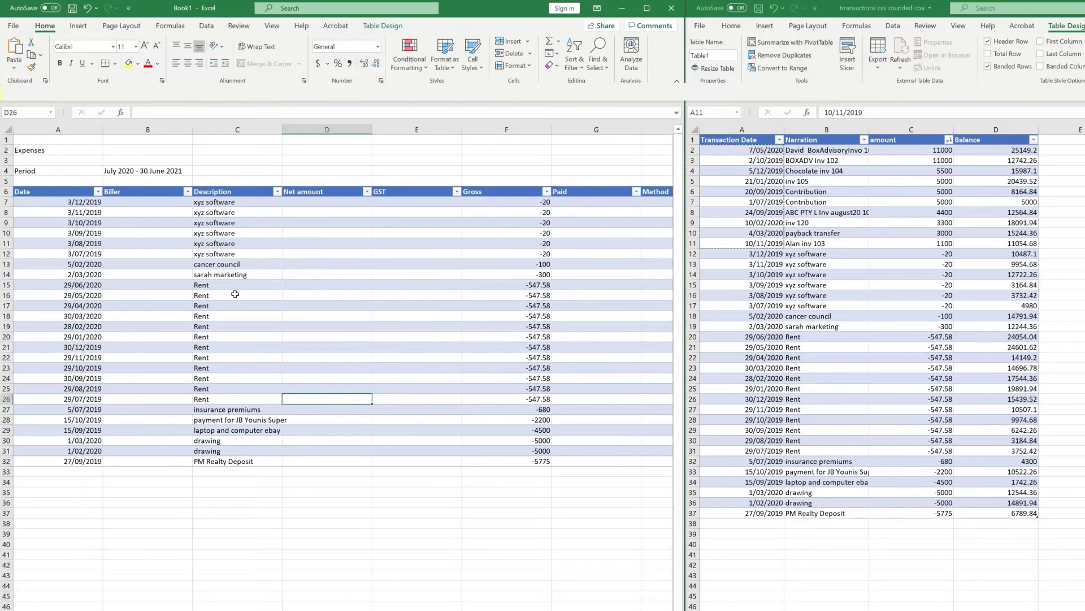
left_click(287, 245)
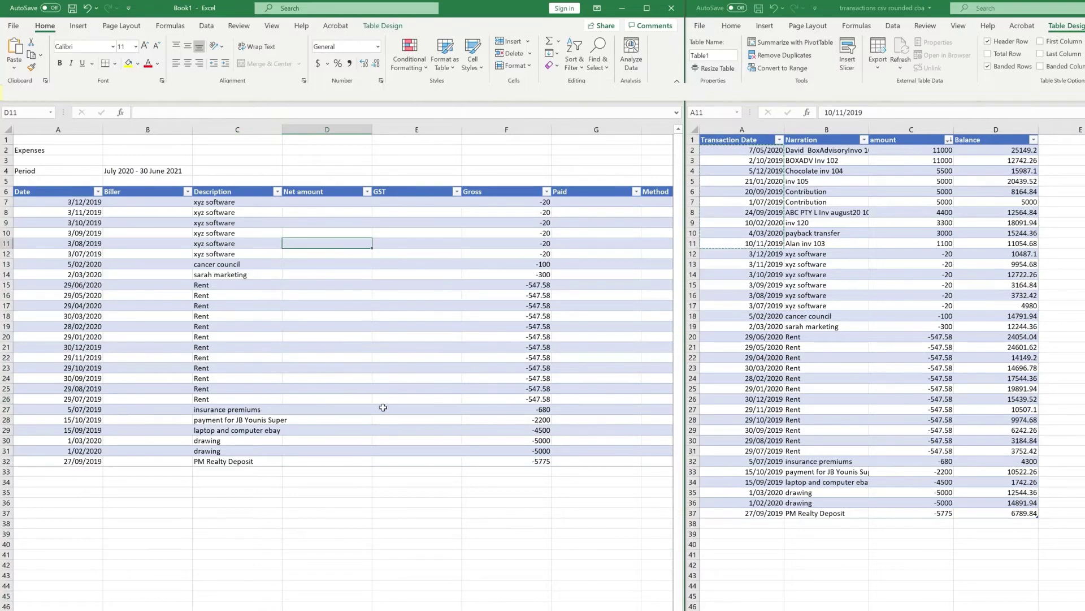
left_click(196, 317)
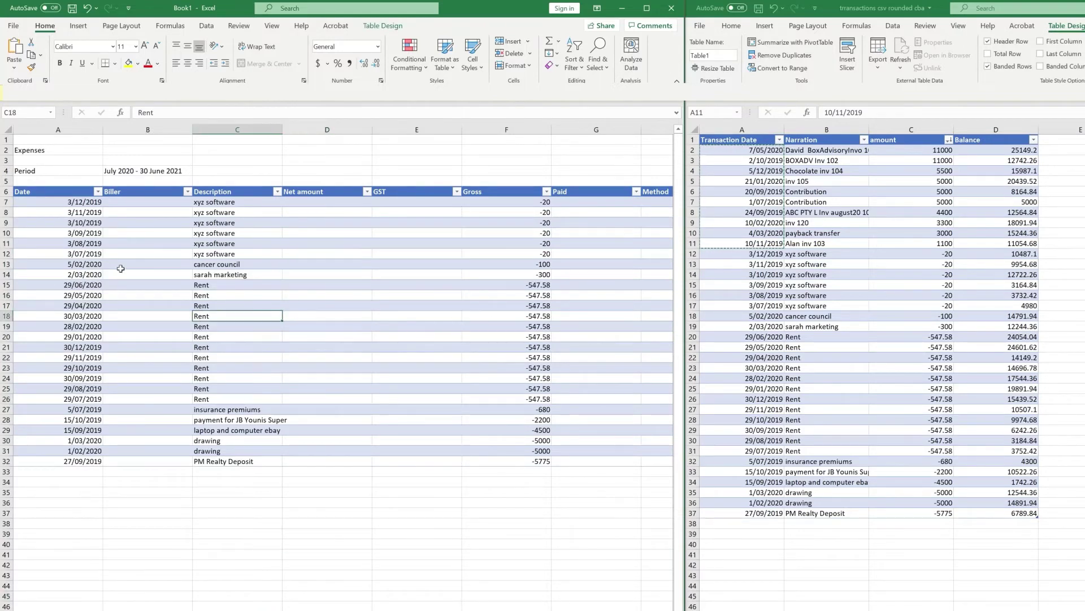
left_click(547, 191)
left_click(586, 154)
left_click(326, 295)
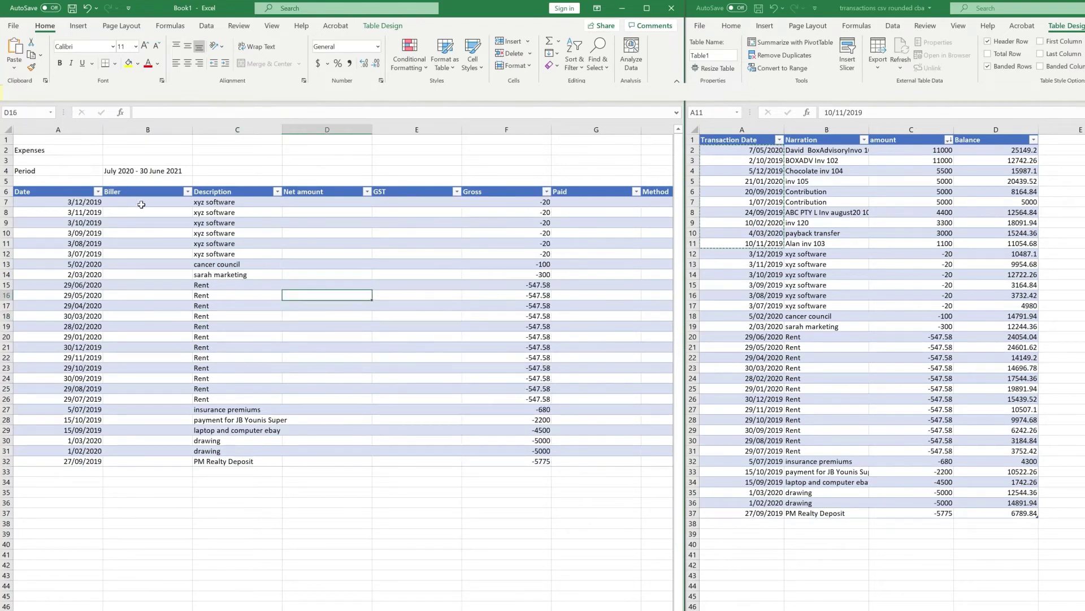
- Enter XYZ as the biller in B7 of the Expenses table and copy it to the other software rows, B8:B12
left_click(141, 205)
type("XYZ")
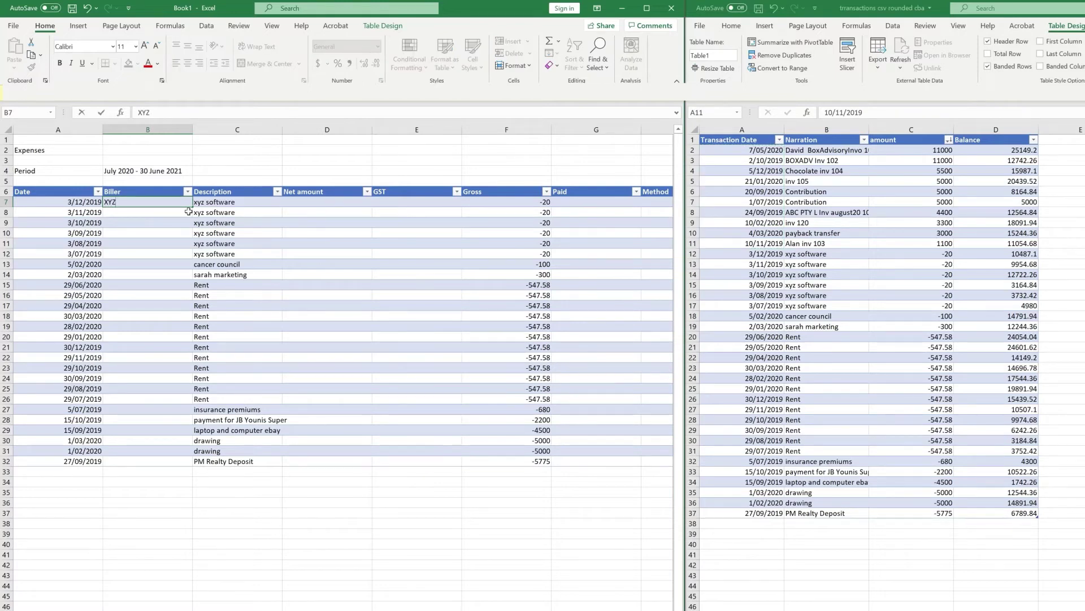
key("Return")
key("Up")
key("ctrl+c")
key("Down")
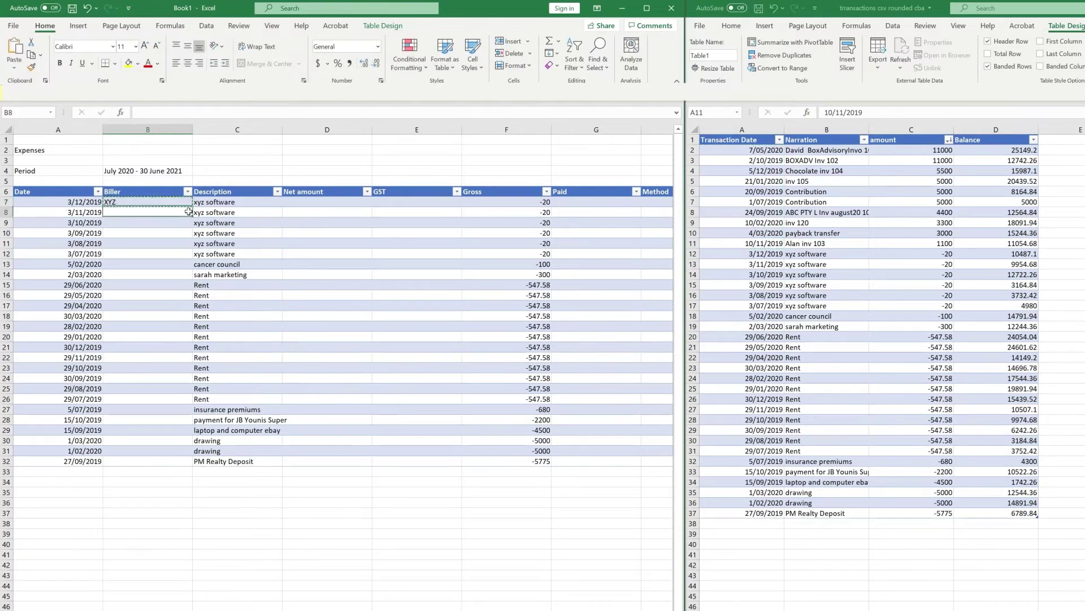
key("shift+Down")
key("shift+Down")
key("shift+Down")
key("shift+Down")
key("ctrl+v")
- Enter Cancer Council as the biller in B13 and the marketing supplier's first name in B14
key("Down")
key("Down")
key("Down")
key("Down")
key("Down")
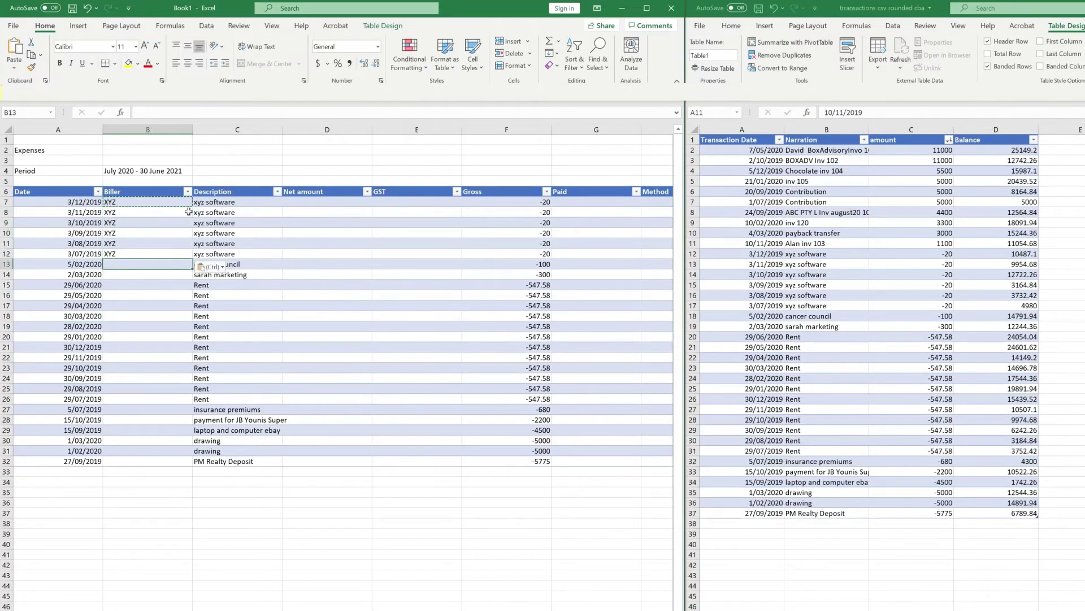
type("Canc")
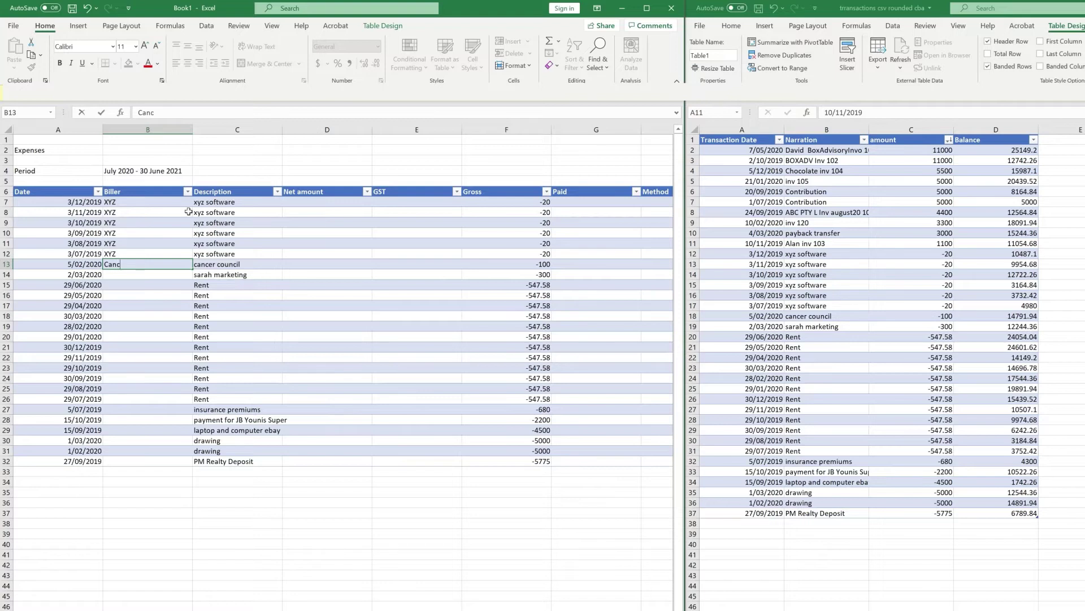
type("er Council")
key("Return")
type("Sarah Marketing")
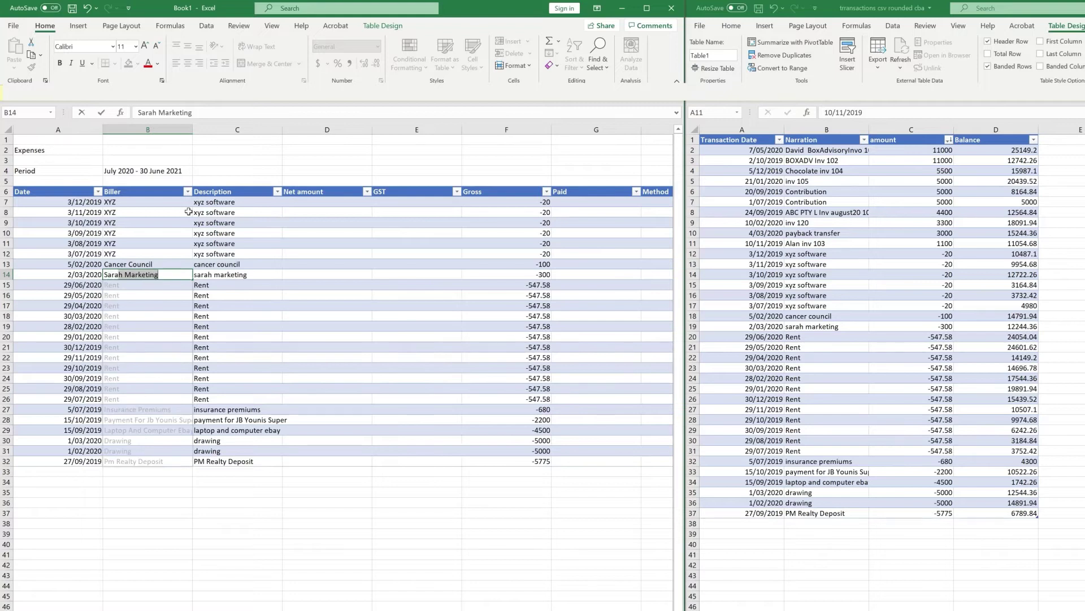
key("Delete")
key("Return")
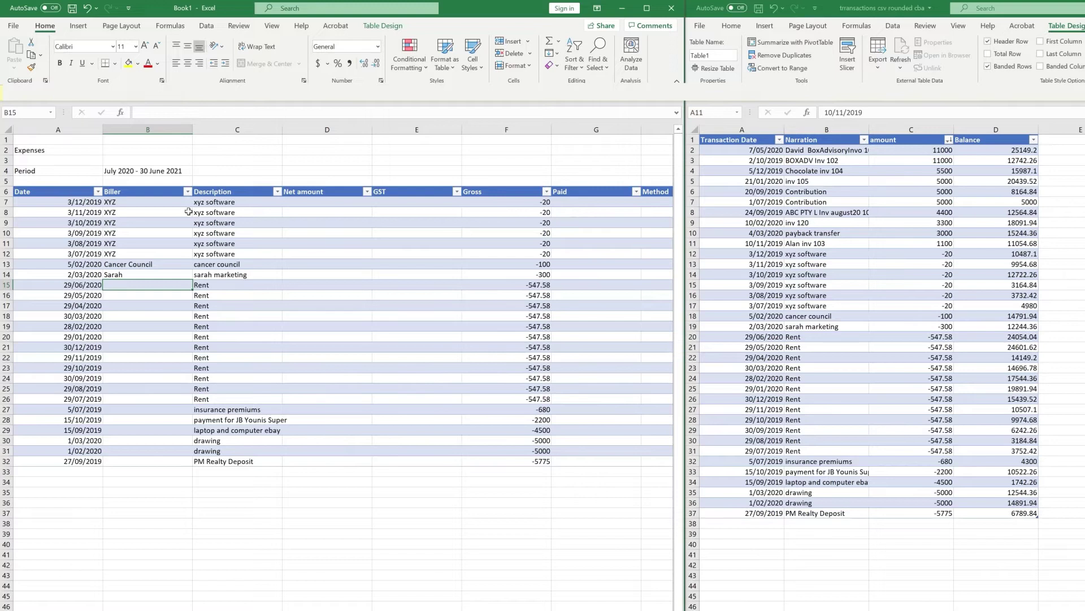
- Enter ABC Pty Ltd as the biller in B15 and copy it to the remaining rent rows, B16:B26
type("ABC Pty Ltd")
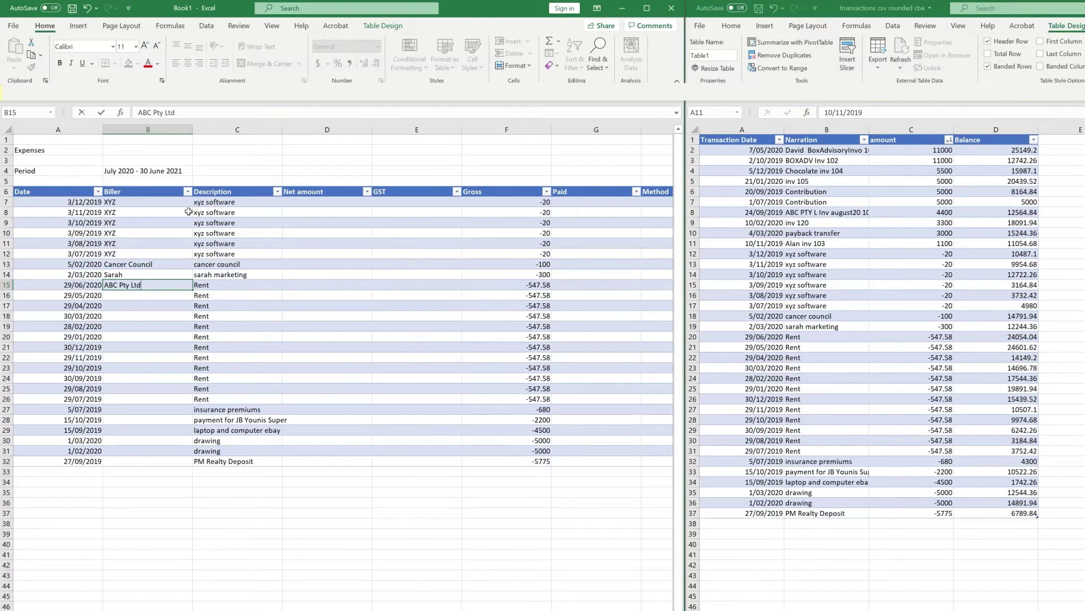
key("Return")
key("Up")
key("ctrl+c")
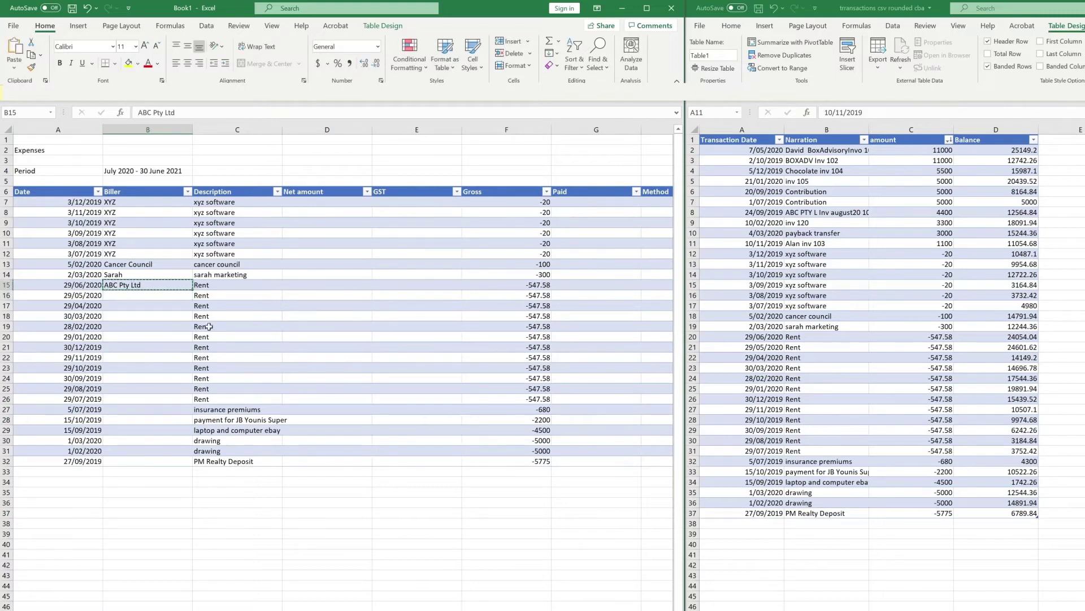
left_click_drag(162, 300, 162, 401)
key("ctrl+v")
- Enter NRMA as the biller for the insurance premiums in B27
left_click(154, 419)
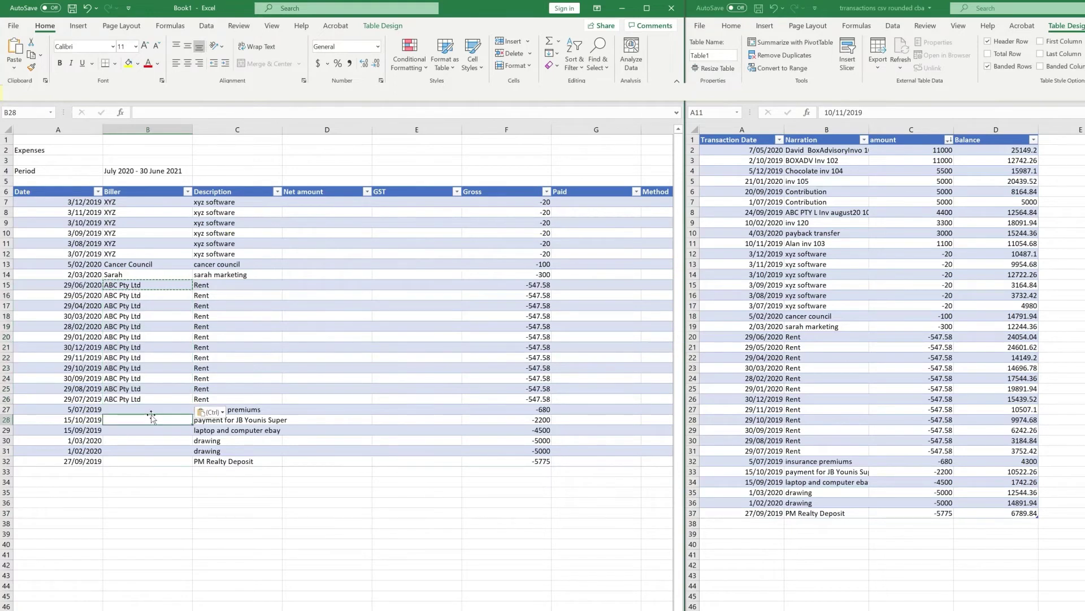
left_click(156, 409)
type("Insurance")
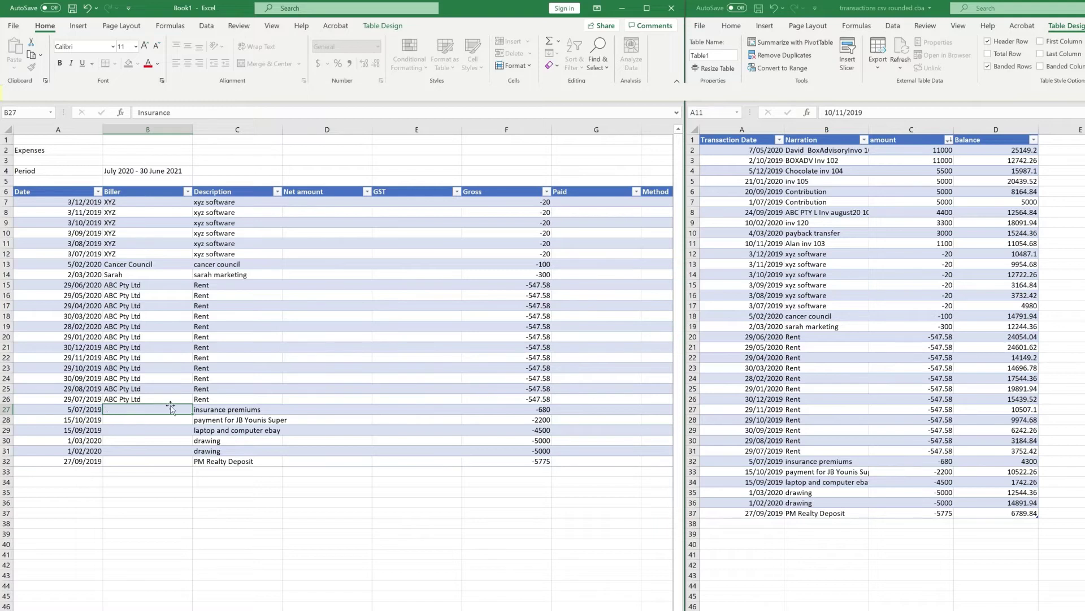
key("Escape")
type("NRMA")
key("Return")
- Insert a new column before Net amount in the Expenses table and name its header Type
left_click(327, 254)
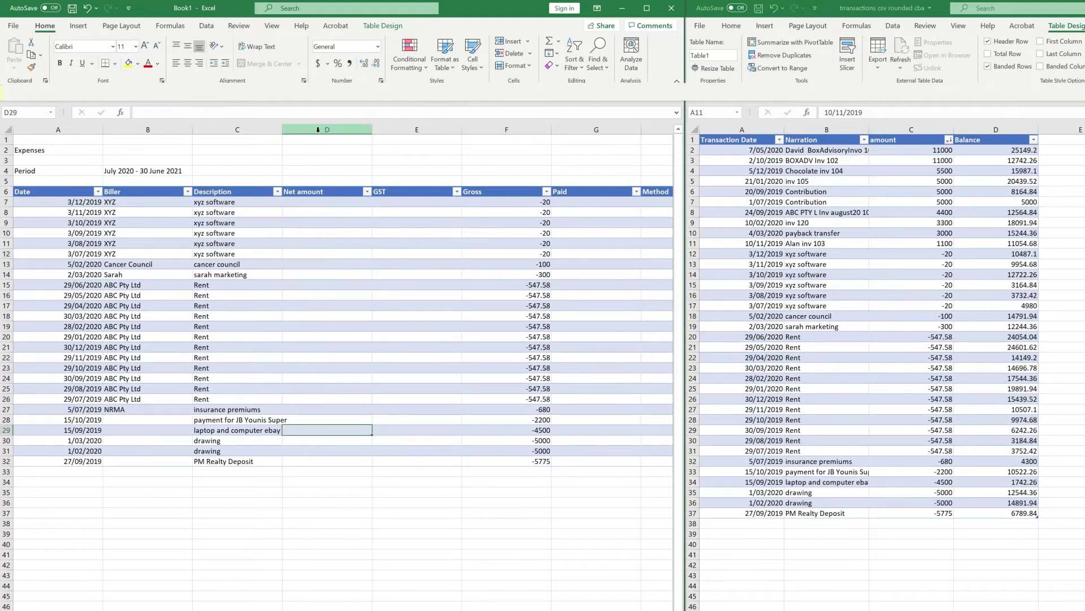
right_click(318, 131)
left_click(346, 223)
left_click(394, 273)
left_click(317, 196)
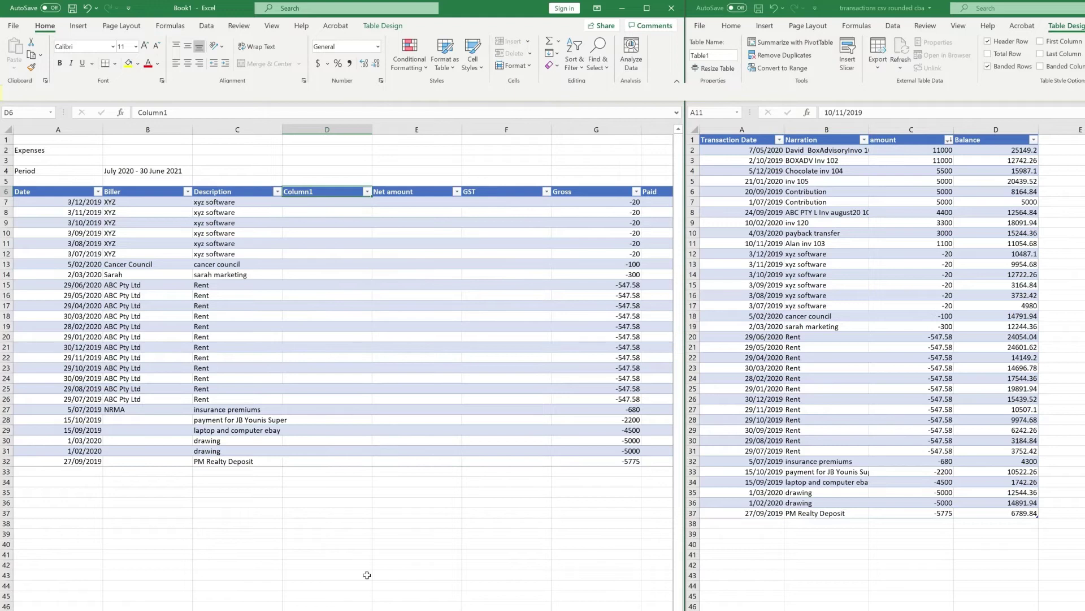
type("Type")
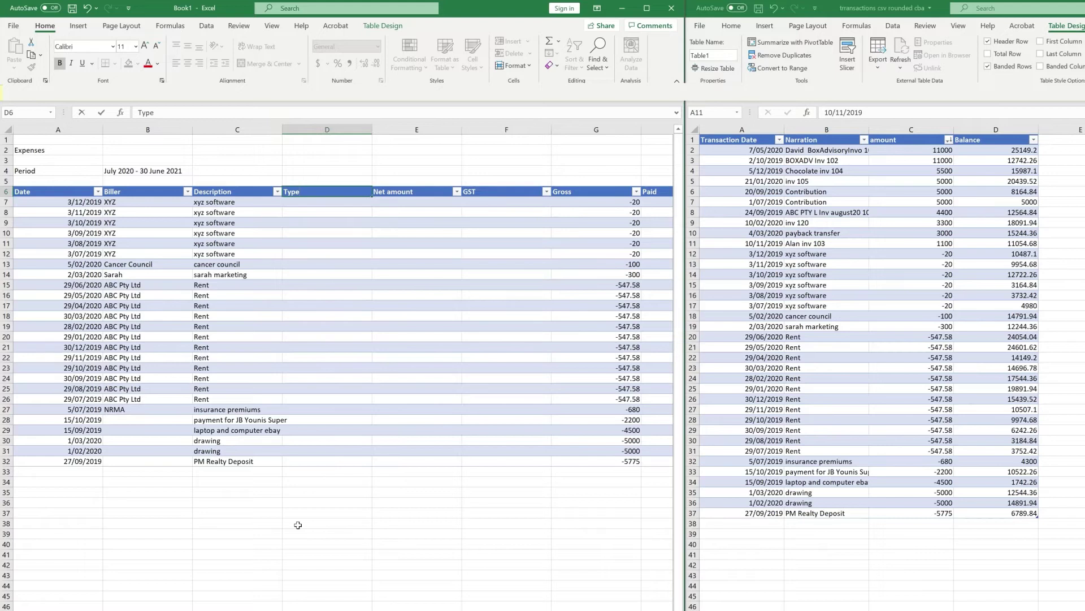
key("Return")
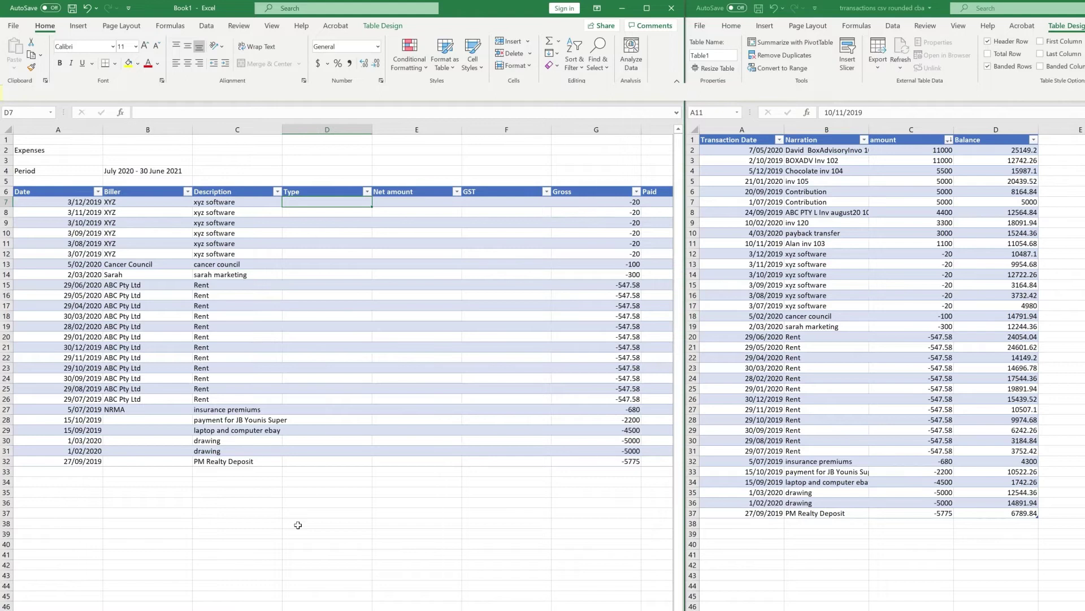
- Enter Software as the type in D7 and copy it to the other software rows, through D12
type("Sof")
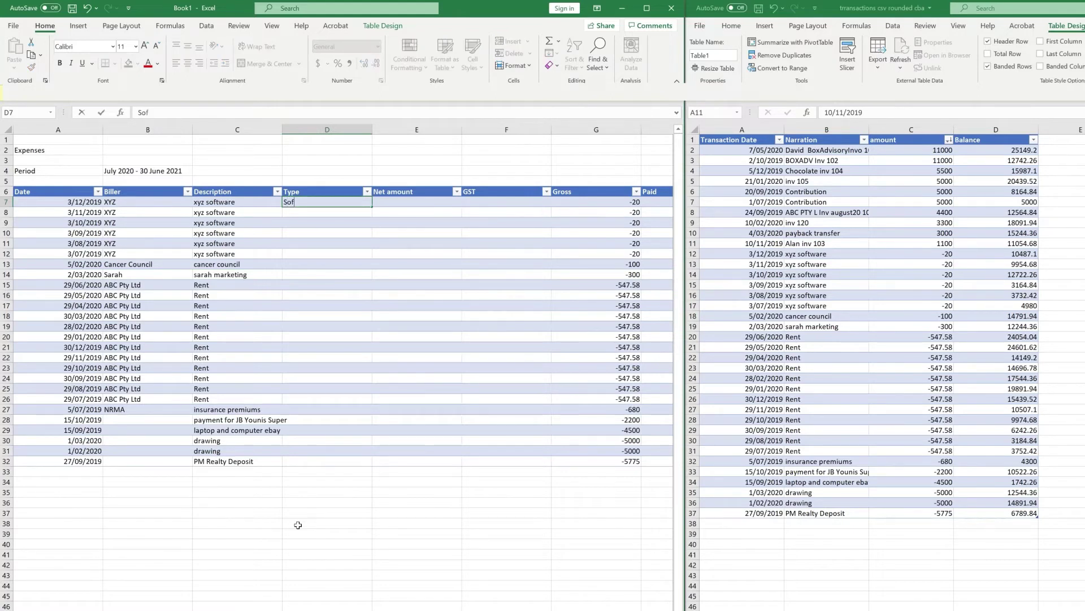
key("Return")
key("Up")
key("ctrl+c")
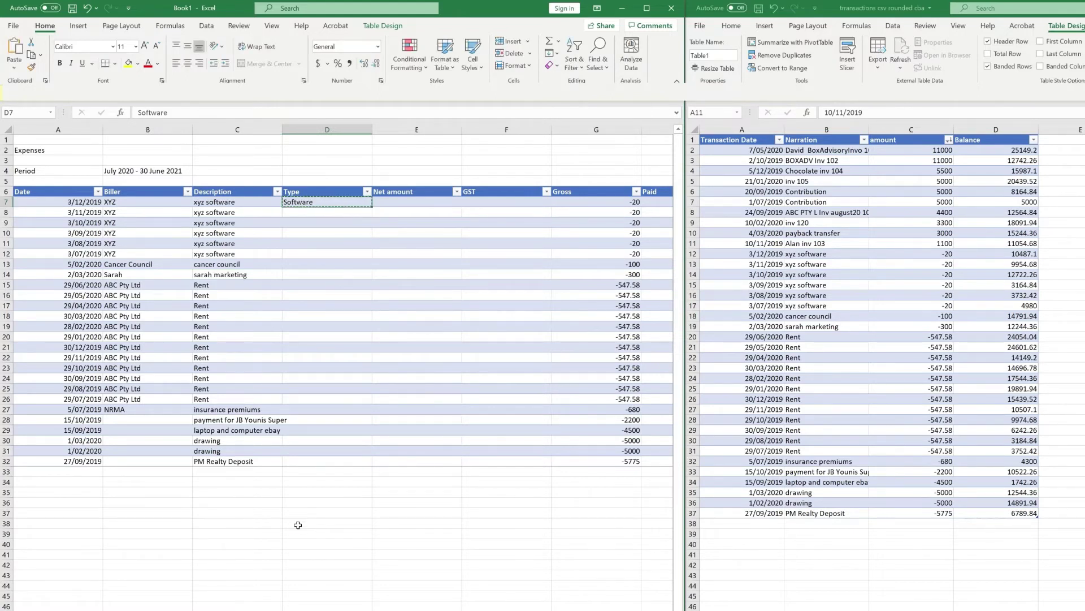
key("shift+Down")
key("shift+Down")
key("shift+Down")
key("shift+Down")
key("shift+Down")
key("ctrl+v")
- Set the type to Donations for the cancer council row in D13 and Marketing for the row below in D14
key("Down")
key("Down")
key("Down")
key("Down")
key("Down")
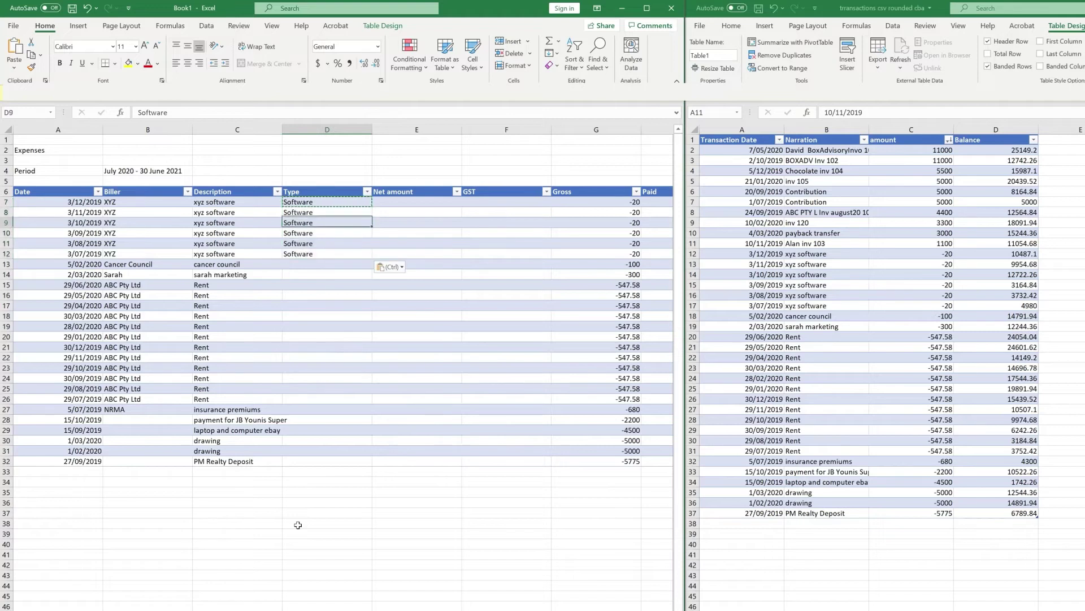
key("Down")
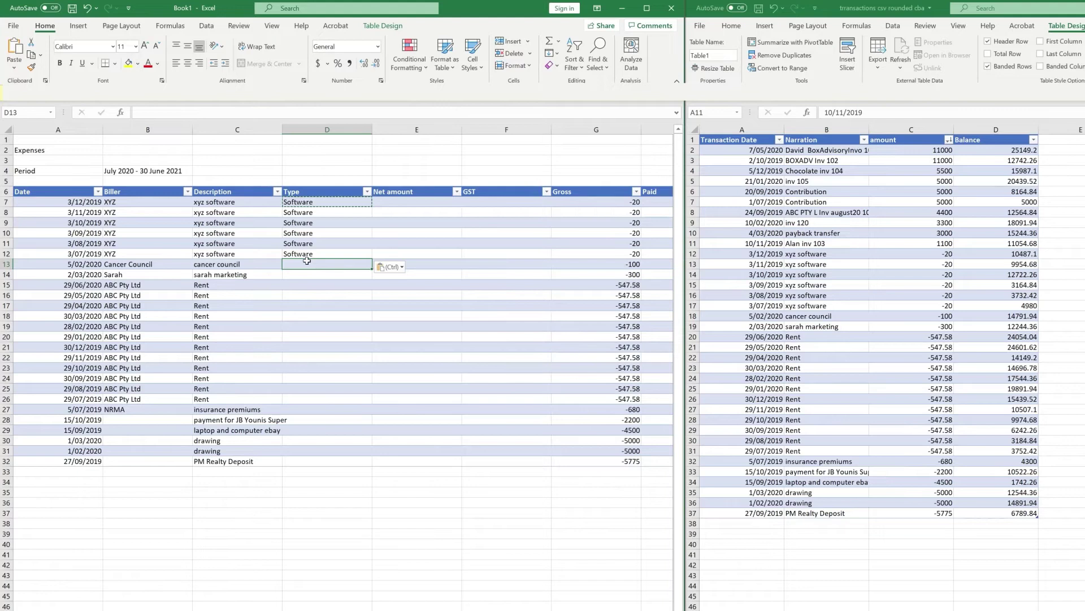
type("Dpmatj")
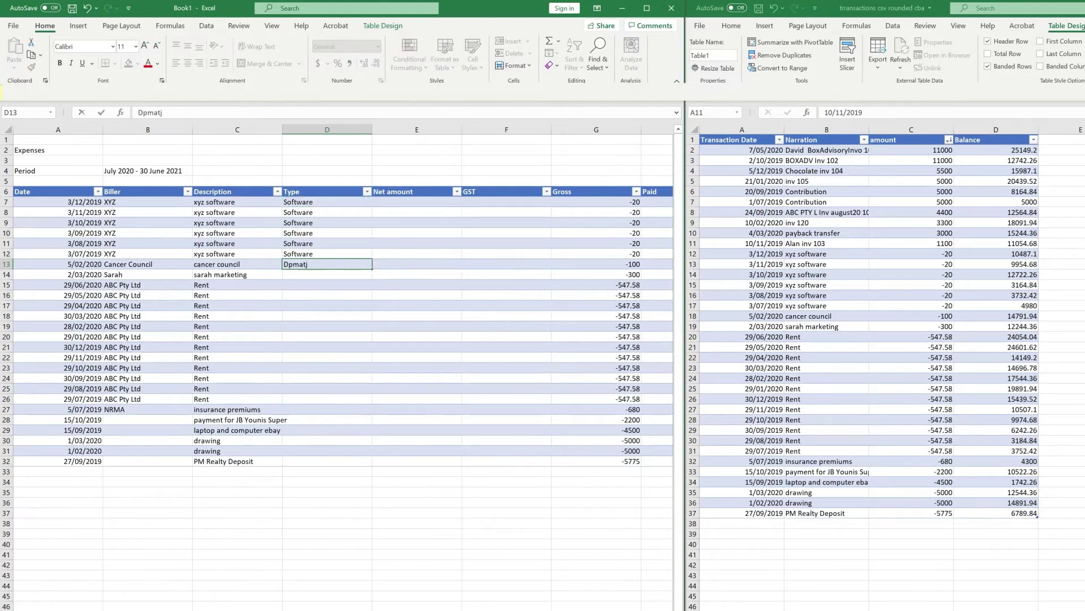
key("BackSpace")
key("BackSpace")
key("BackSpace")
key("BackSpace")
key("BackSpace")
type("o")
key("Return")
type("Marketing")
key("Return")
- Enter Rent as the type in D15 and copy it to the remaining rent rows, D16:D26
type("R")
key("ctrl+Return")
key("ctrl+c")
left_click_drag(327, 295, 327, 399)
key("ctrl+v")
- Set the type to Insurance for the insurance premiums in D27 and Computer for the laptop purchase in D29
left_click(315, 408)
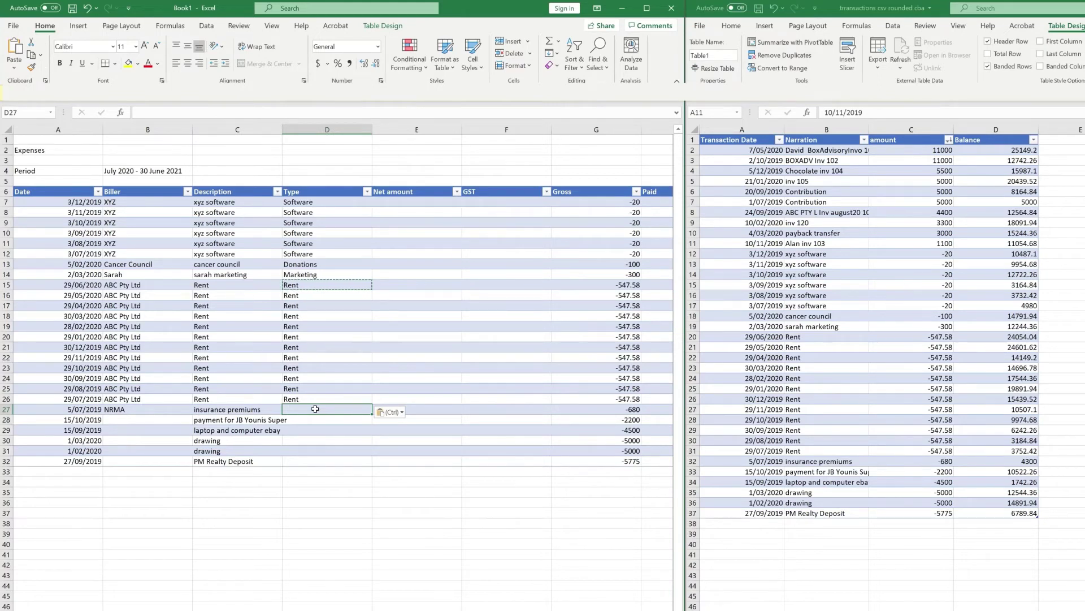
type("Insurance")
key("Return")
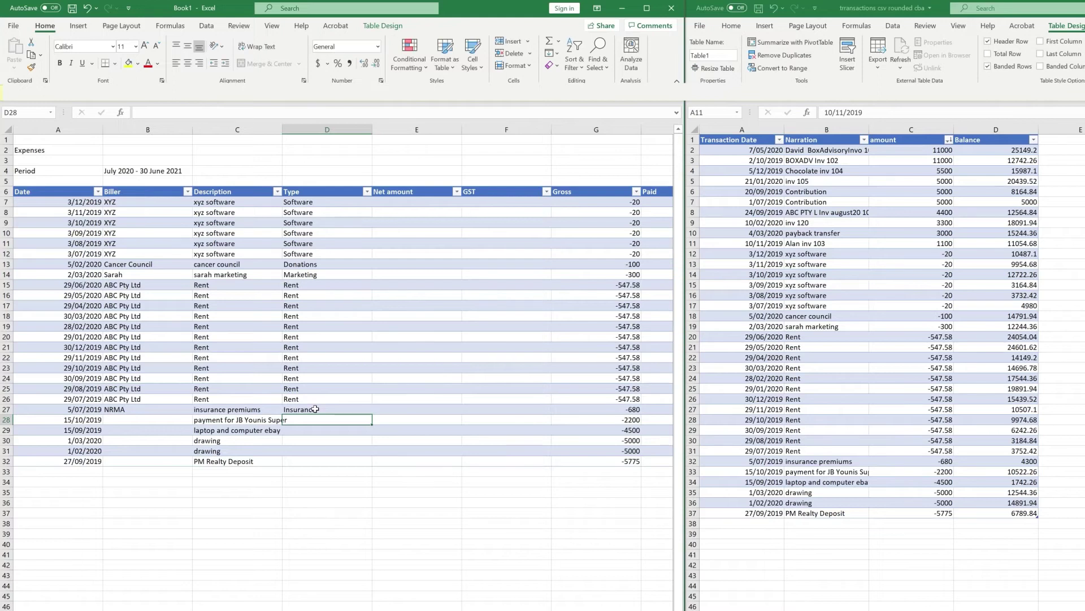
left_click(327, 429)
type("Computer")
left_click(237, 461)
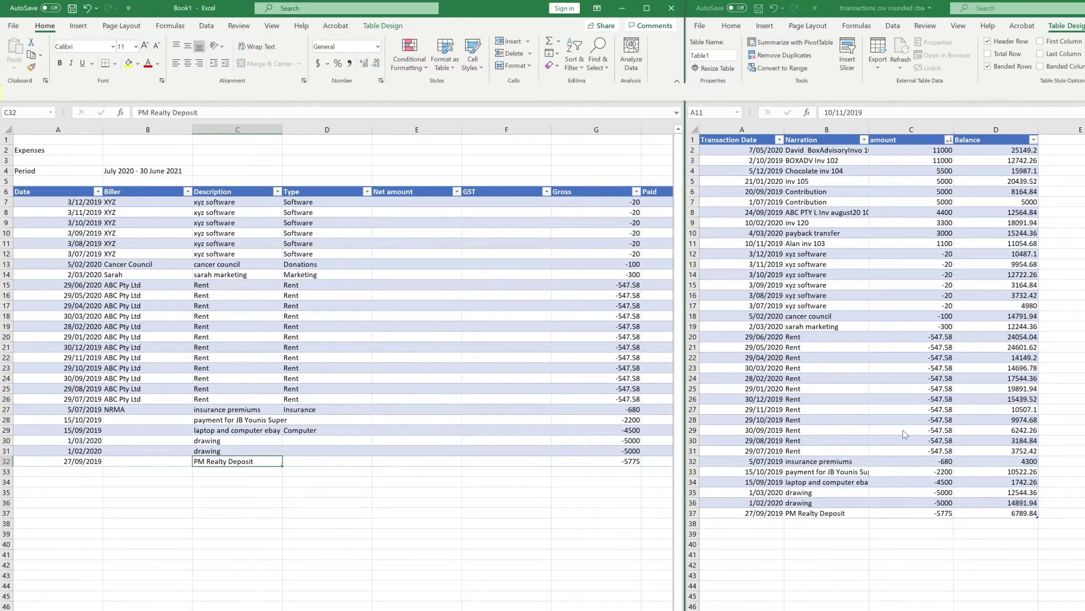
left_click(328, 377)
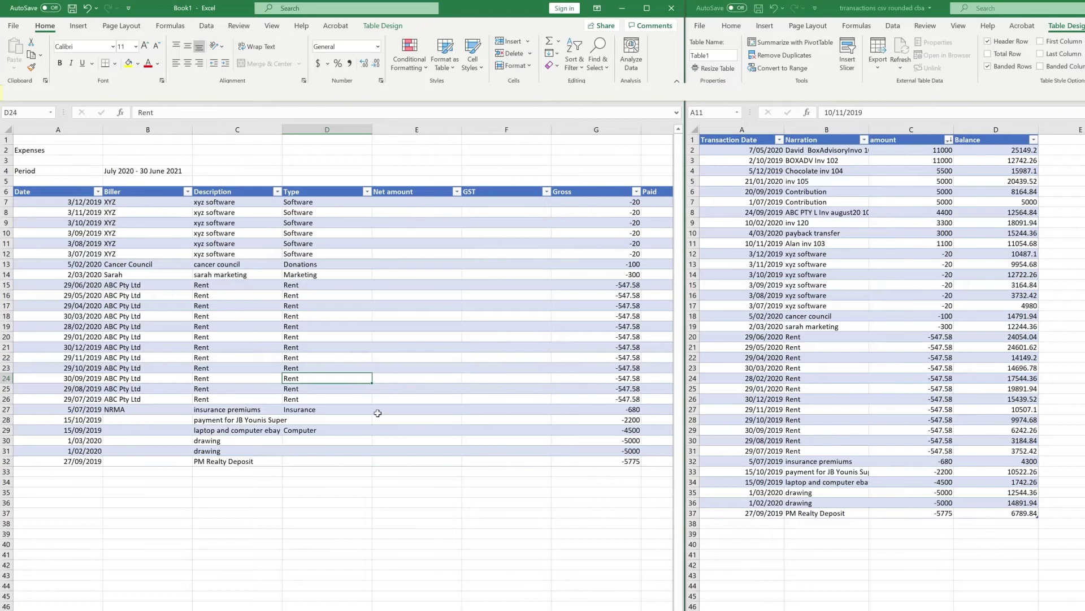
left_click(313, 433)
left_click_drag(178, 412, 178, 418)
left_click(196, 412)
left_click(224, 421)
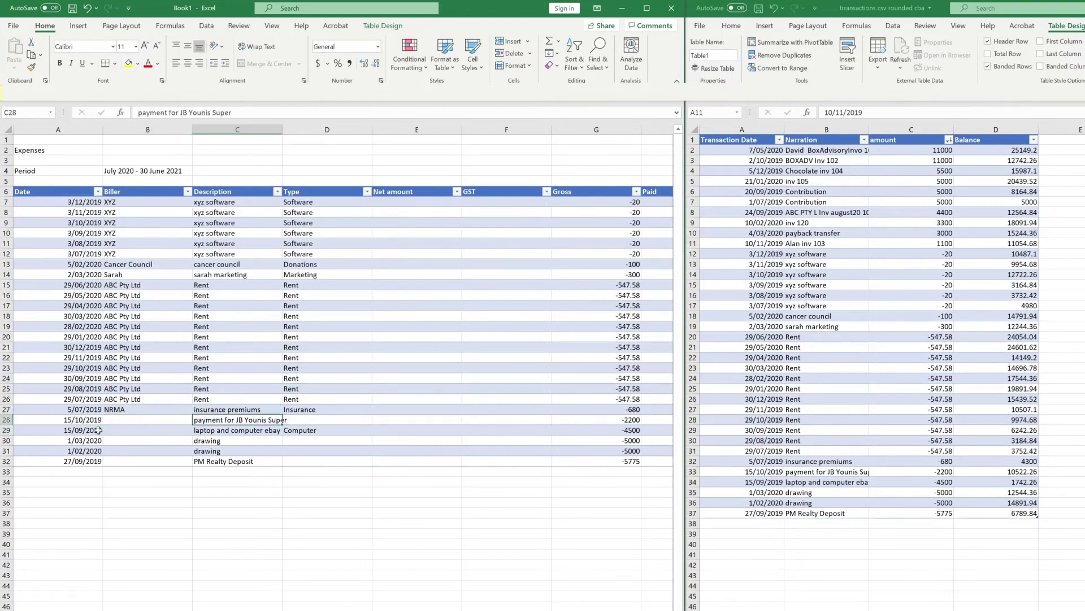
right_click(6, 419)
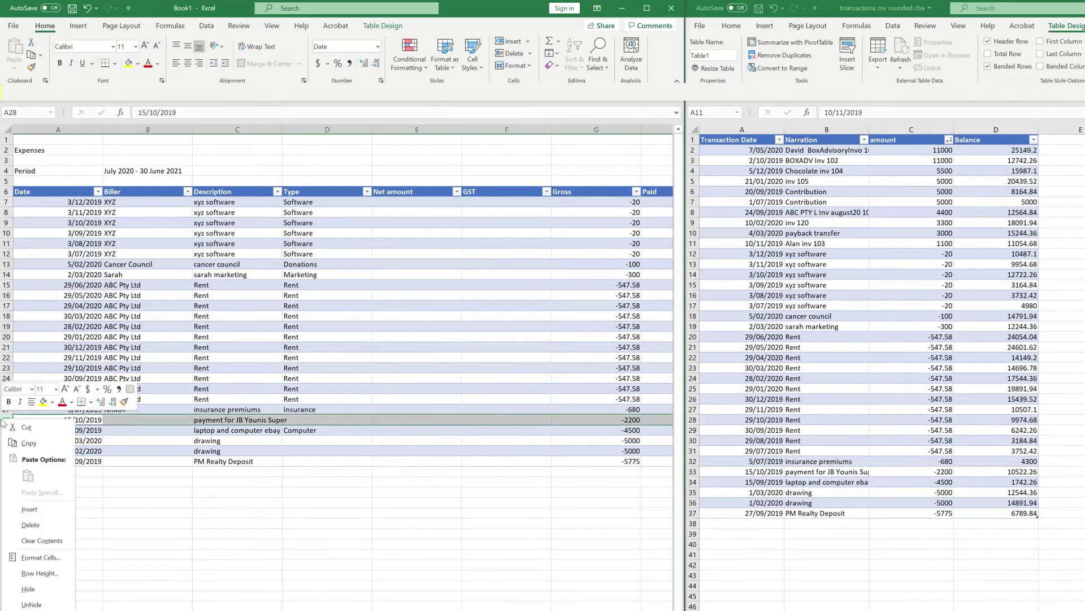
- Close the bank transactions workbook and maximize the Book1 workbook window
left_click_drag(743, 243, 742, 150)
left_click(1084, 212)
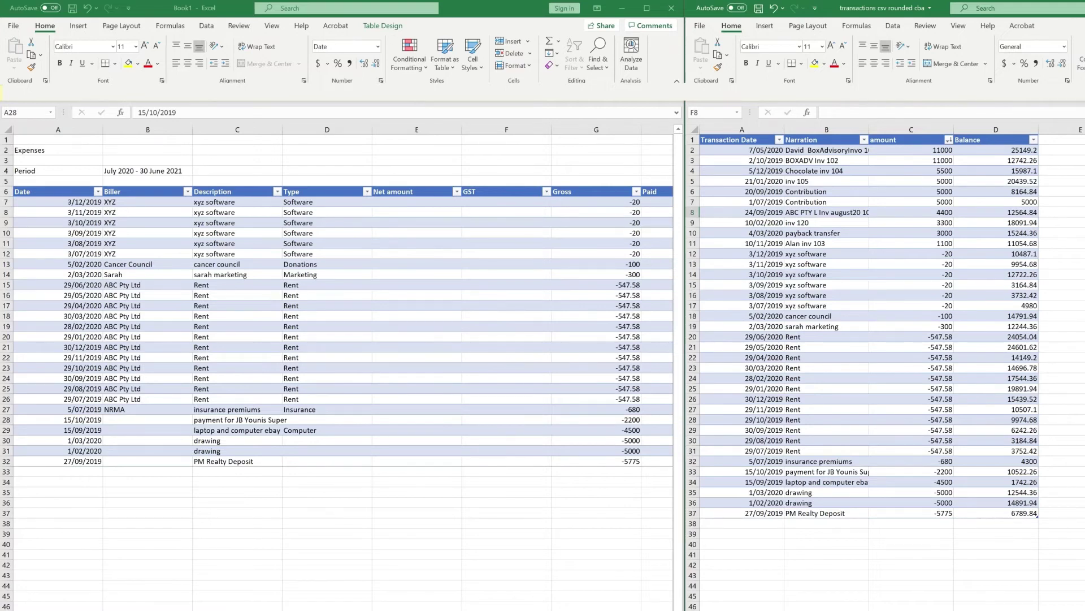
key("ctrl+w")
key("super+Up")
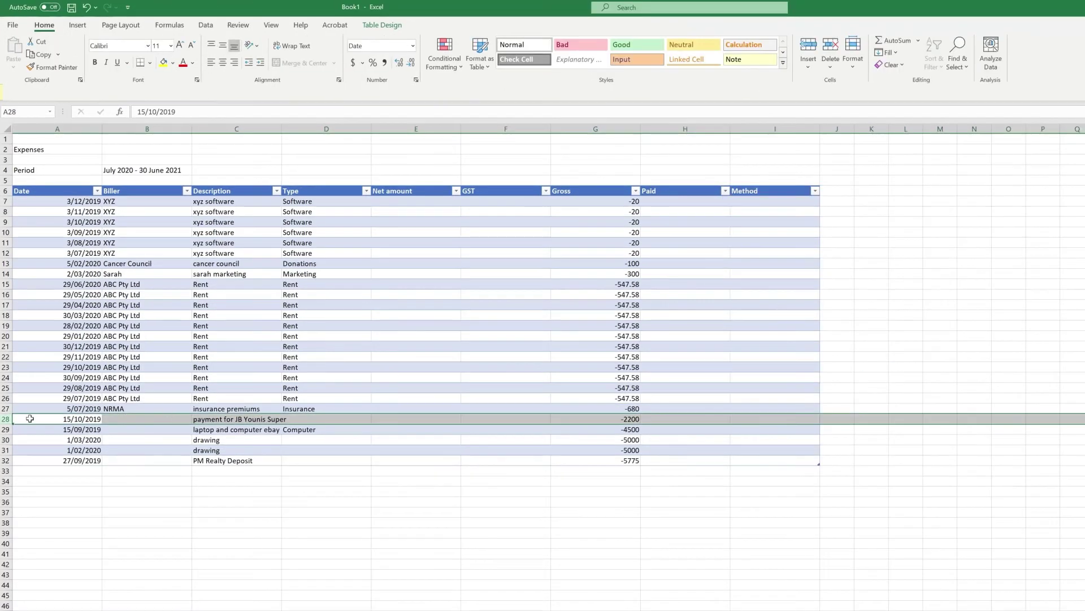
- Delete the Expenses rows for the super payment, the two drawings and the PM Realty Deposit
right_click(3, 420)
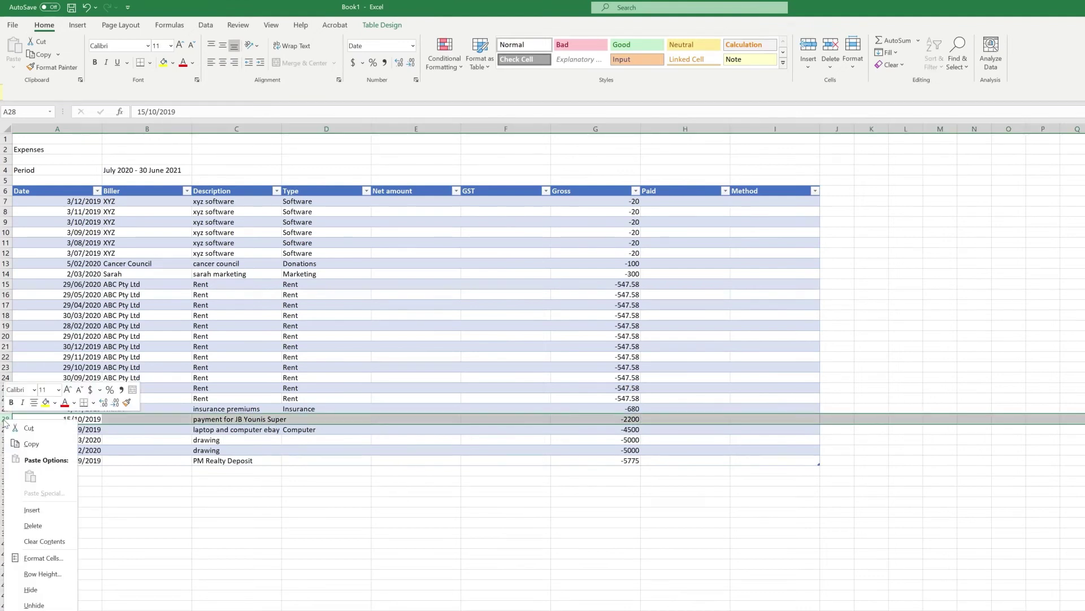
key("d")
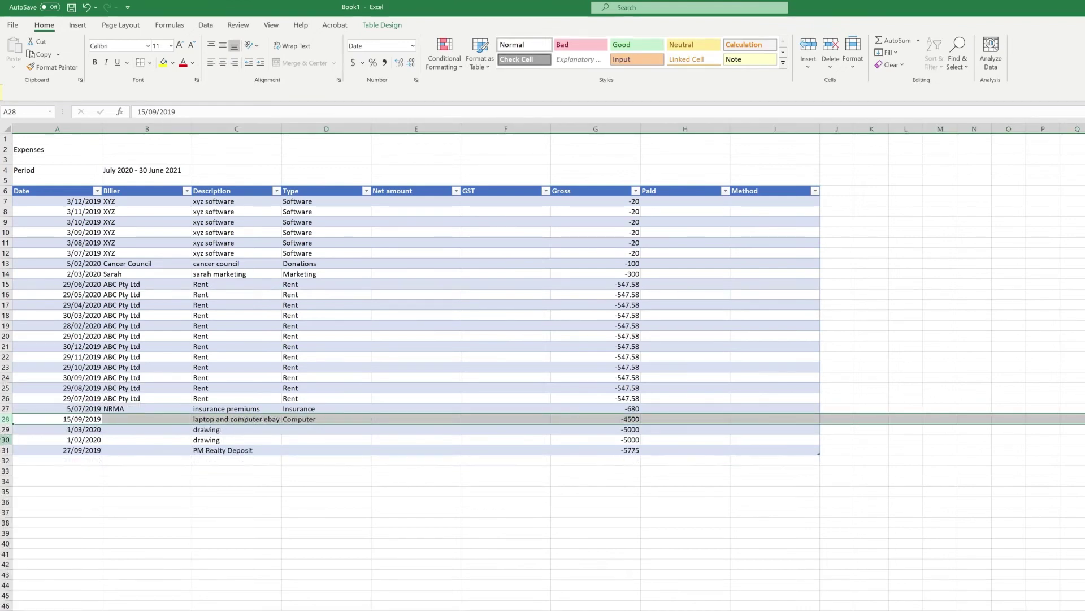
right_click(4, 430)
key("d")
right_click(3, 431)
key("d")
right_click(3, 430)
key("d")
left_click(631, 200)
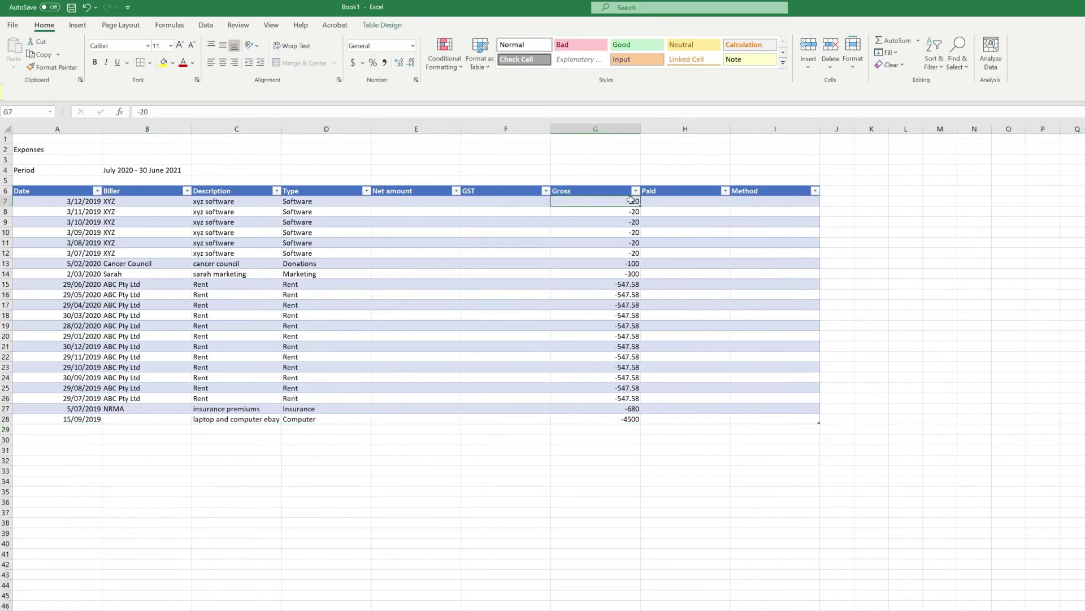
left_click(514, 201)
type("=")
key("Right")
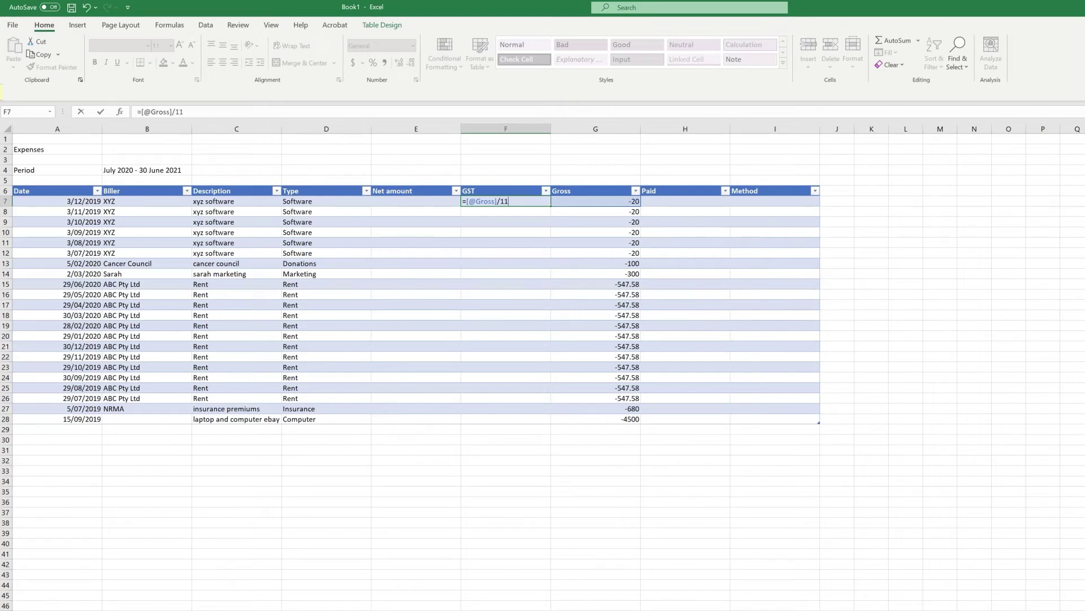
key("Return")
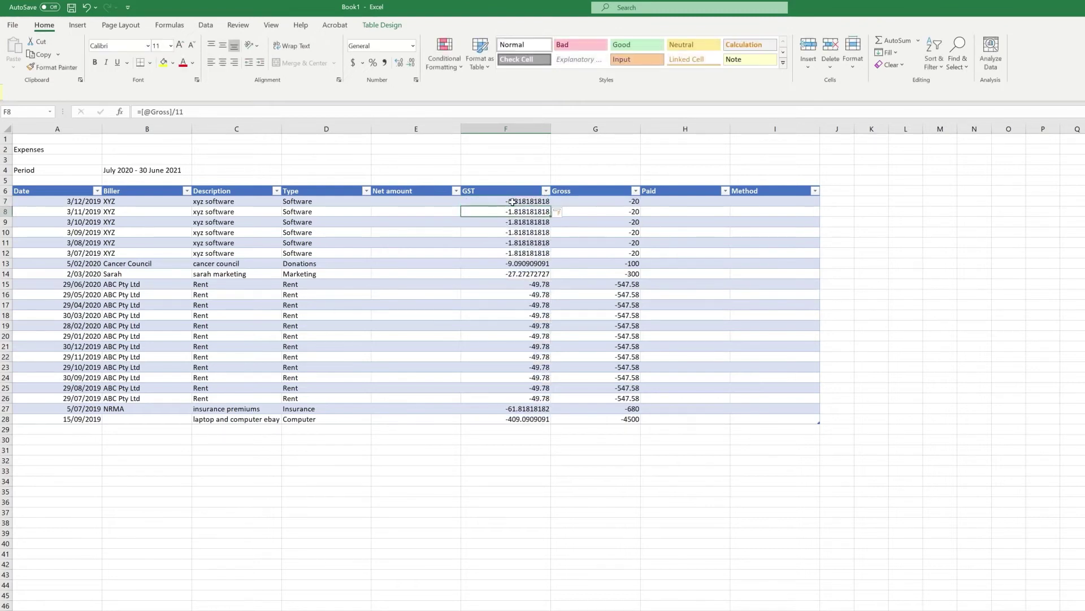
- Review the calculated GST amounts in the Expenses rows against their gross amounts, including the Cancer Council donation
left_click(504, 315)
left_click(512, 264)
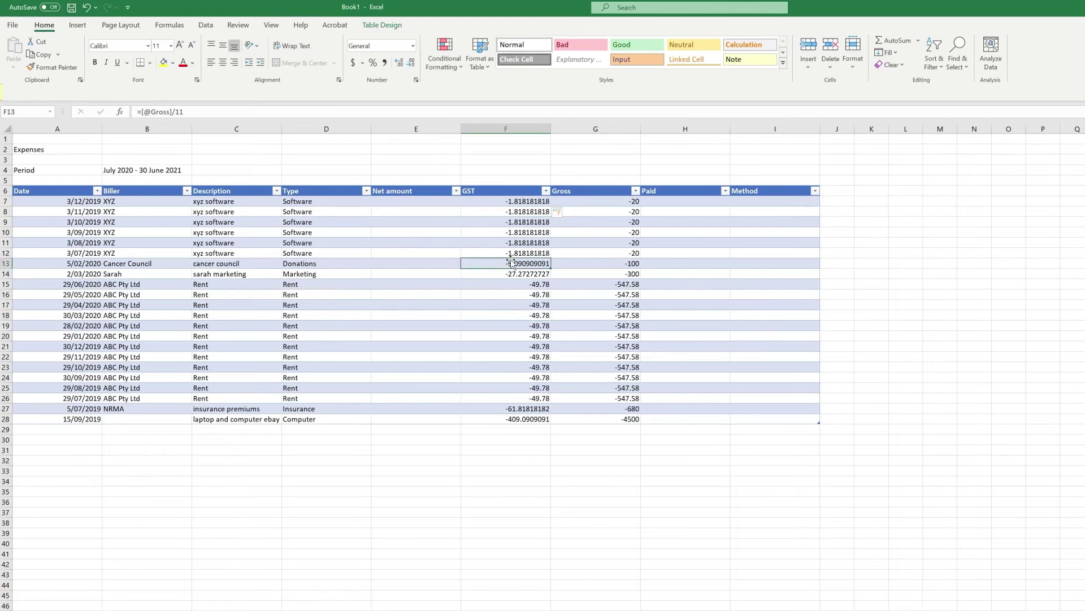
key("Up")
key("Up")
key("Up")
key("Up")
key("Up")
key("Up")
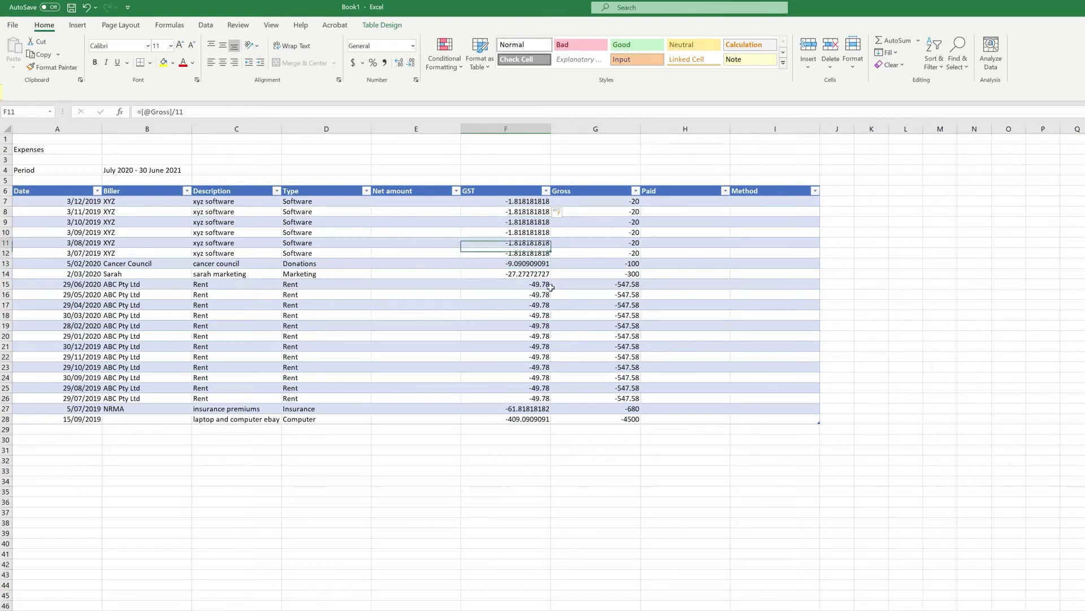
key("Right")
key("Left")
key("Right")
key("Left")
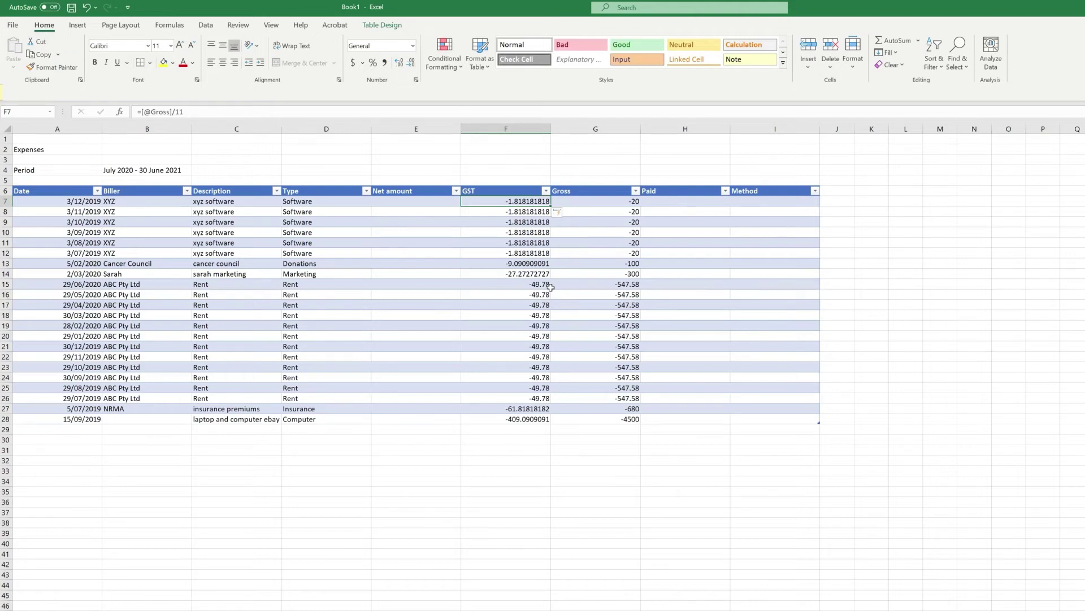
- Set the GST to 0 for the donation in F13 and the marketing expense in F14, and apply Comma Style to F7:F28
key("Down")
key("Down")
key("Down")
key("Down")
key("Down")
key("Down")
key("Down")
key("Up")
type("0")
key("Return")
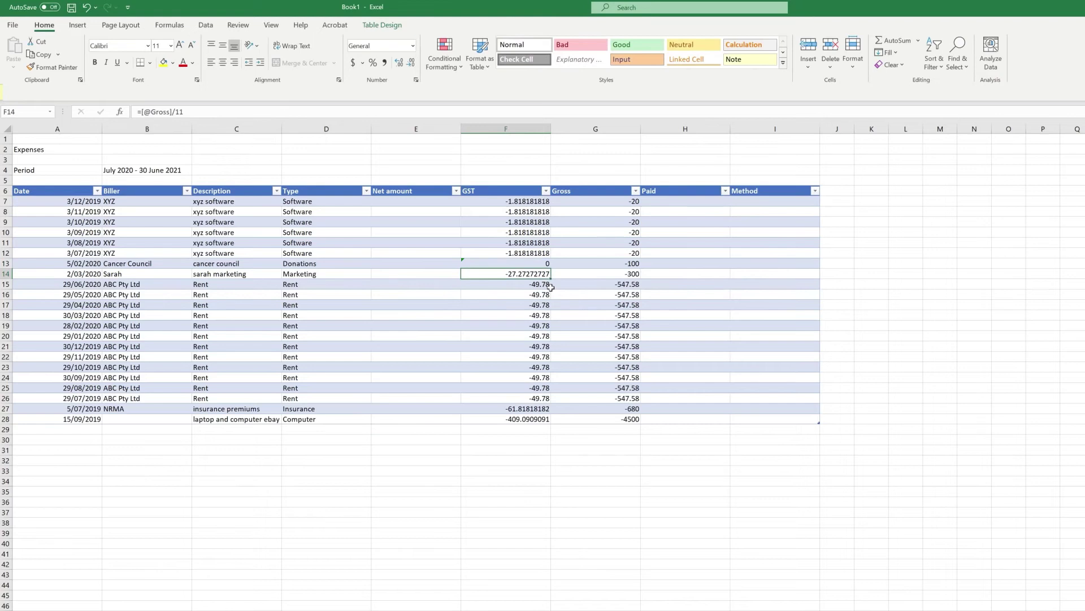
type("0")
key("Return")
key("Up")
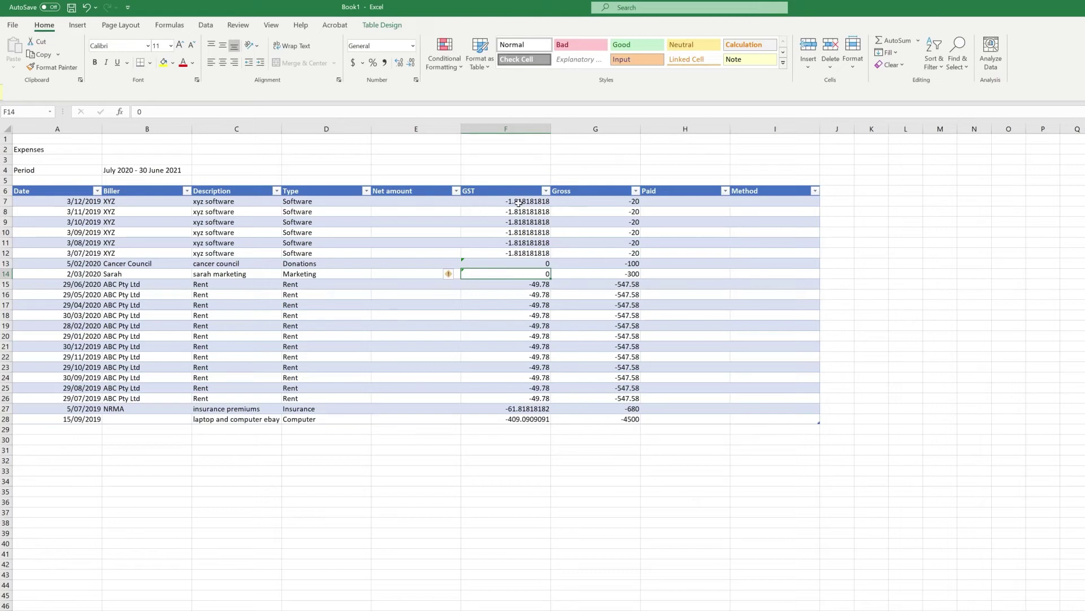
left_click_drag(521, 204, 528, 417)
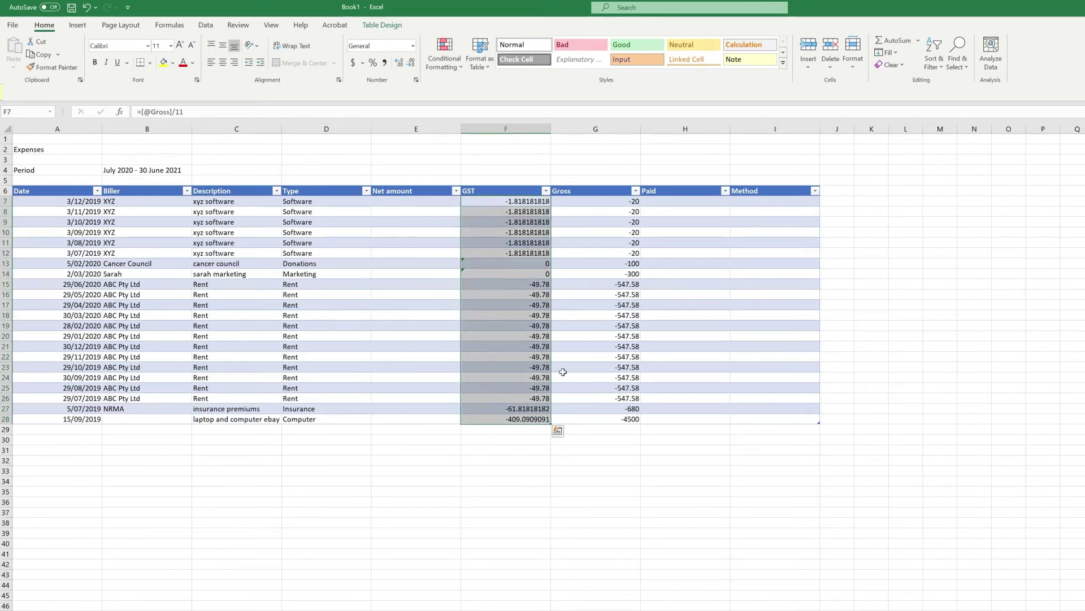
left_click(385, 63)
left_click(437, 201)
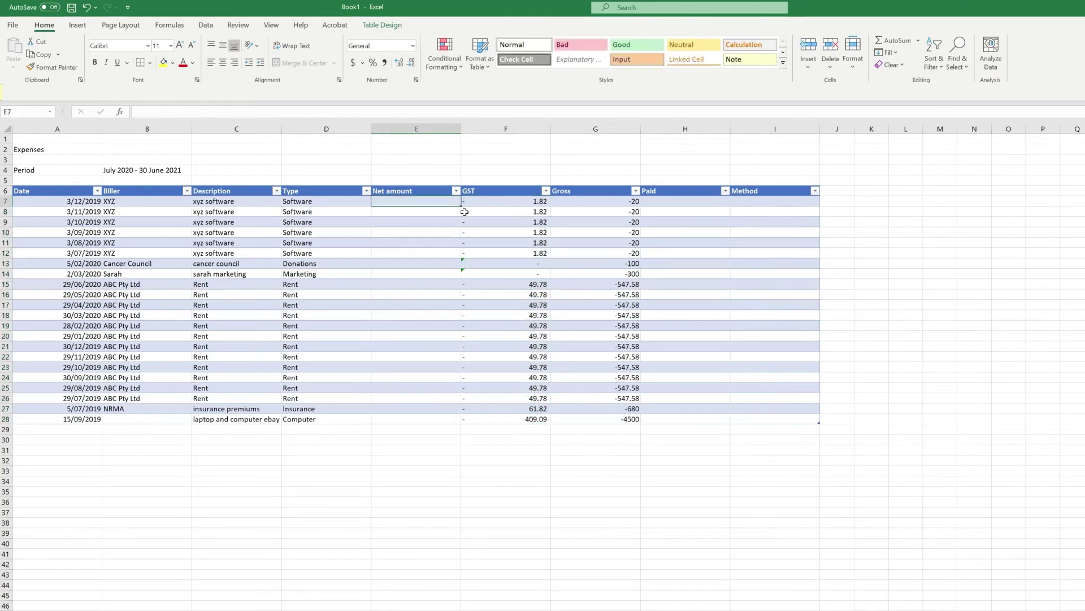
type("=")
key("Right")
key("Right")
type("-")
key("Left")
key("Right")
key("Right")
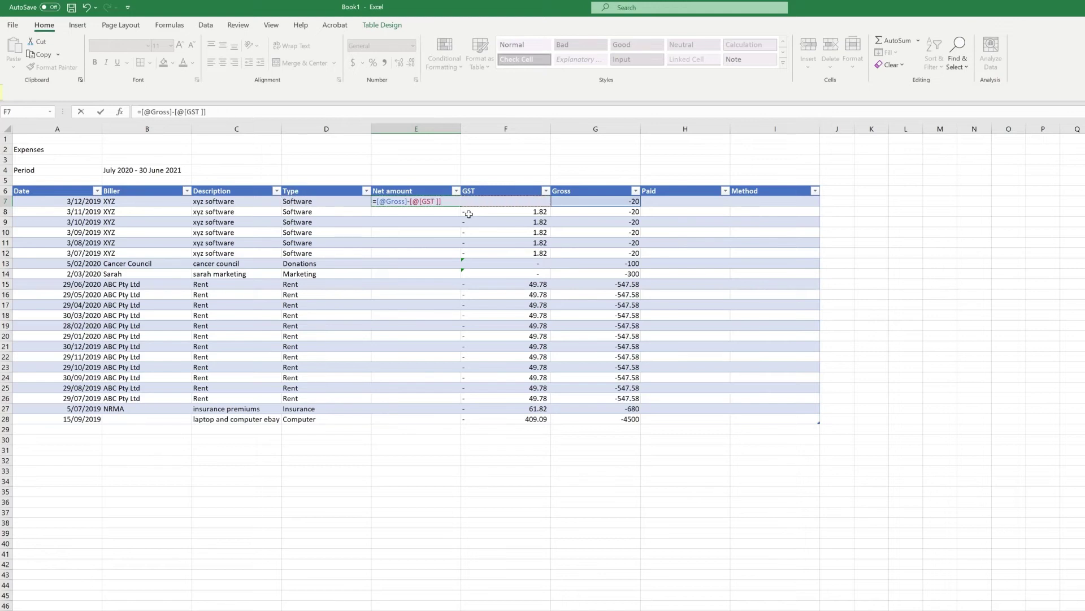
key("Return")
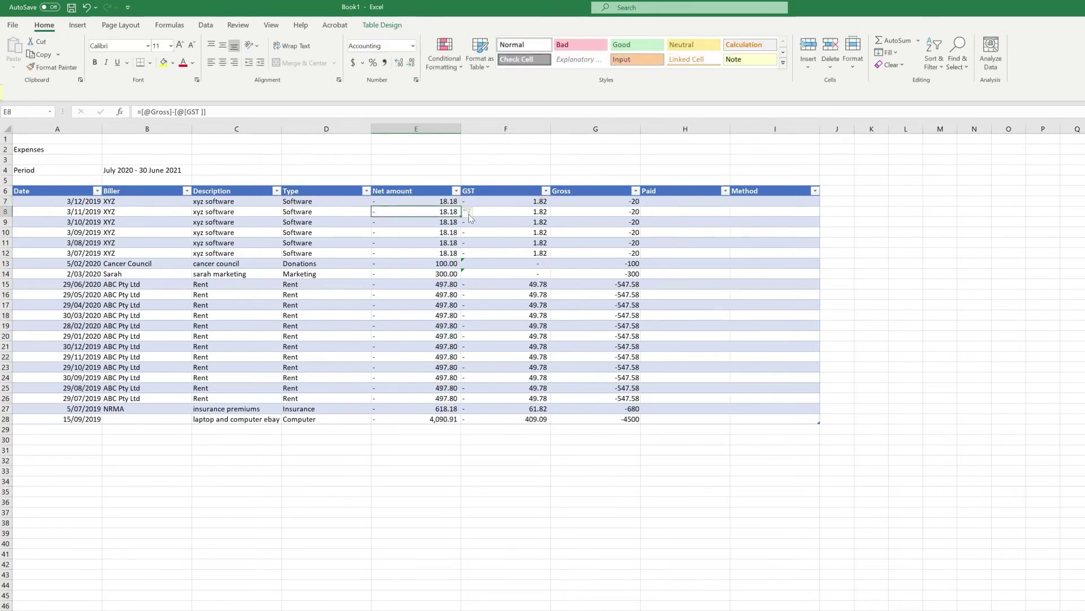
left_click(441, 199)
left_click_drag(442, 199, 630, 421)
left_click(620, 499)
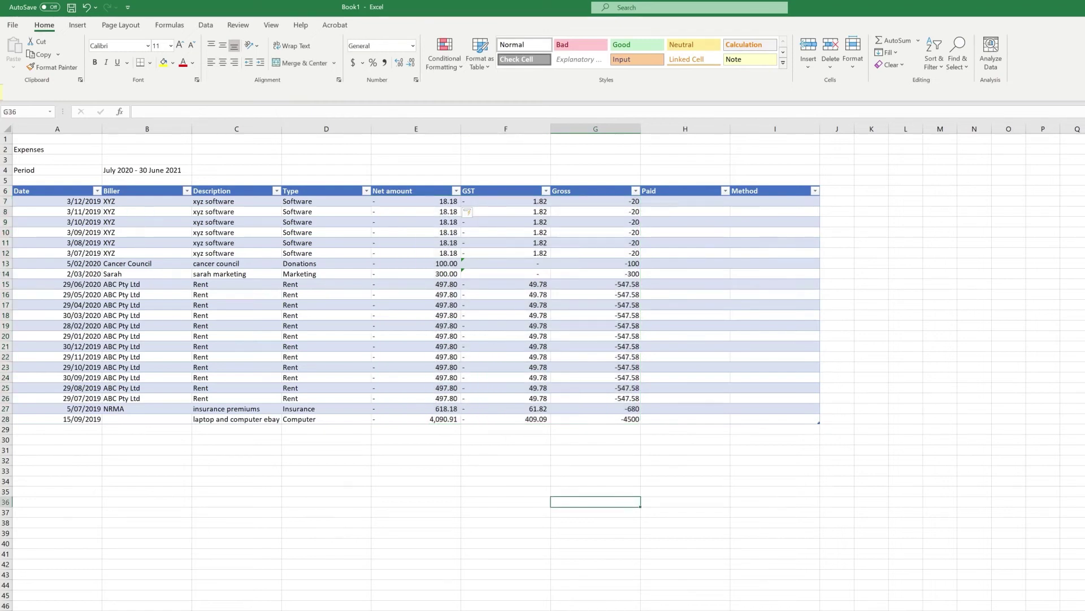
- Switch to the Income sheet and delete the payback transfer row and the two Contribution rows
left_click(456, 609)
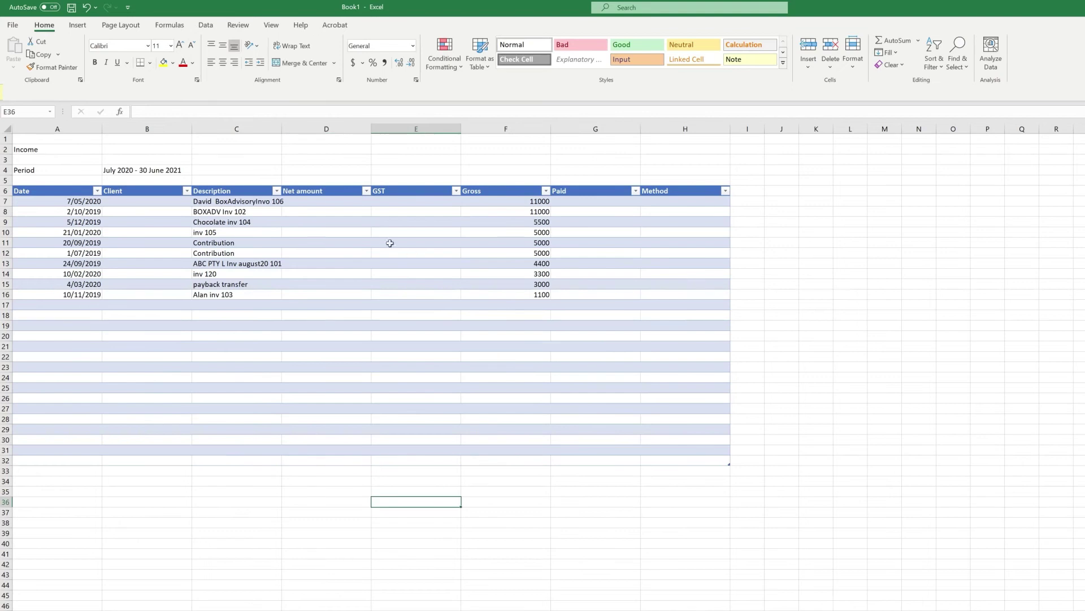
left_click(469, 223)
left_click(444, 211)
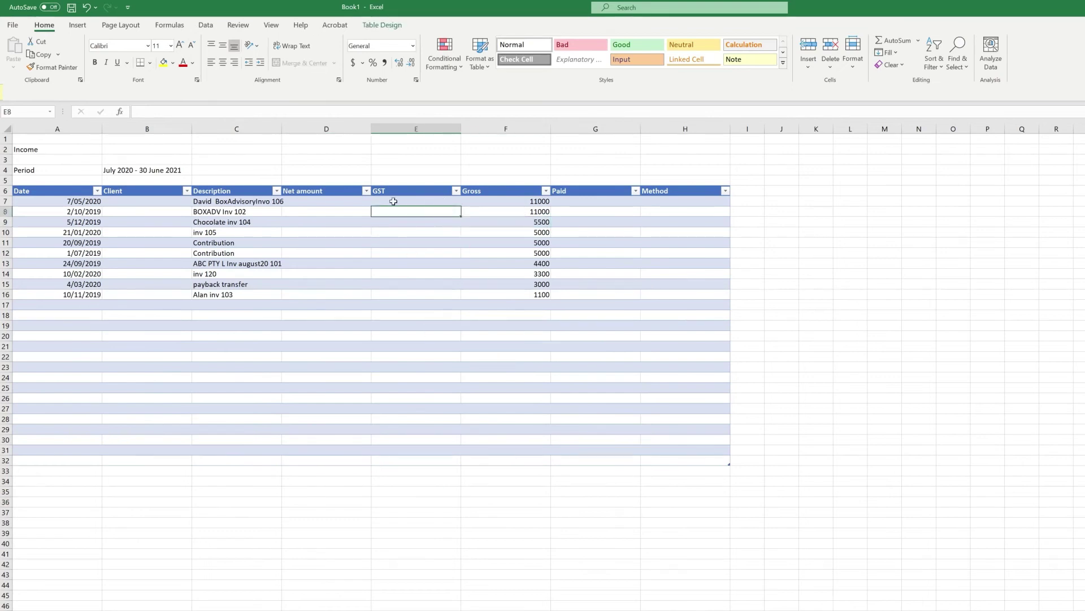
left_click_drag(54, 310, 564, 334)
left_click(522, 358)
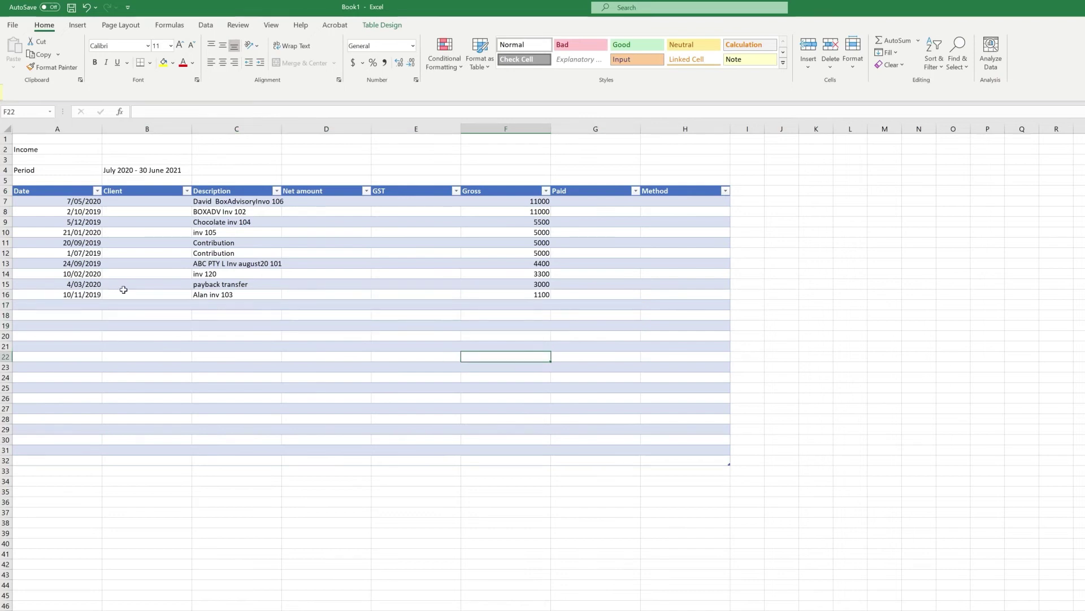
left_click(119, 287)
right_click(8, 285)
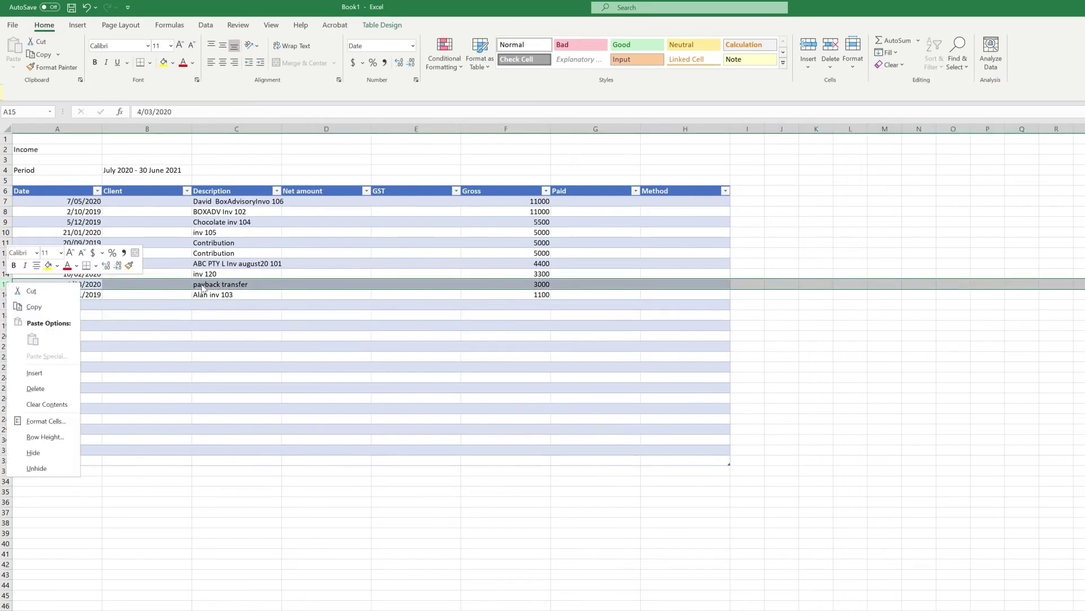
key("d")
left_click(310, 293)
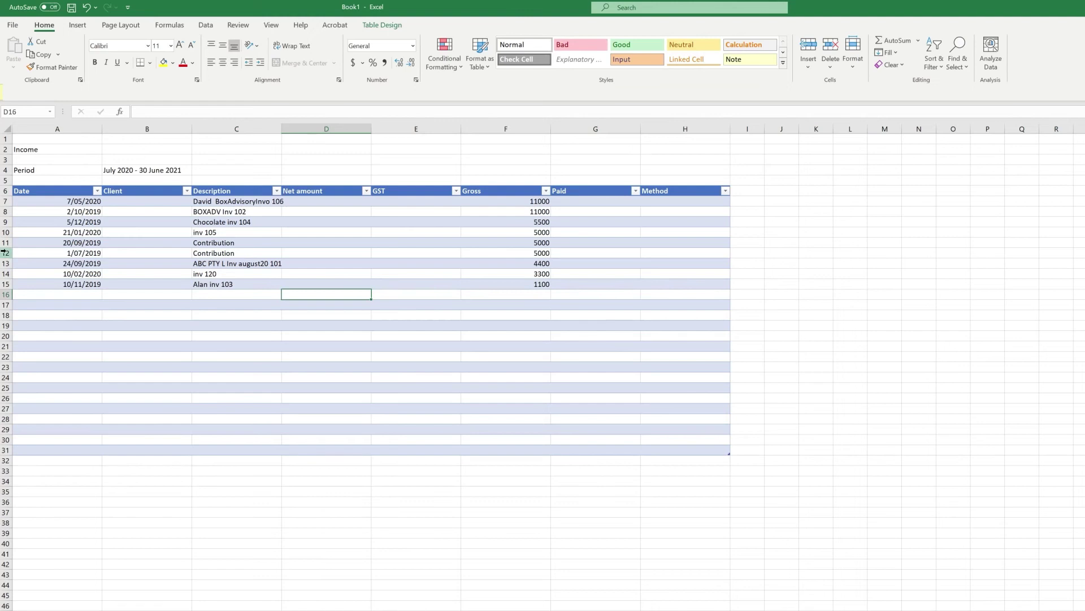
left_click_drag(4, 253, 4, 242)
right_click(4, 242)
key("d")
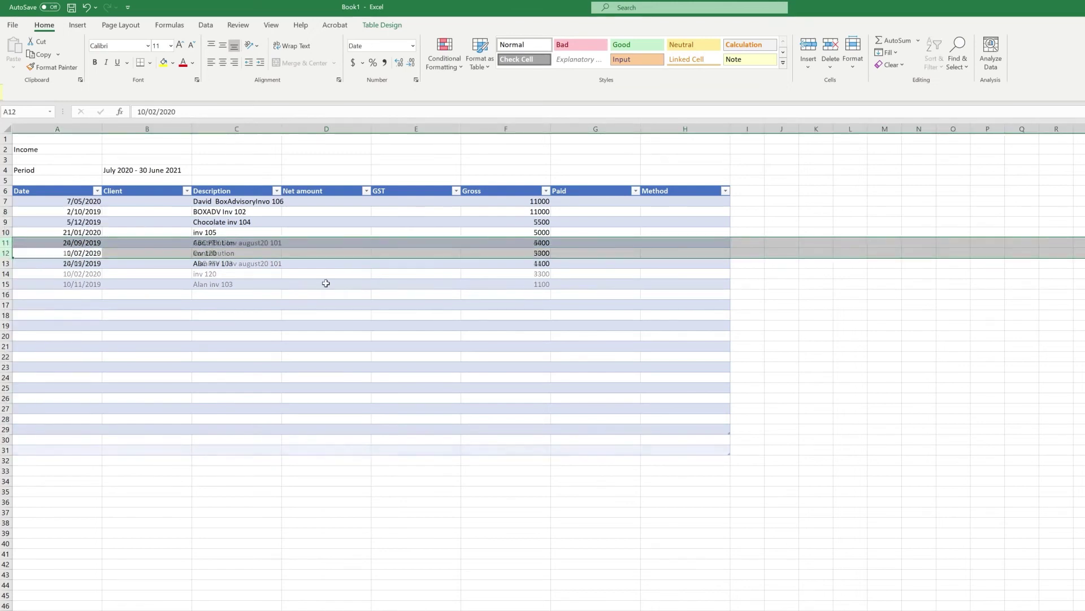
left_click_drag(235, 269, 226, 199)
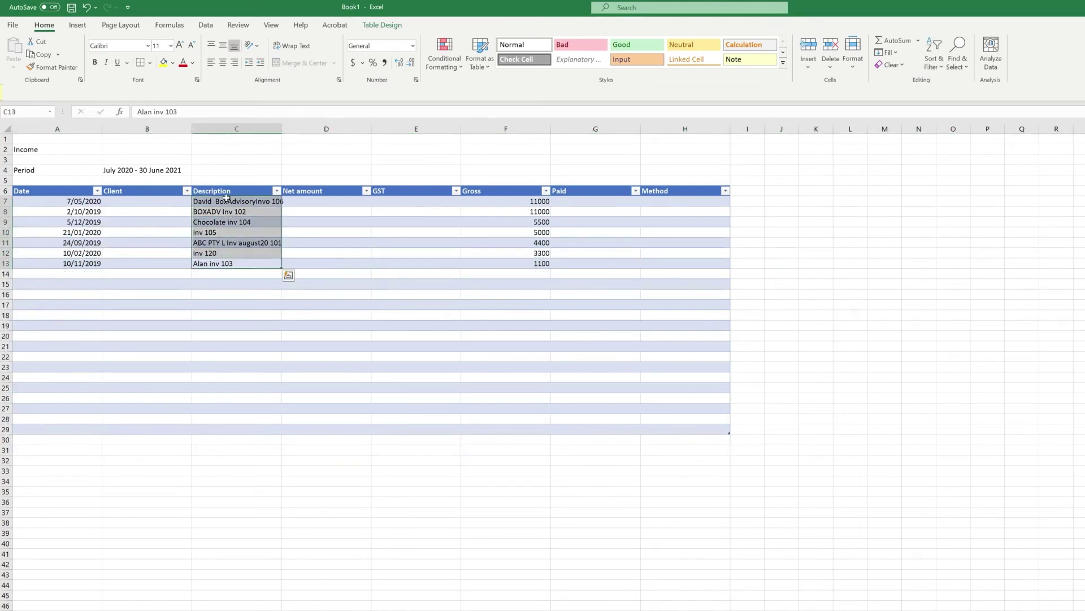
left_click(139, 200)
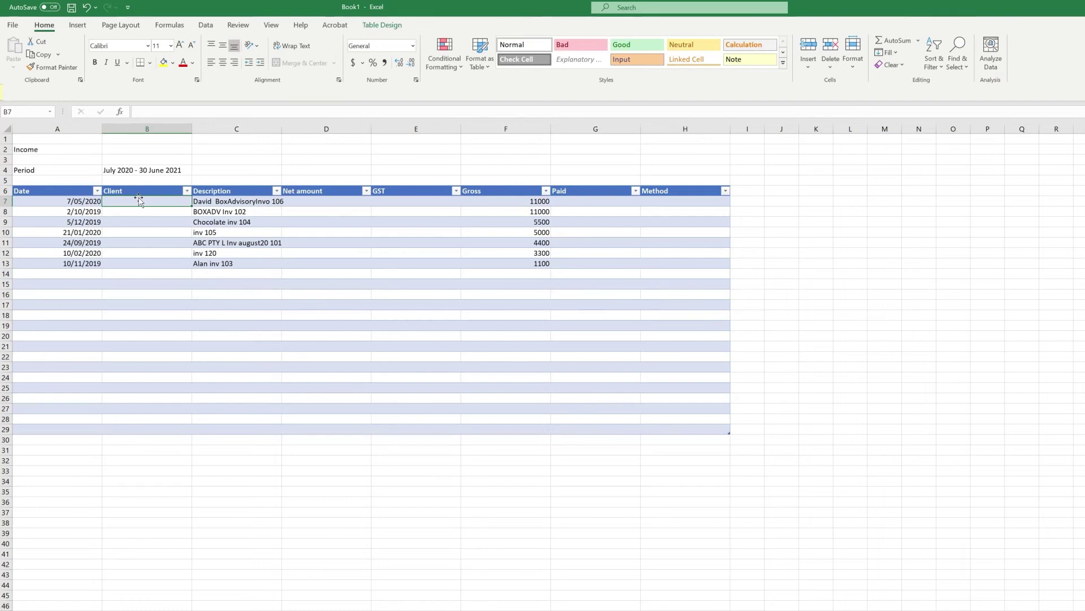
left_click_drag(141, 202, 143, 262)
left_click(428, 206)
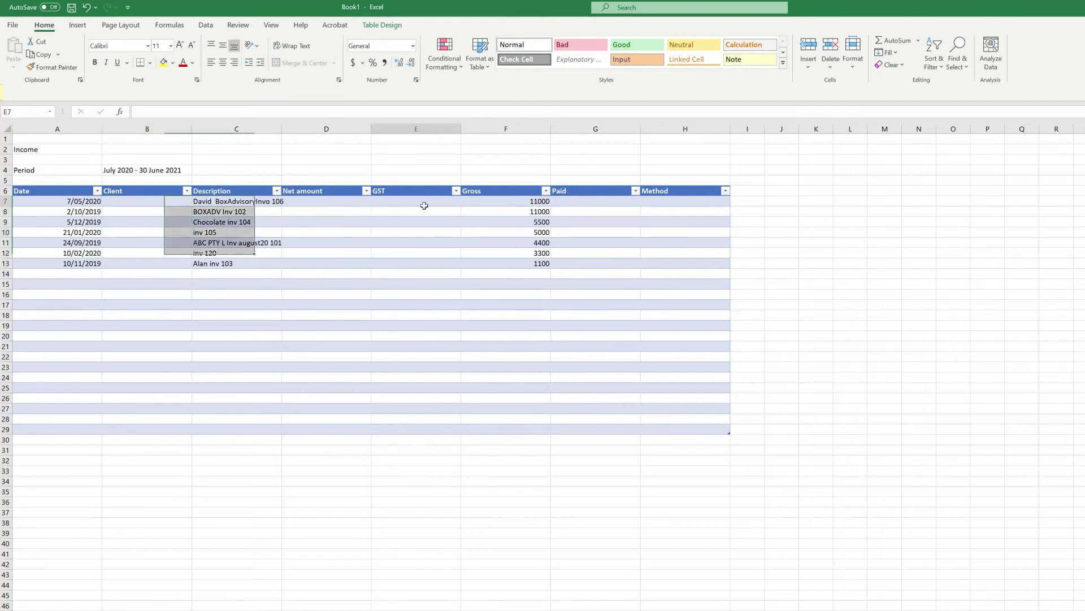
type("=")
left_click(506, 201)
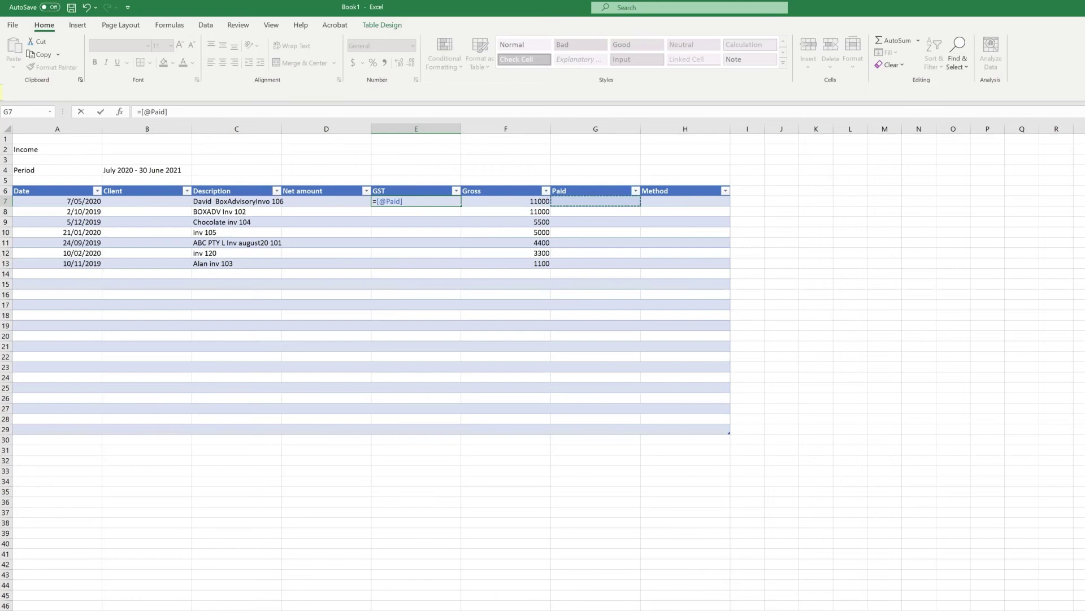
type("//")
type("11")
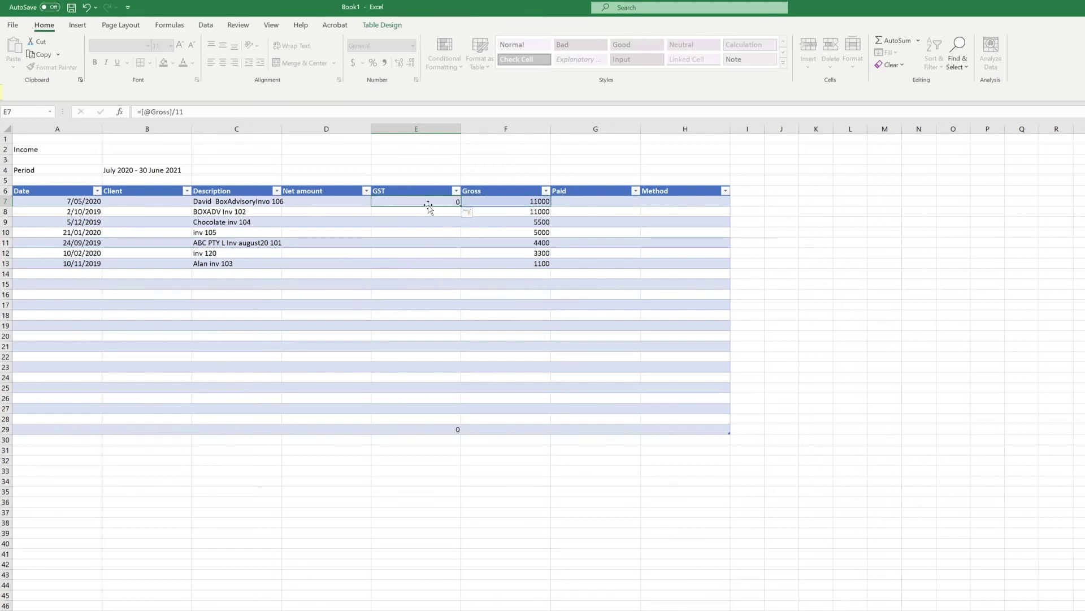
key("Return")
- Fill the Income Net amount column by entering a formula in D7 that subtracts GST from Gross
key("Up")
key("Left")
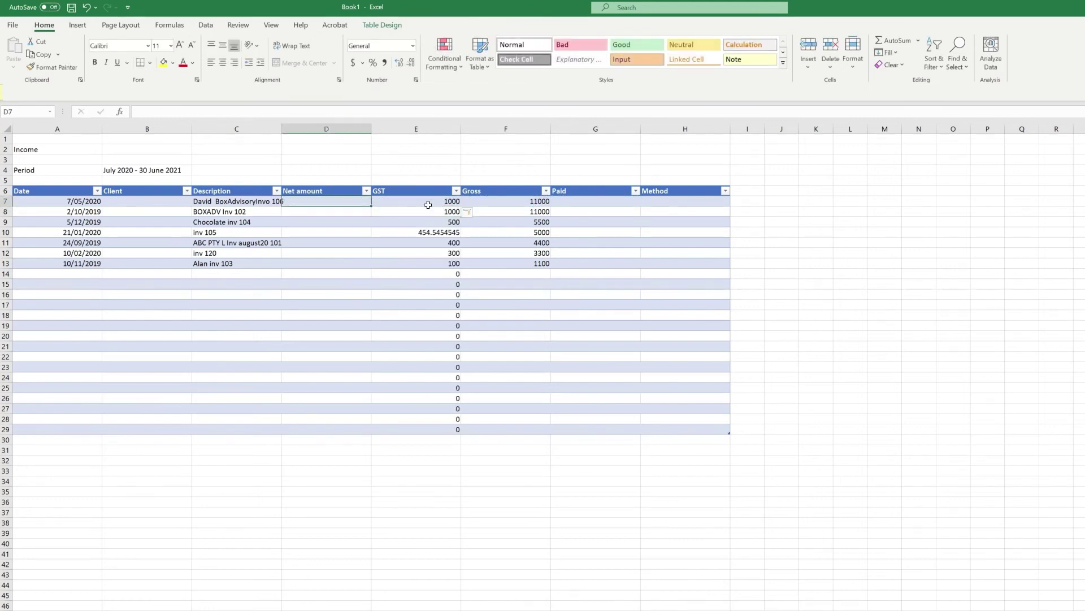
type("=")
left_click(540, 201)
type("-")
left_click(447, 202)
key("Return")
left_click(569, 326)
left_click(431, 326)
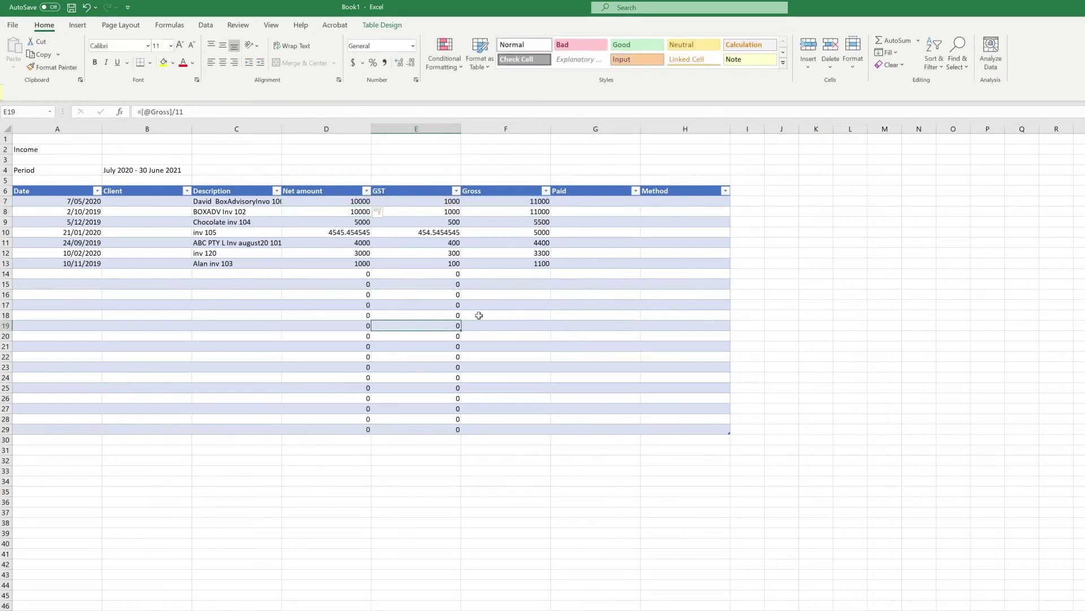
left_click(488, 478)
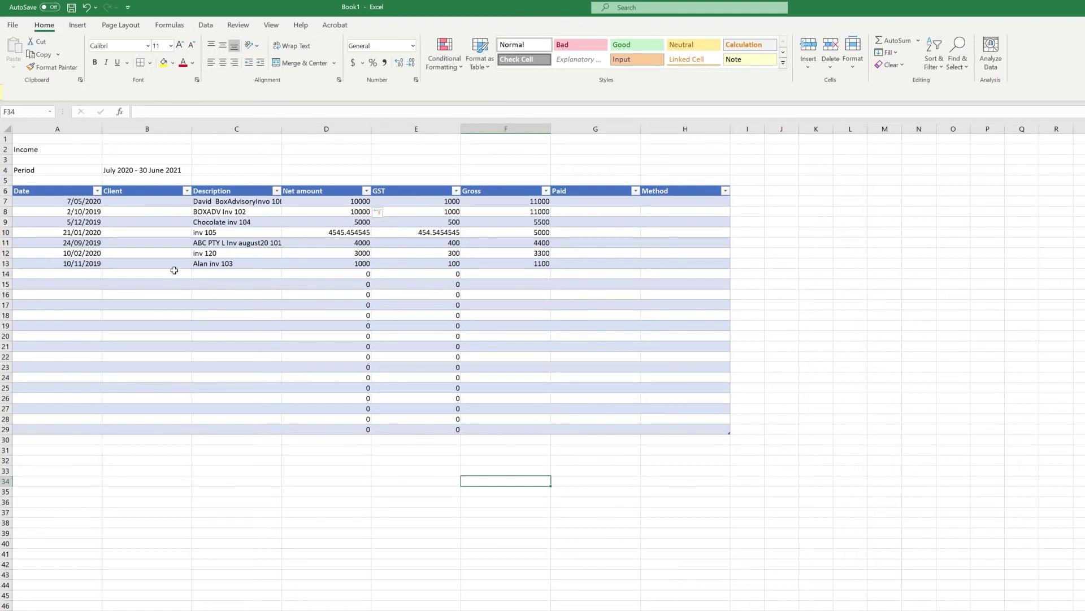
- Sort the Income table by Date from oldest to newest
left_click(472, 364)
left_click(431, 545)
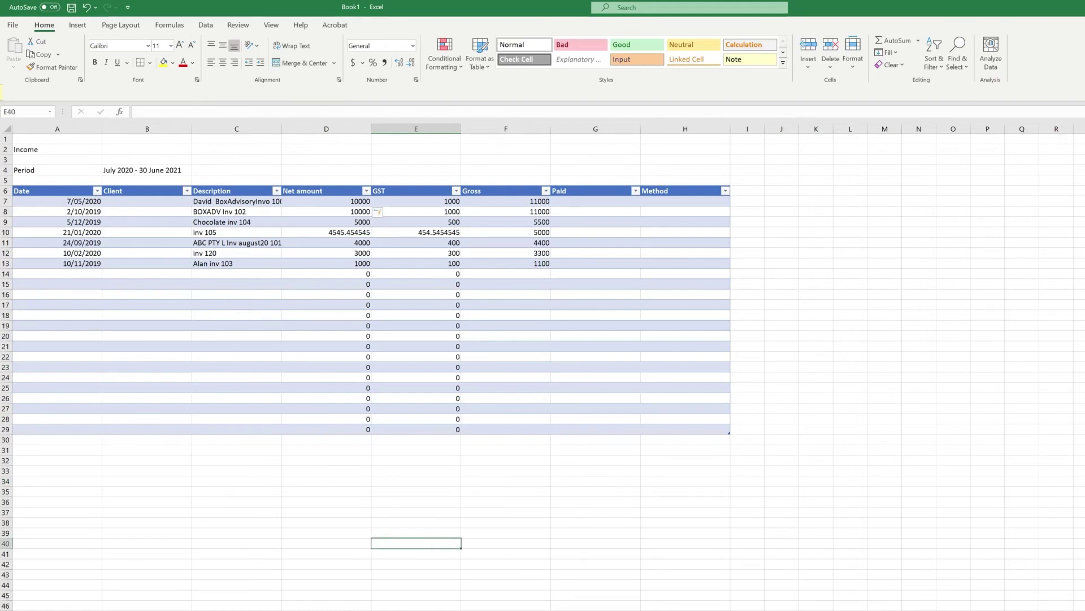
left_click(338, 531)
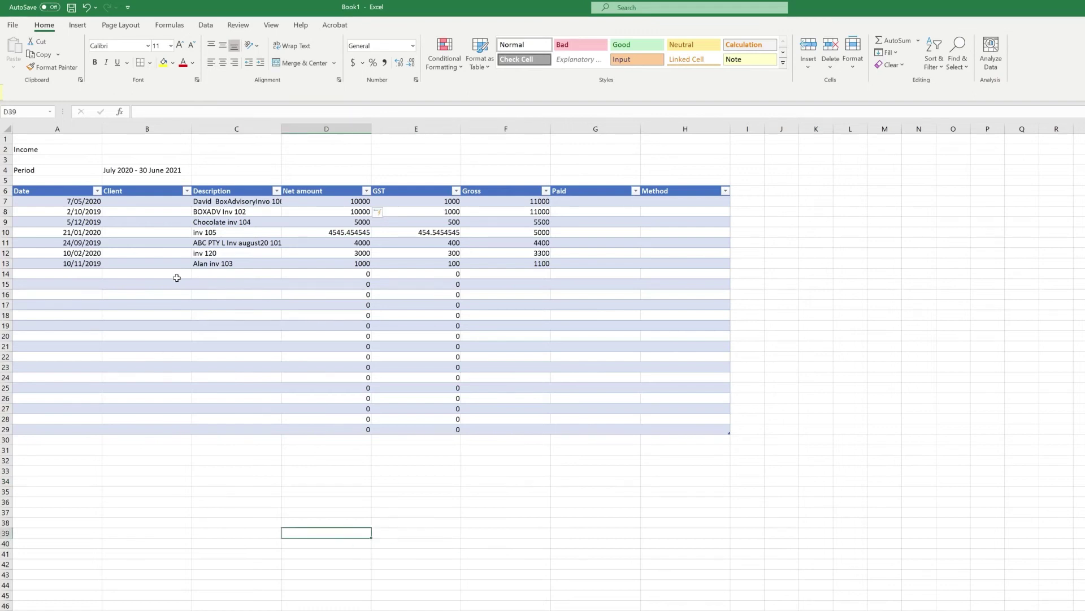
left_click(97, 191)
left_click(89, 210)
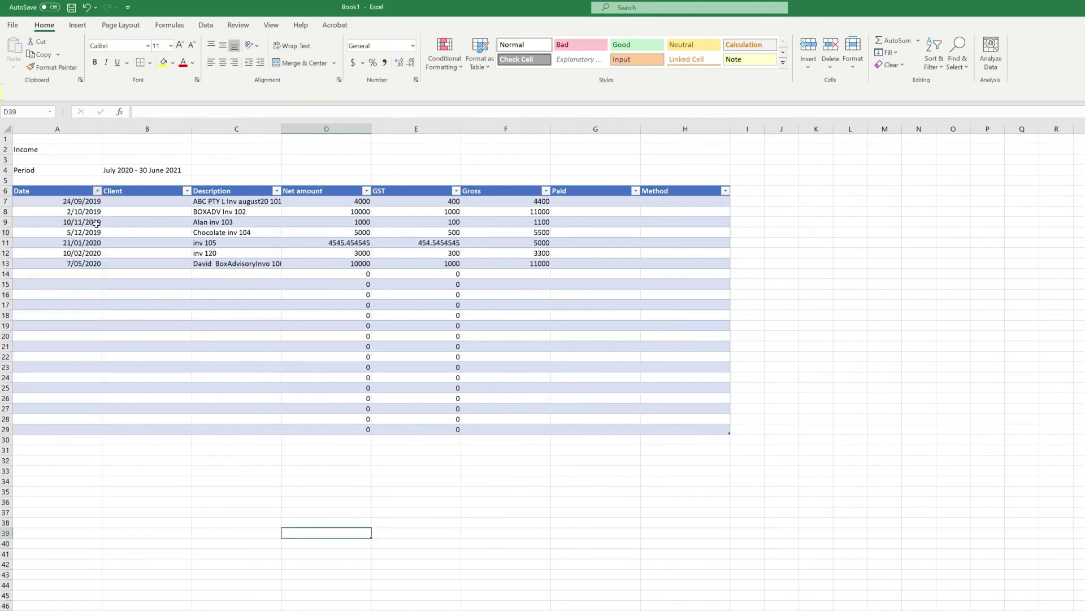
left_click(375, 531)
- Switch to the Expenses sheet and sort its table by Date from oldest to newest
key("ctrl+Page_Down")
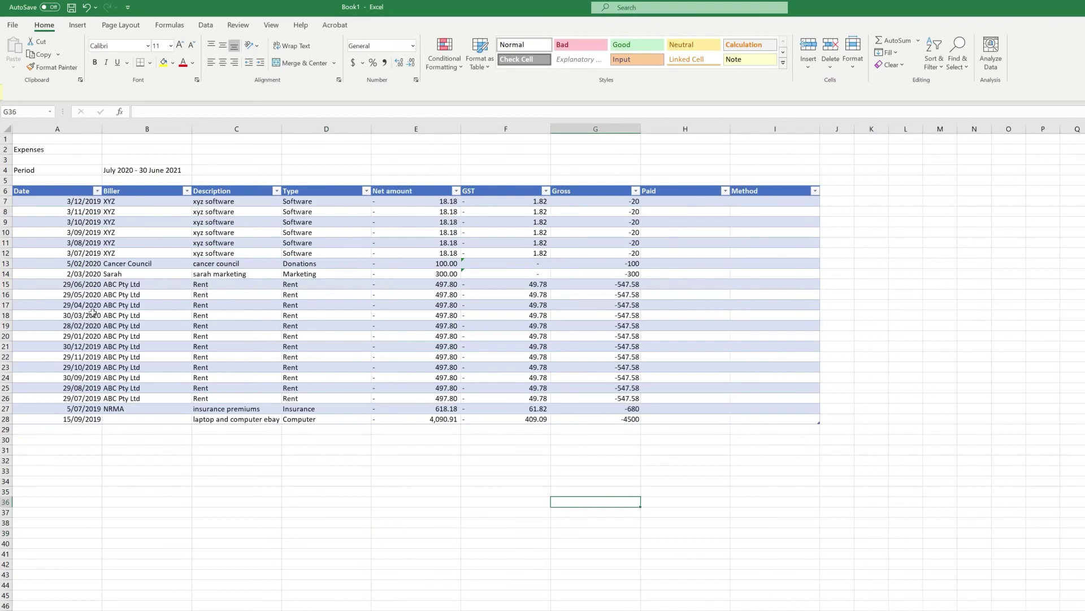
left_click(102, 191)
left_click(97, 191)
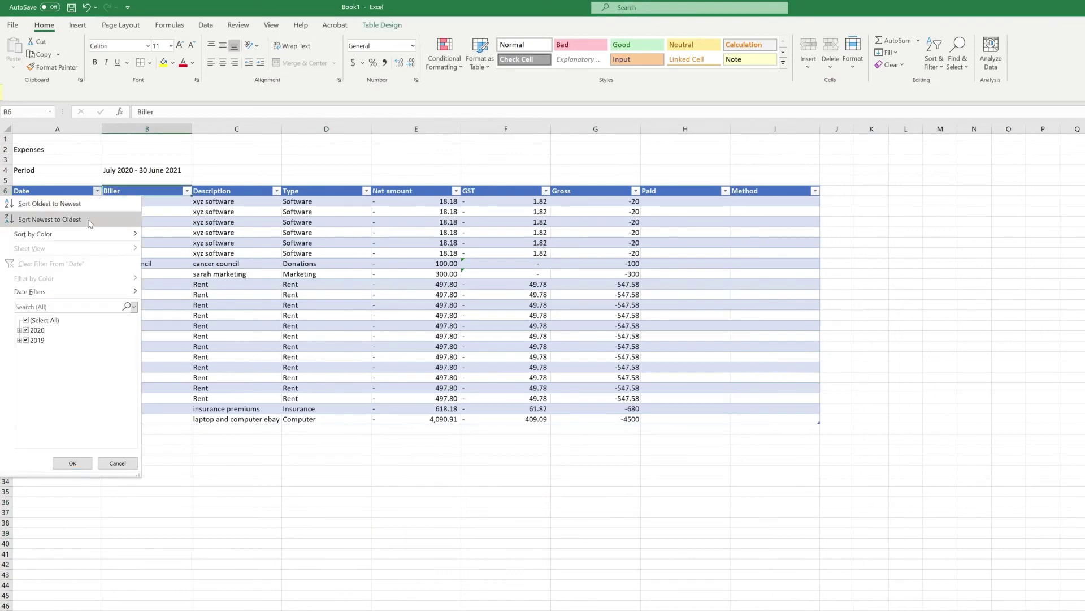
left_click(55, 205)
left_click(260, 463)
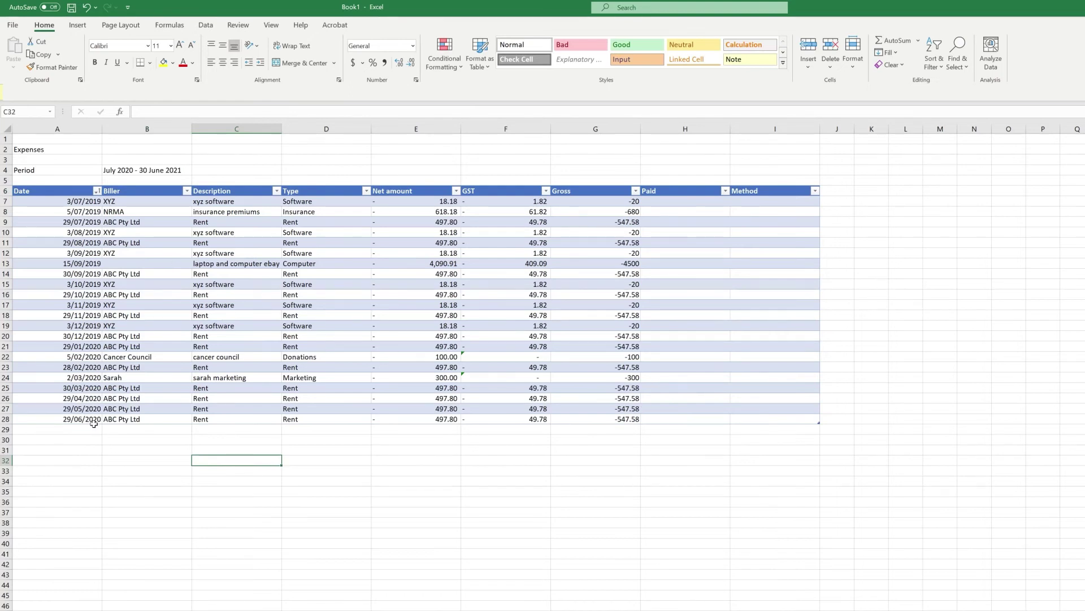
left_click_drag(93, 419, 768, 403)
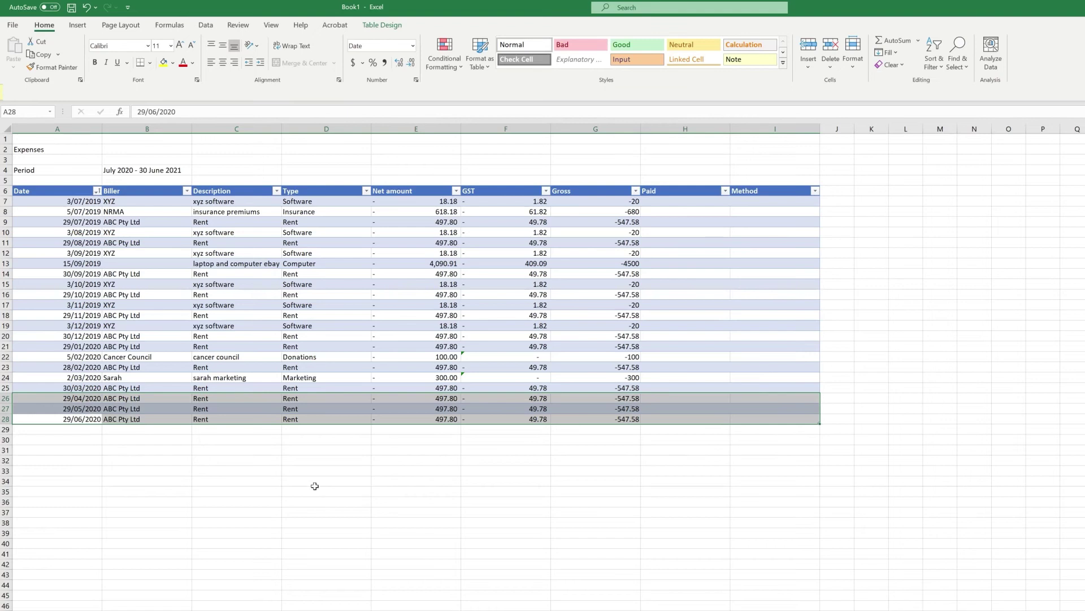
mouse_move(835, 445)
left_click(875, 419)
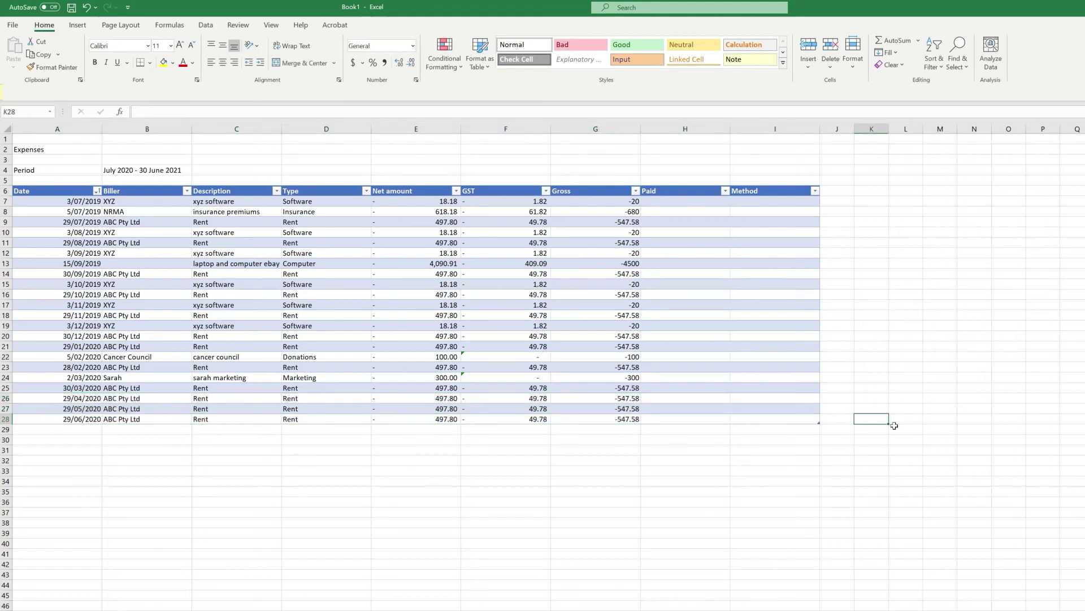
type("=")
key("Left")
key("Left")
key("Left")
key("Left")
type("+")
key("Left")
key("Up")
key("Left")
key("Left")
key("Left")
type("+")
key("Up")
key("Left")
key("Left")
key("Left")
key("Left")
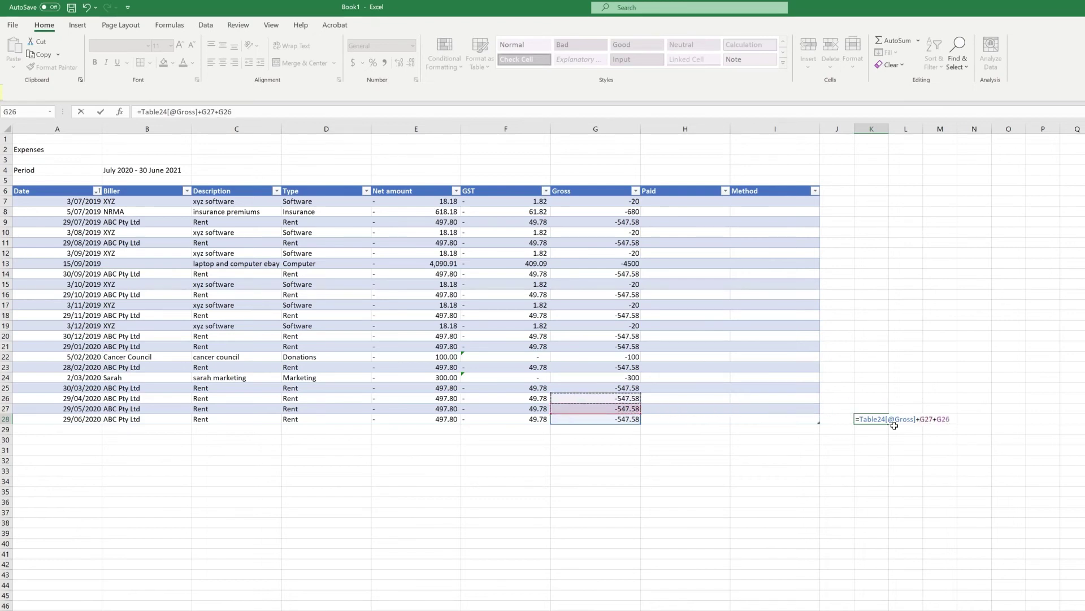
key("Tab")
- Total the April to June 2020 GST on expenses in L28 with the formula =Table24[@[GST ]]+F27+F26
type("=")
key("Left")
key("Left")
key("Left")
key("Left")
key("Left")
key("Left")
type("+")
key("Up")
key("Left")
key("Left")
key("Left")
key("Left")
key("Left")
key("Left")
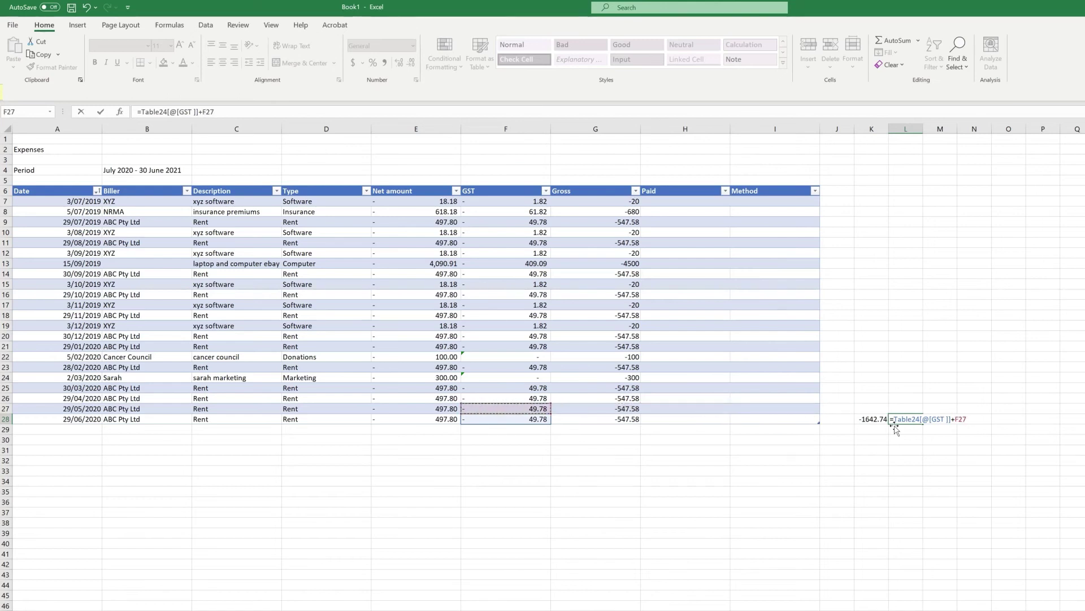
type("+")
key("Left")
key("Left")
key("Left")
key("Left")
key("Left")
key("Up")
key("Left")
key("Left")
key("Right")
key("Up")
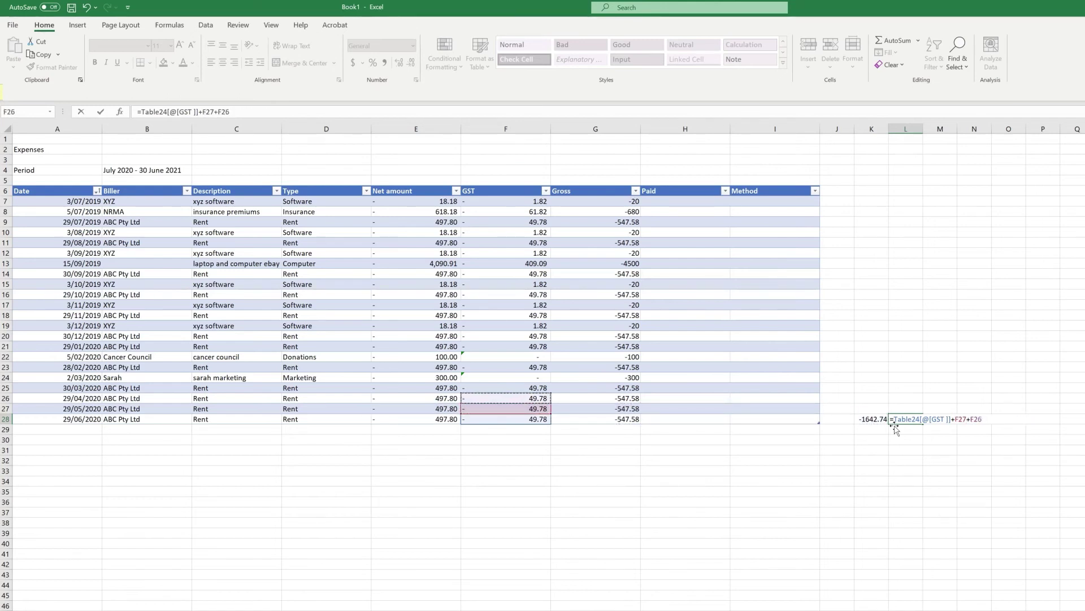
key("Return")
- Label the GST total by entering 1B in L27 and GST purchases in L26
left_click(907, 415)
left_click(908, 406)
type("1")
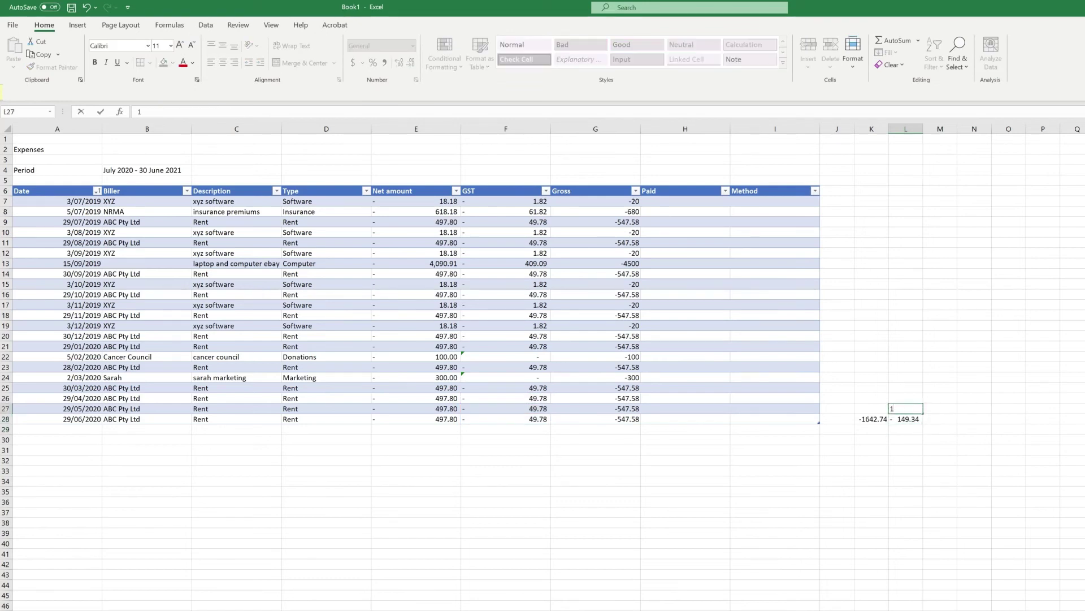
type("B")
left_click(905, 399)
type("GS")
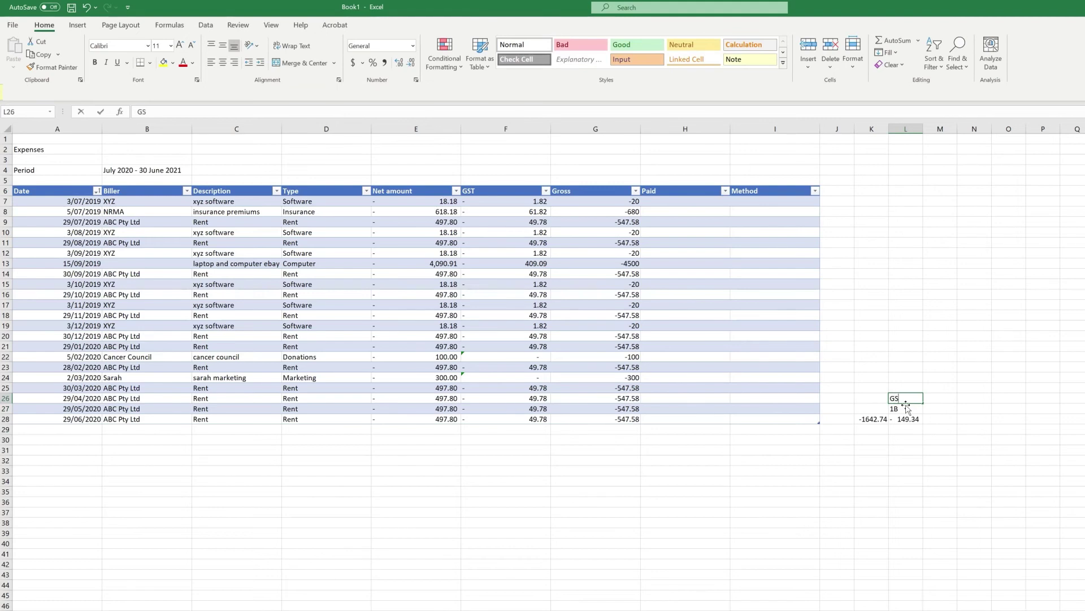
type("T pu")
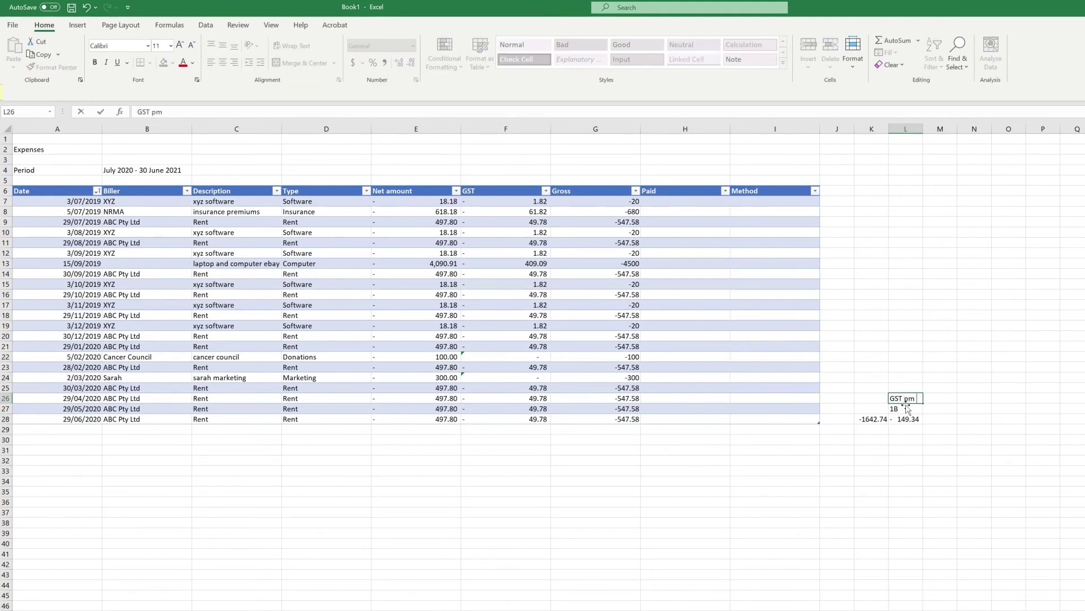
type("rchases")
key("Return")
- Label the gross total with G11 in K27 and Purchases in K26, and widen column K
key("Left")
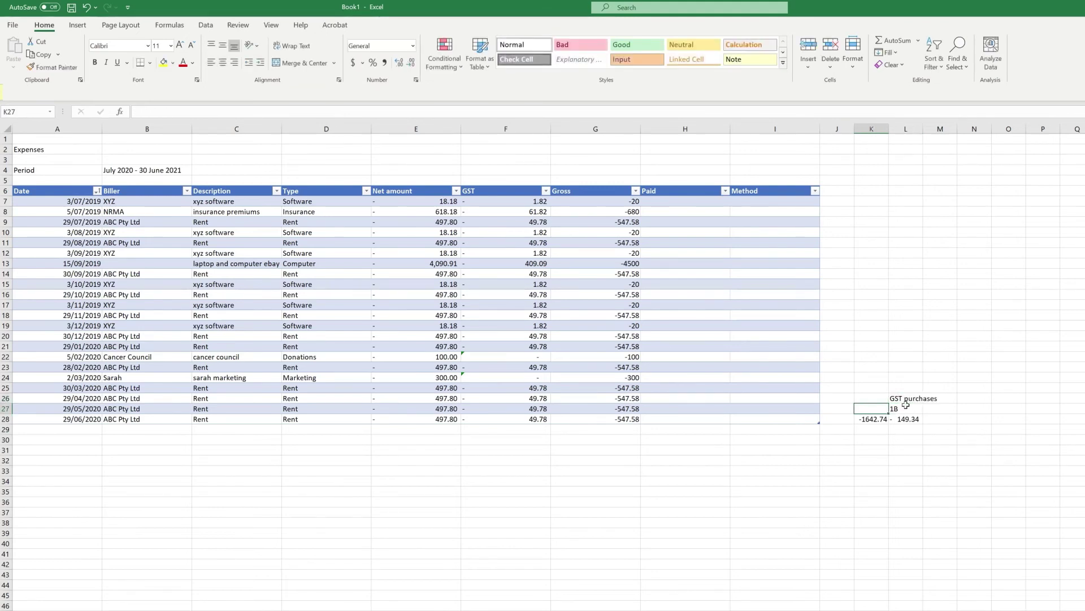
type("G11")
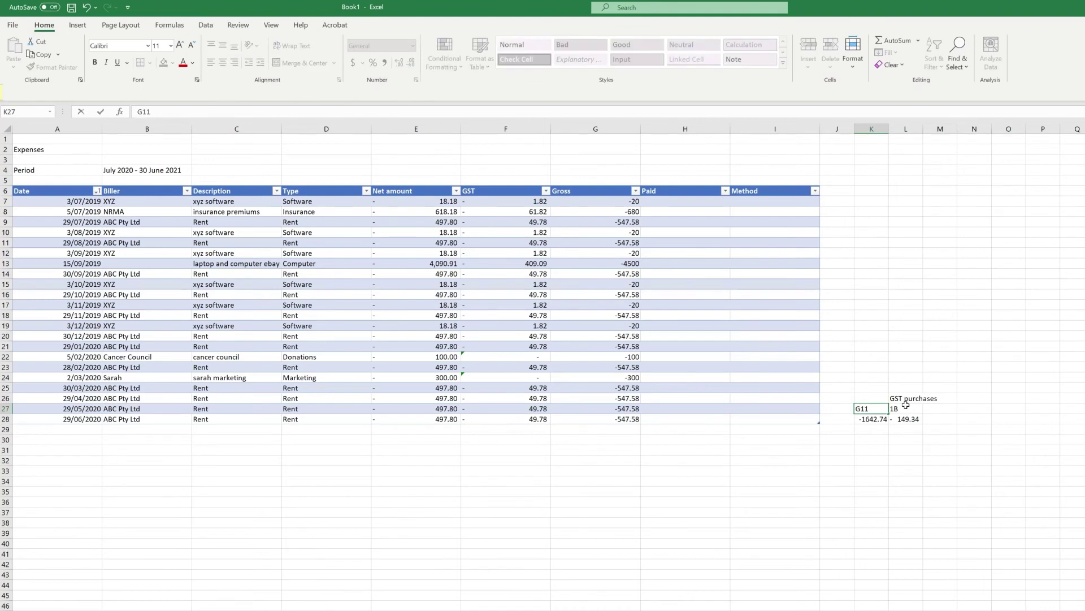
key("Up")
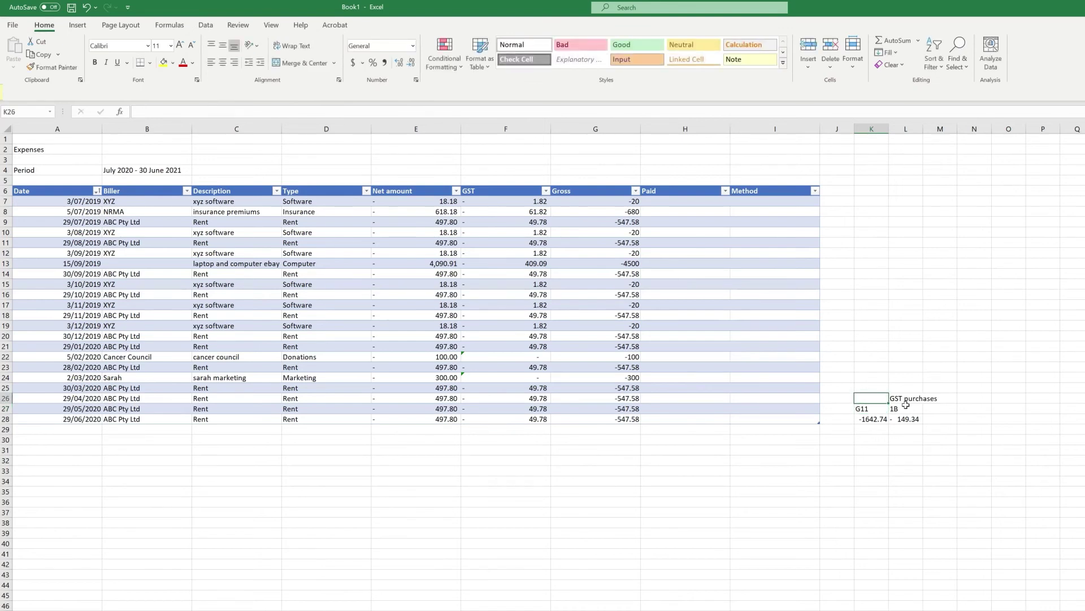
type("(")
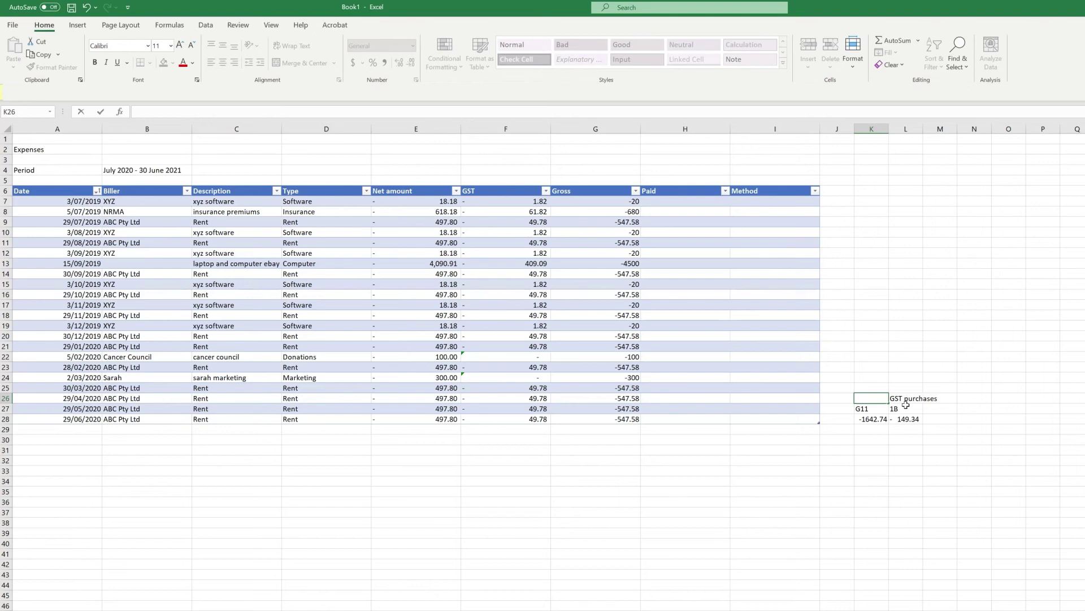
type("urchases")
key("Return")
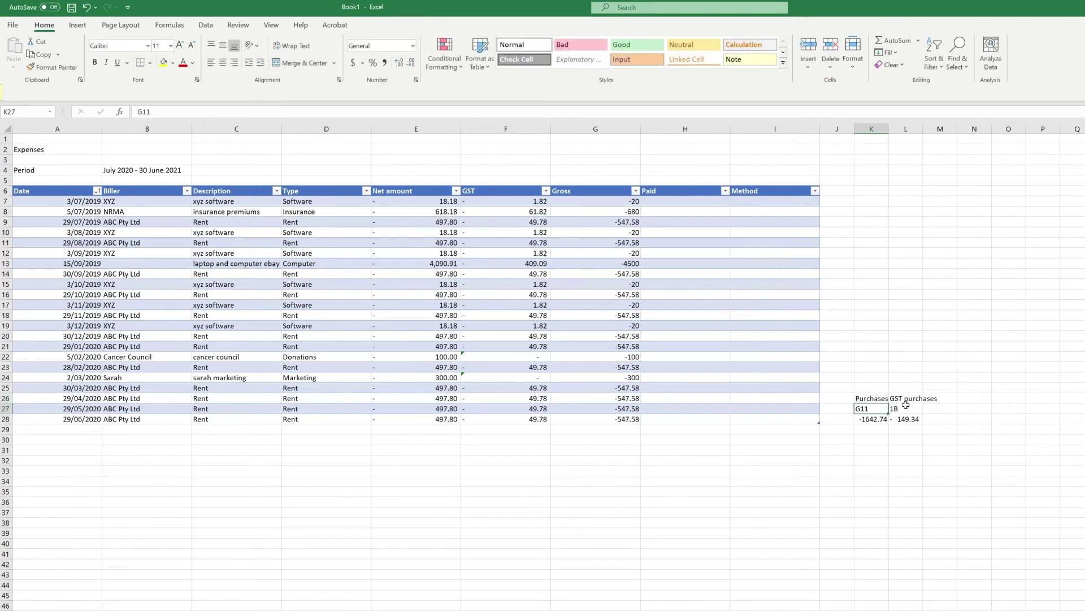
left_click_drag(889, 129, 908, 129)
left_click_drag(891, 399, 930, 419)
- Switch to the Income sheet and enter the heading Total Sales in J12
key("ctrl+Page_Up")
left_click_drag(85, 265, 447, 264)
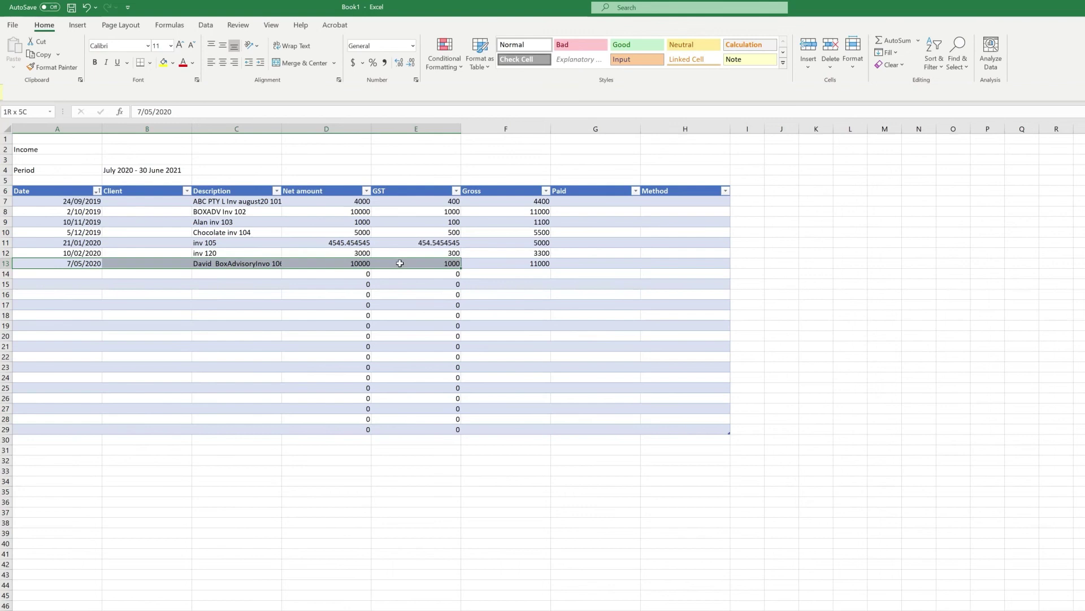
left_click_drag(537, 258, 540, 262)
left_click(772, 264)
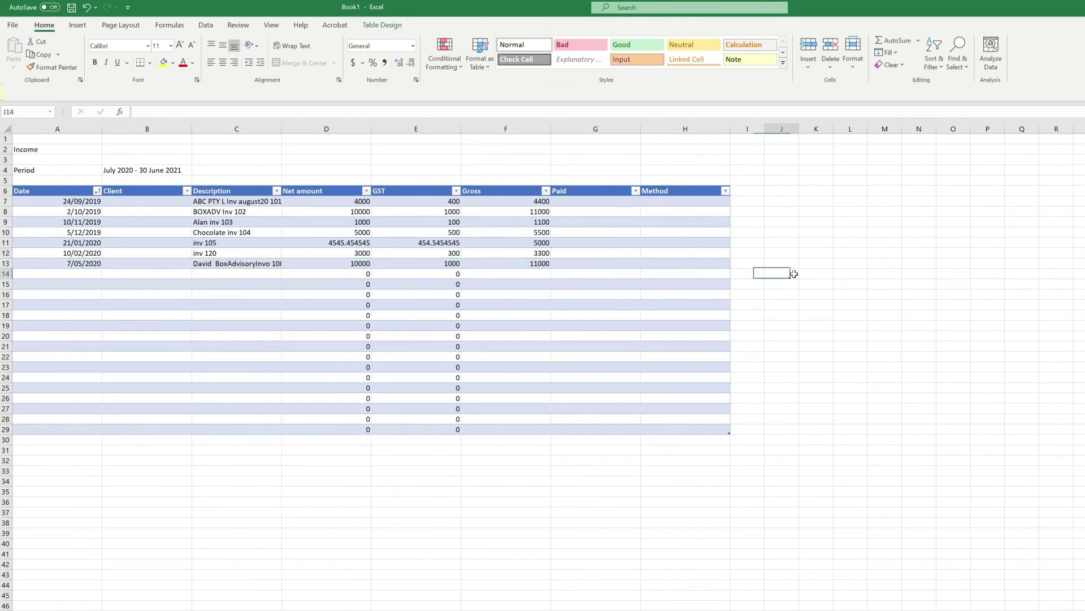
key("Up")
type("To")
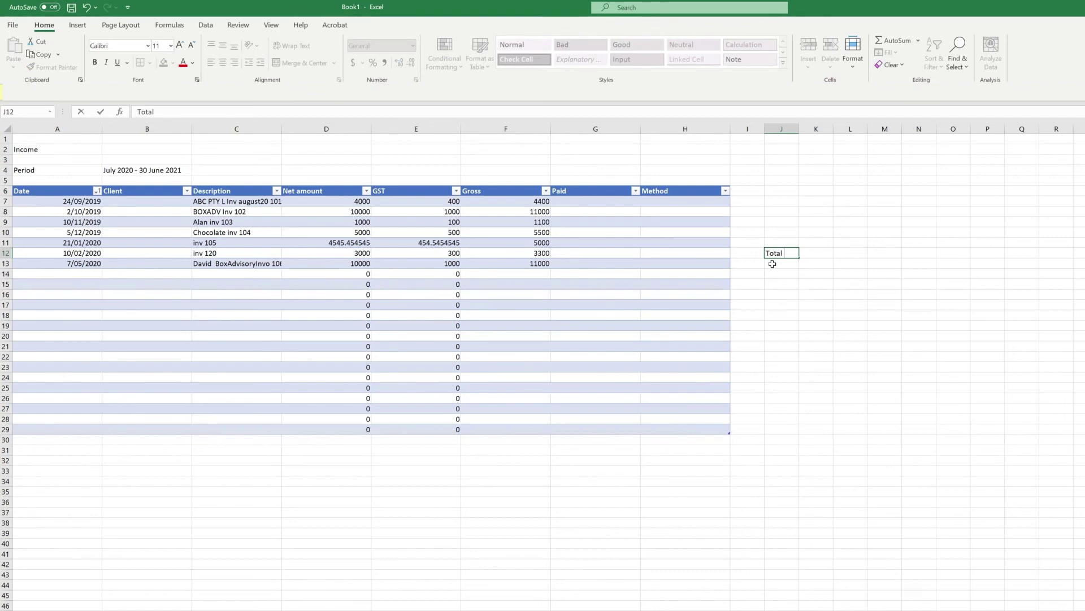
type("tal Sake")
key("BackSpace")
key("BackSpace")
type("les")
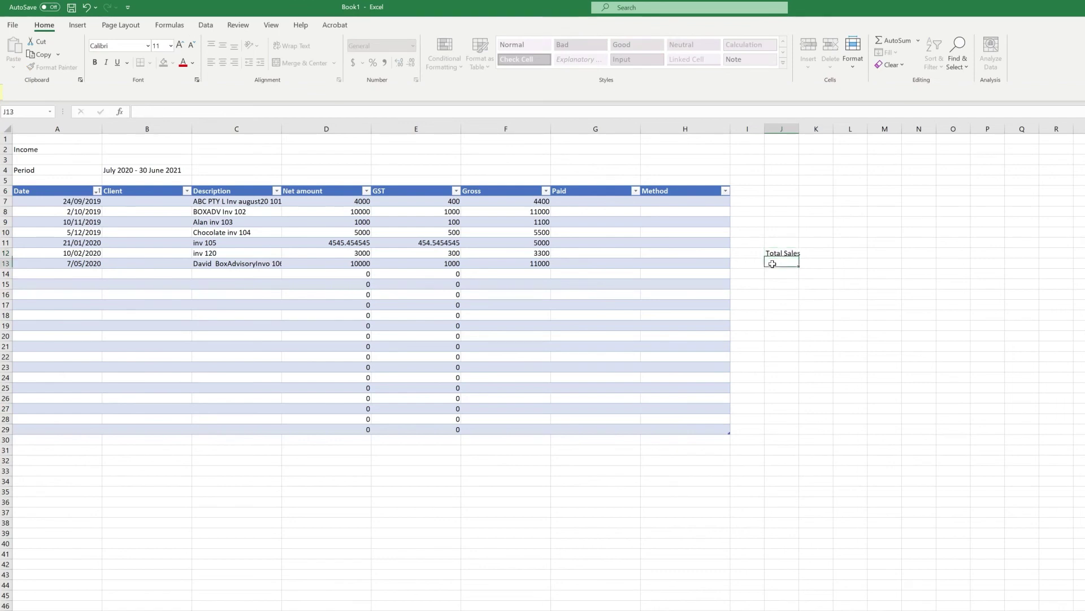
key("Return")
type("=")
key("Left")
key("Left")
key("Left")
key("Left")
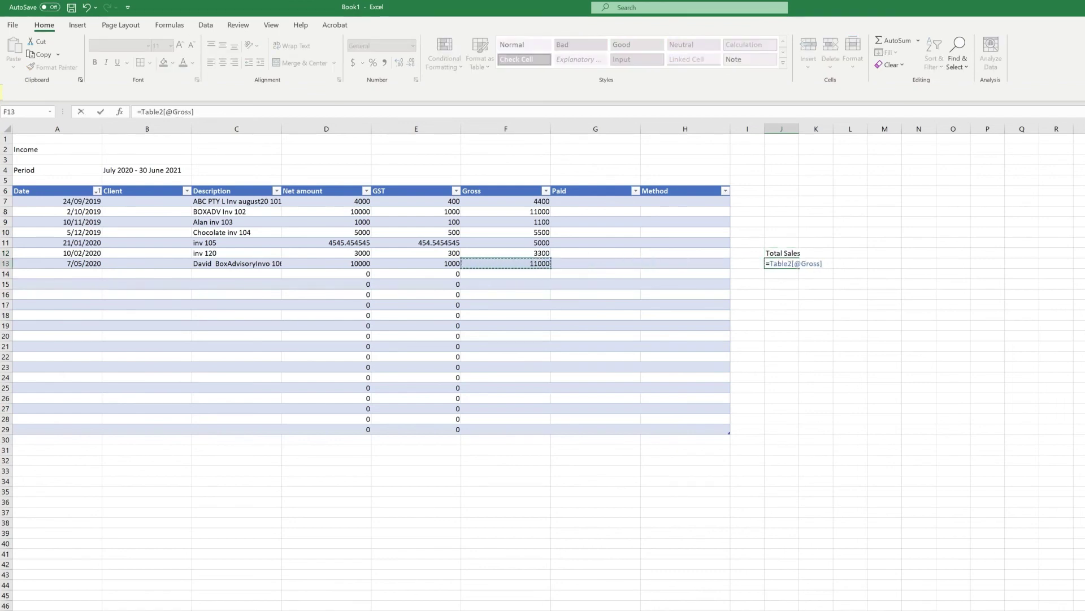
key("Tab")
- Enter a formula in K13 that references the GST amount of the 7/05/2020 sale
type("=")
key("Left")
key("Left")
key("Left")
key("Left")
key("Left")
key("Left")
key("Return")
key("Up")
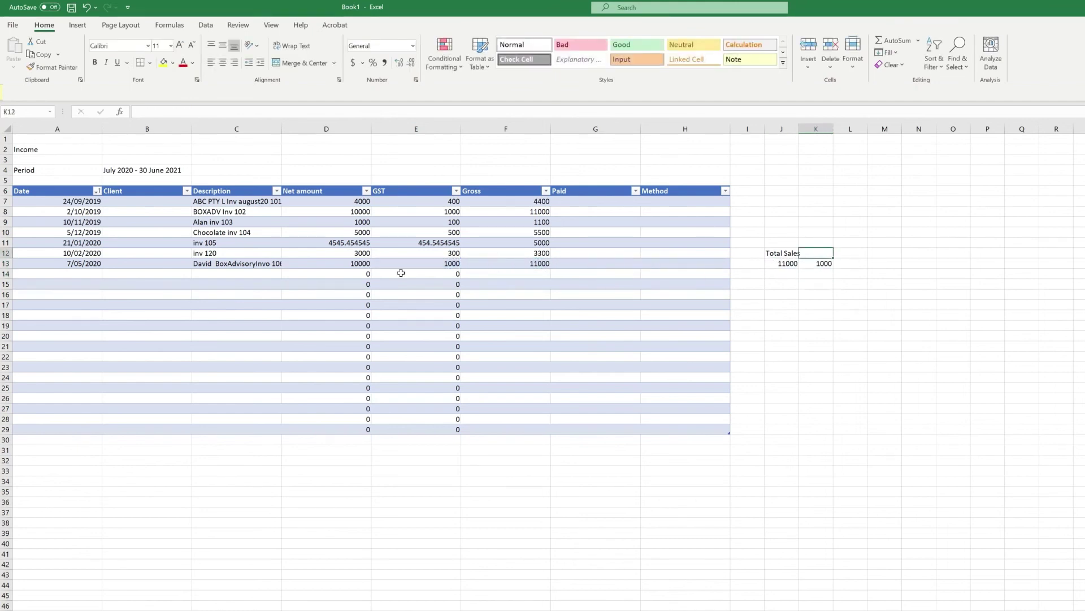
- Mark all seven income entries as paid by entering Y in G7 through G13
left_click(82, 263)
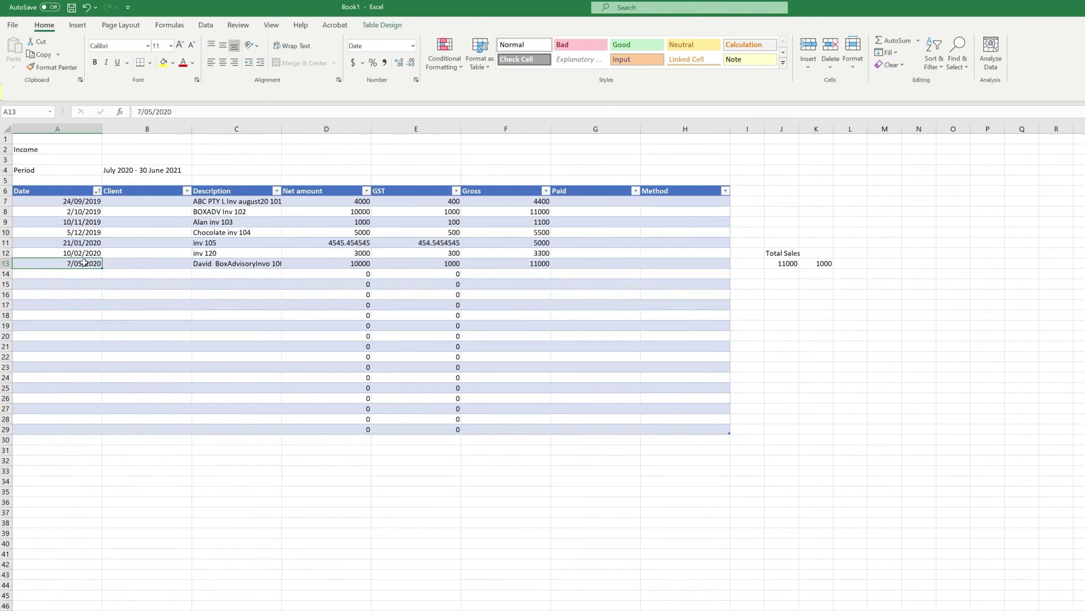
left_click_drag(613, 201, 685, 261)
left_click(603, 264)
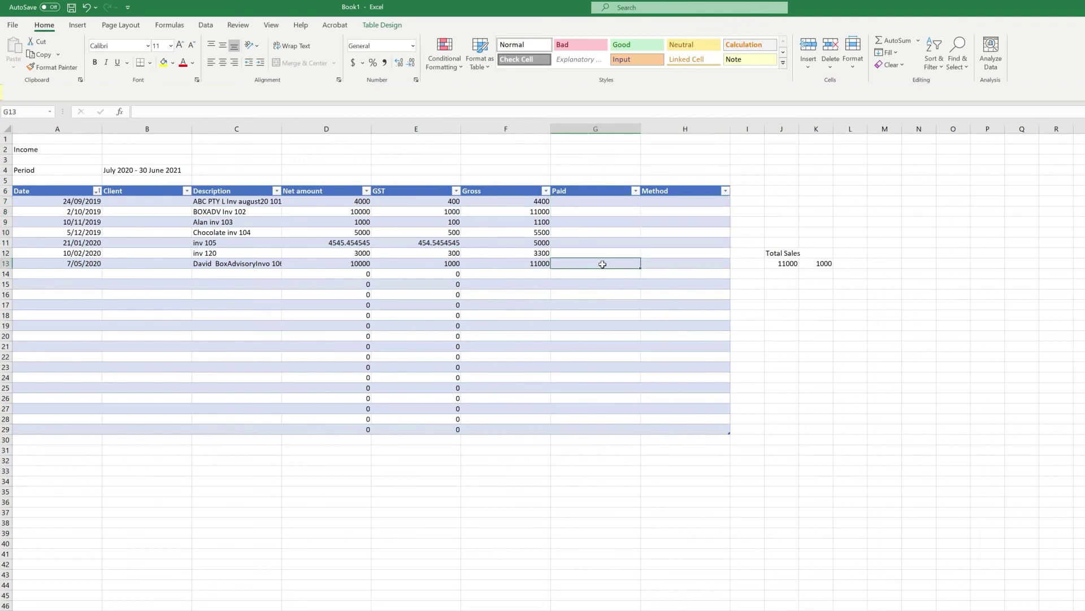
type("Y")
key("Up")
type("Y")
key("Up")
type("Y")
key("Up")
type("Y")
key("Up")
type("Y")
key("Up")
type("Y")
key("Up")
type("Y")
- Enter Business Bank as the payment method in H7 and copy it down to H13
key("Right")
type("Business Bank")
key("Return")
key("Up")
key("ctrl+c")
key("shift+Down")
key("shift+Down")
key("shift+Down")
key("shift+Down")
key("shift+Down")
key("shift+Down")
key("ctrl+v")
- Label the sales figures with G1 in J14 and 1A in K14
left_click(850, 287)
left_click_drag(786, 252, 810, 257)
left_click(885, 274)
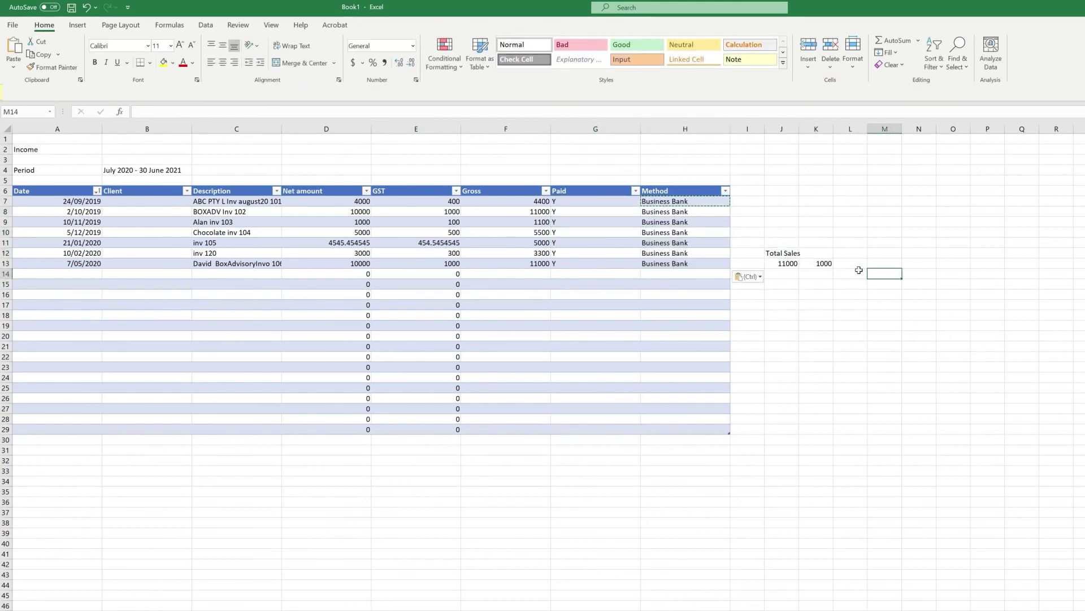
left_click(782, 273)
type("1")
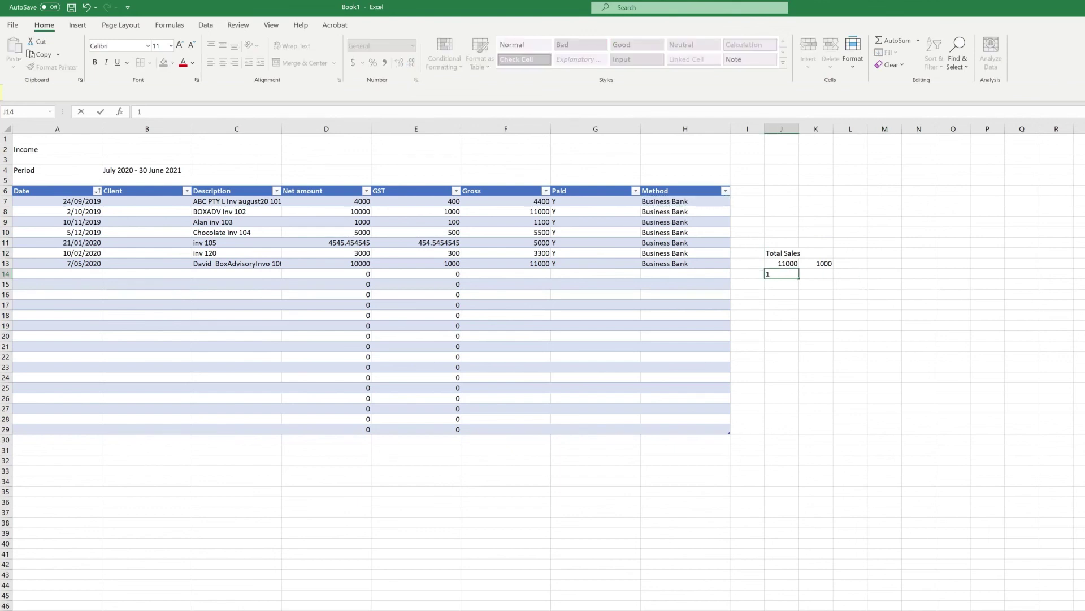
key("Escape")
key("Tab")
type("1")
key("Return")
left_click(693, 487)
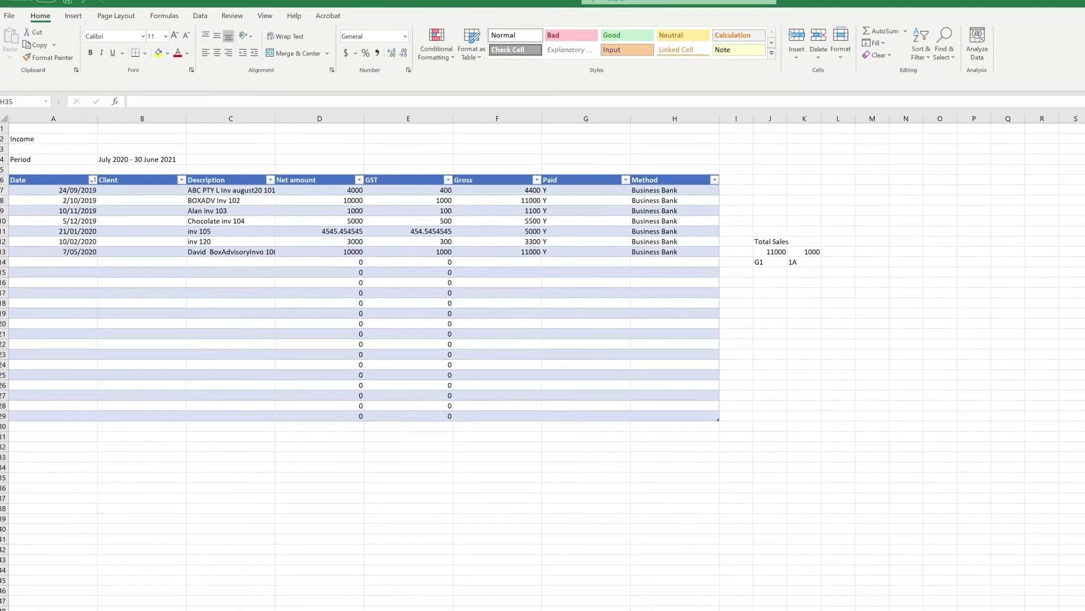
- Switch to the ATO Business Portal and open the Apr 20 - Jun 20 activity statement's GST section for revision
key("alt+Tab")
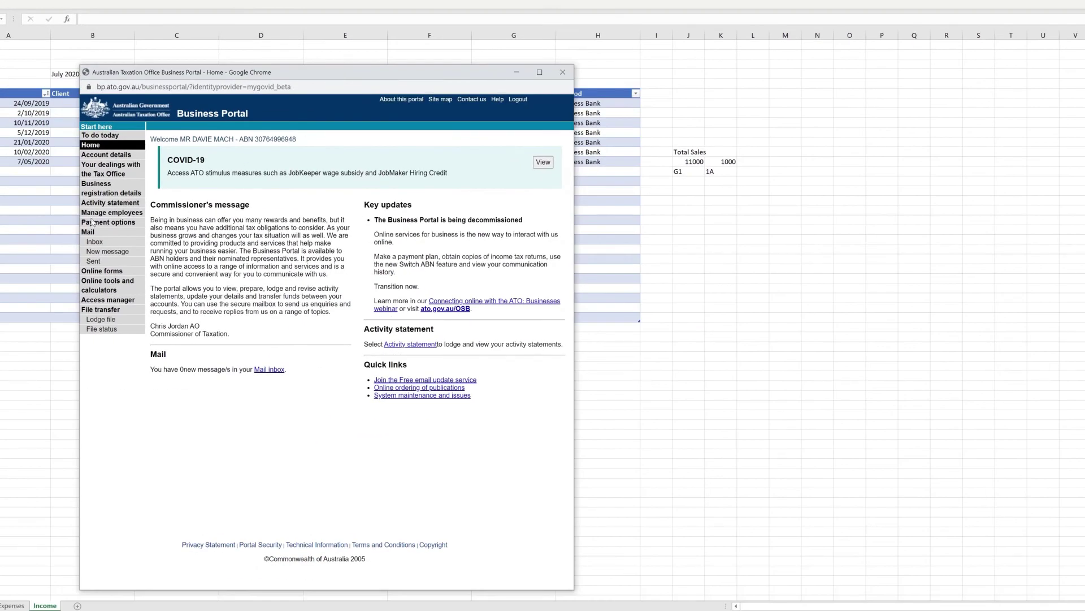
left_click(99, 204)
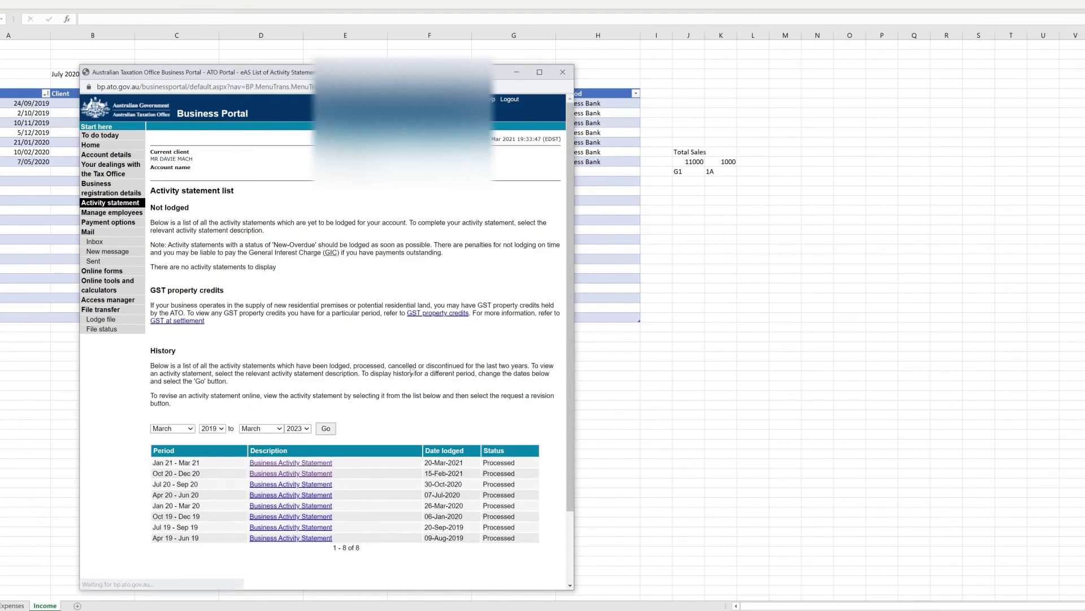
left_click(291, 496)
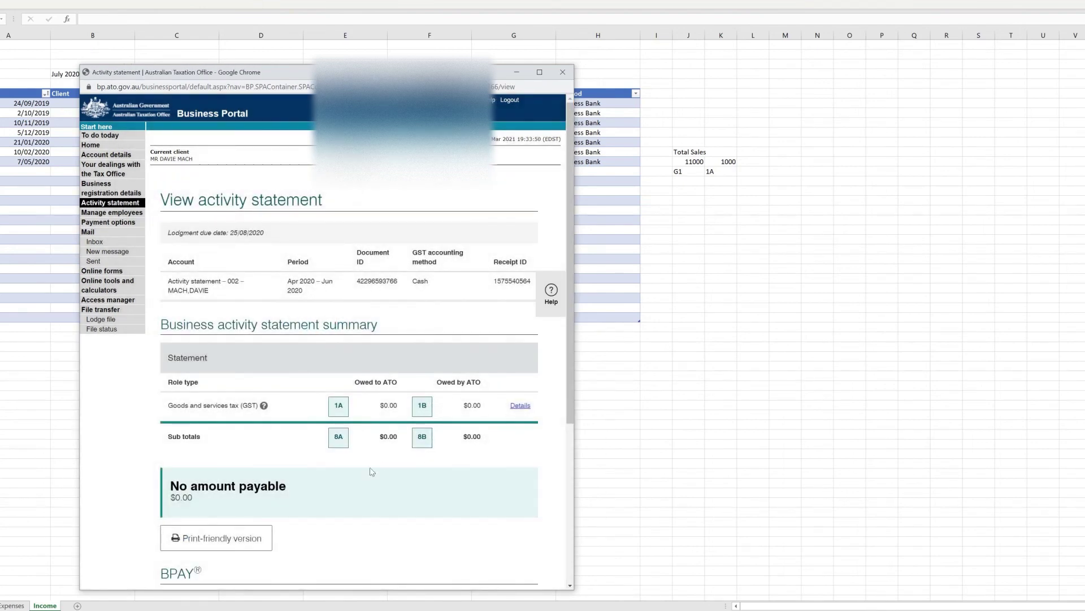
scroll(368, 470, "down", 3)
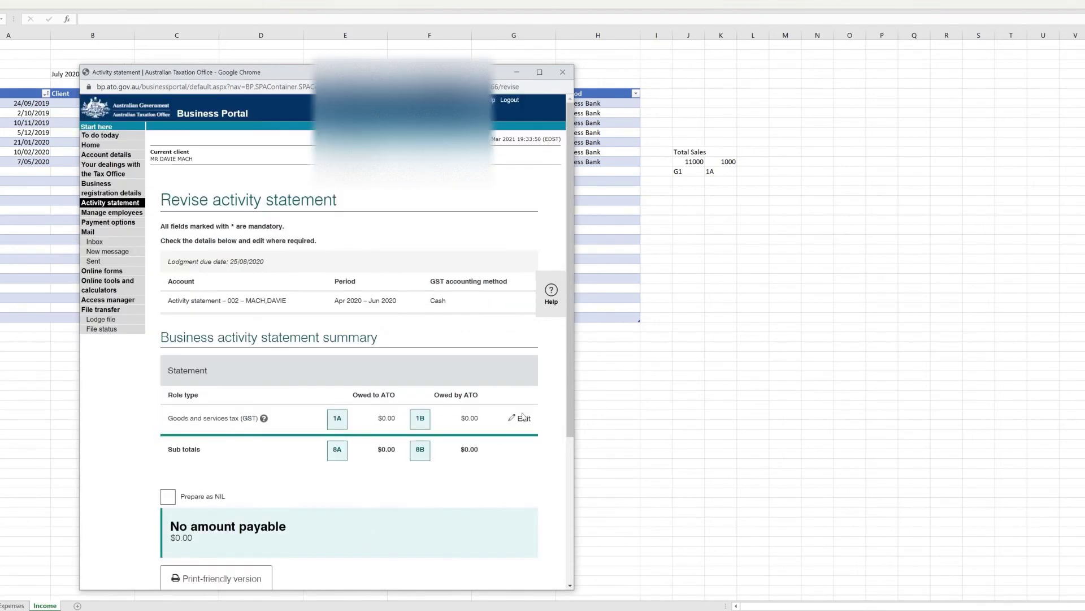
left_click(521, 418)
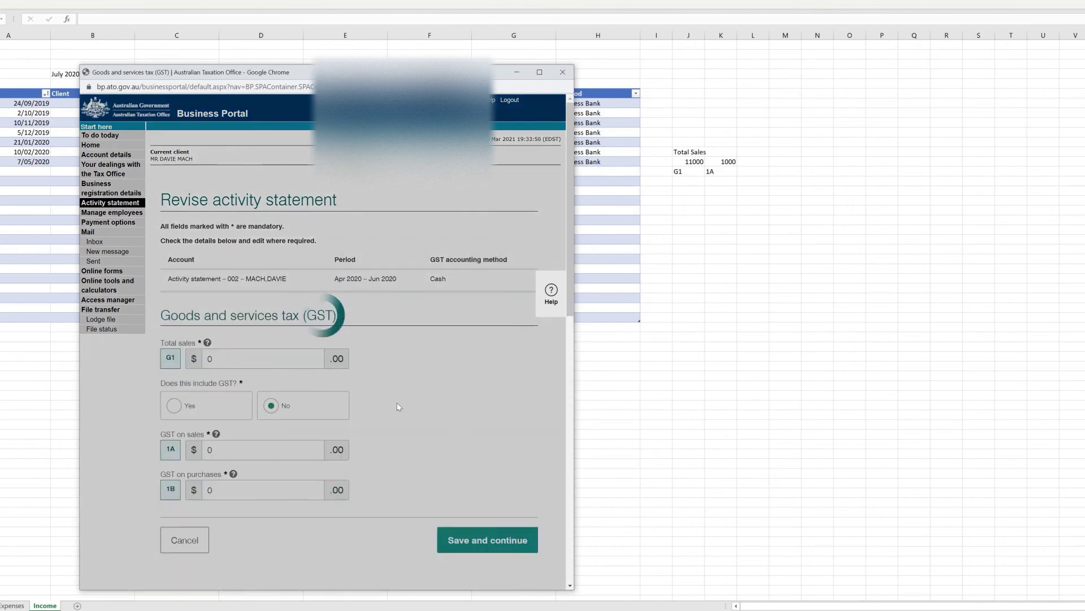
- Enter 11000 as total sales (G1) and 1000 as GST on sales (1A)
type("11000")
key("Tab")
key("Tab")
type("1000")
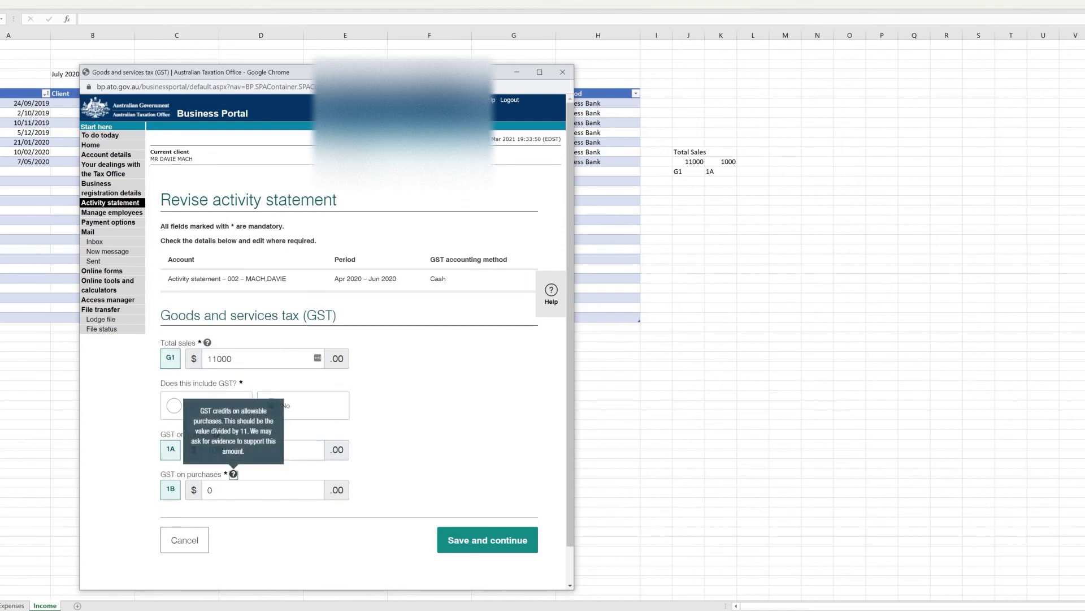
- Consult the Expenses sheet, enter 149 as GST on purchases (1B) in the portal, and save to continue to the statement summary
left_click(761, 329)
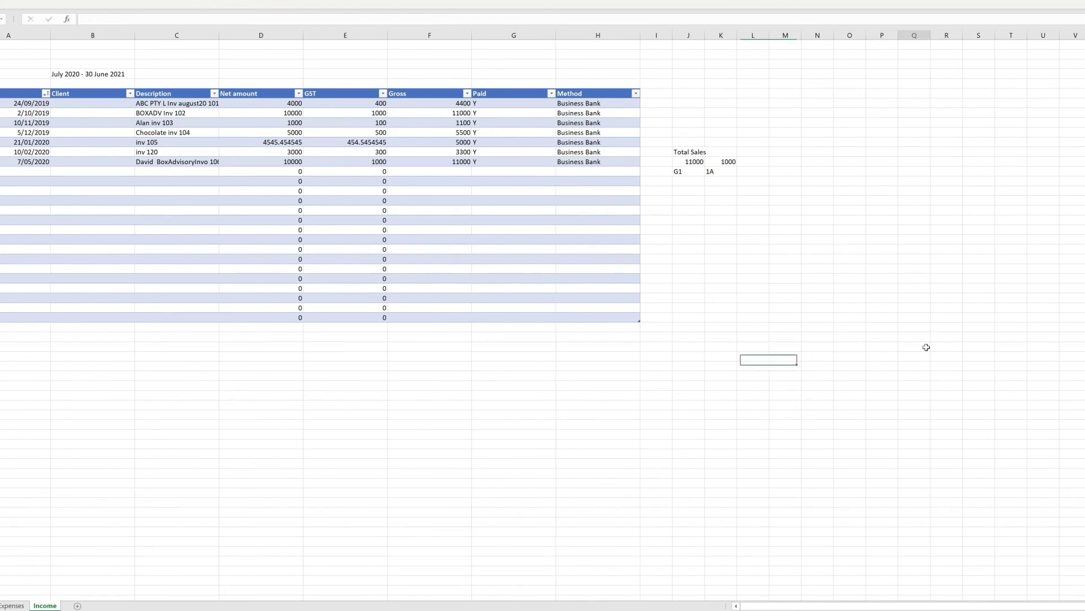
key("ctrl+Page_Up")
key("alt+Tab")
type("1")
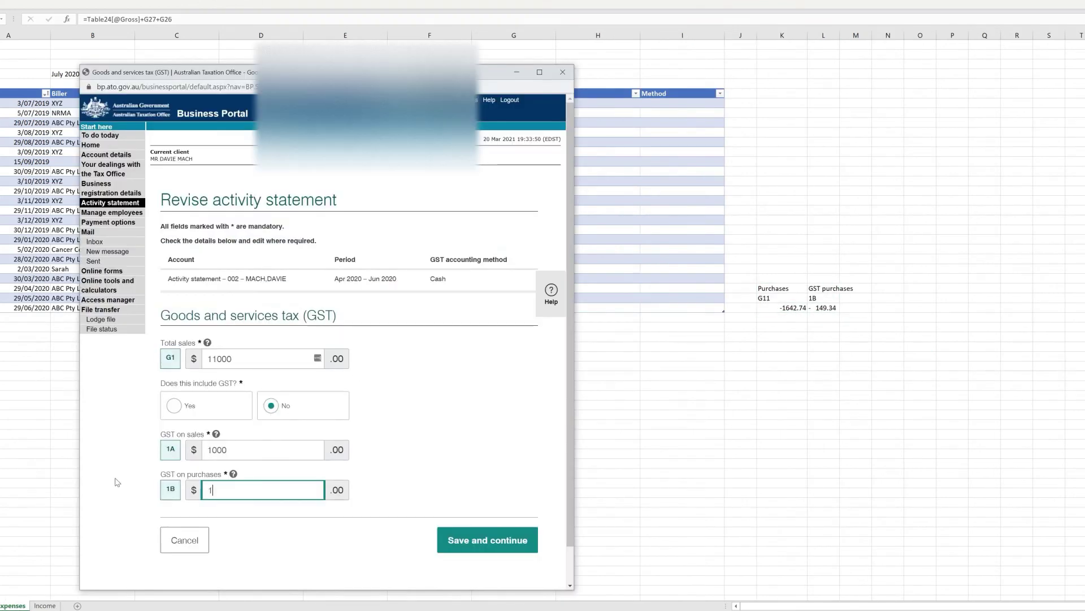
key("Tab")
left_click(444, 540)
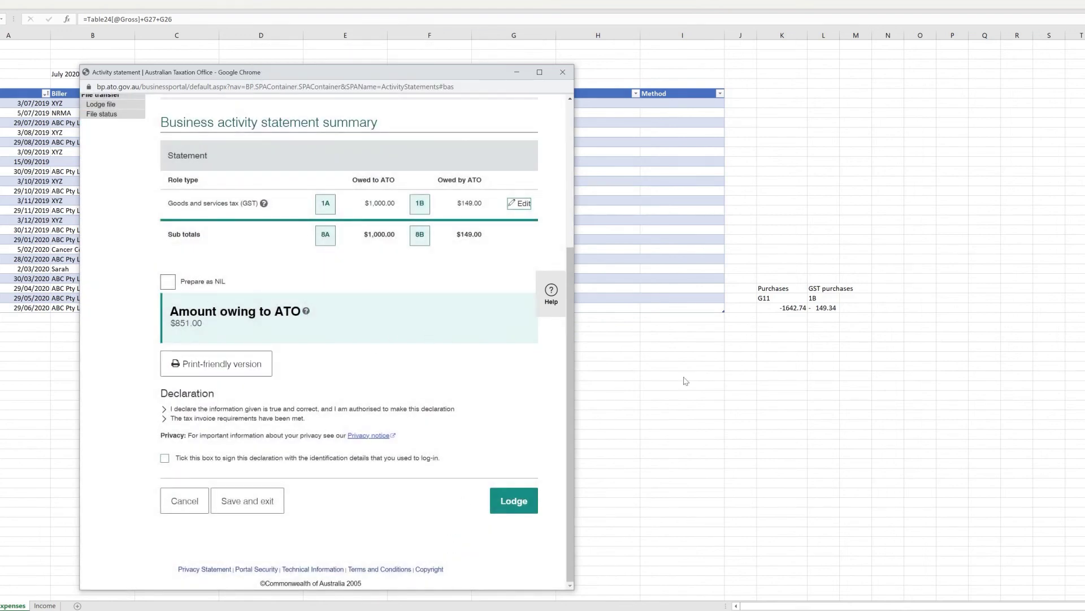
double_click(192, 312)
- Switch back to Excel and look over the Expenses sheet with its purchases and GST totals
key("alt+Tab")
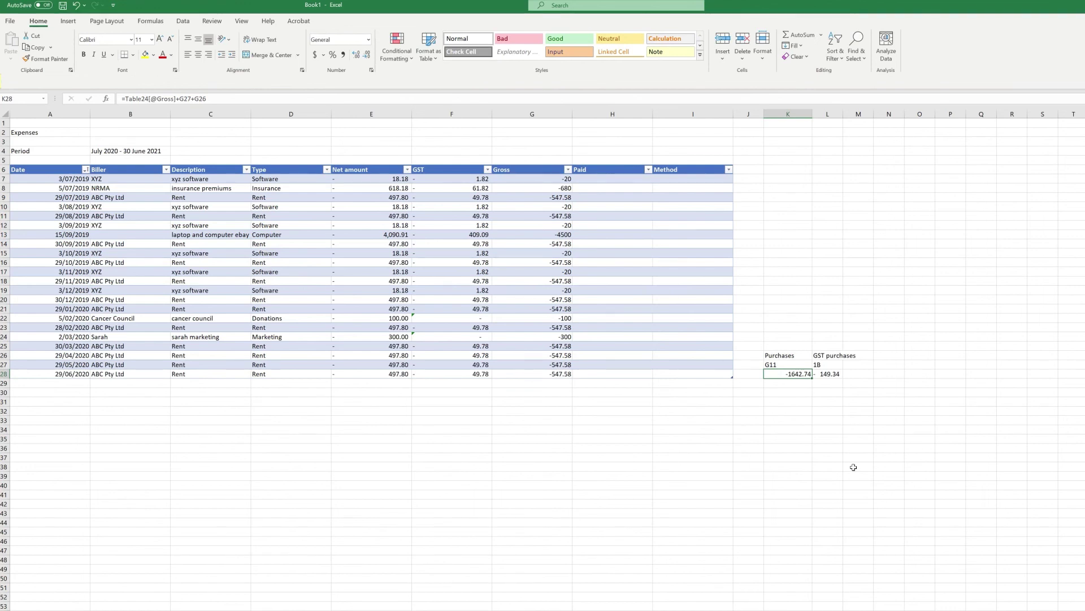
left_click(605, 510)
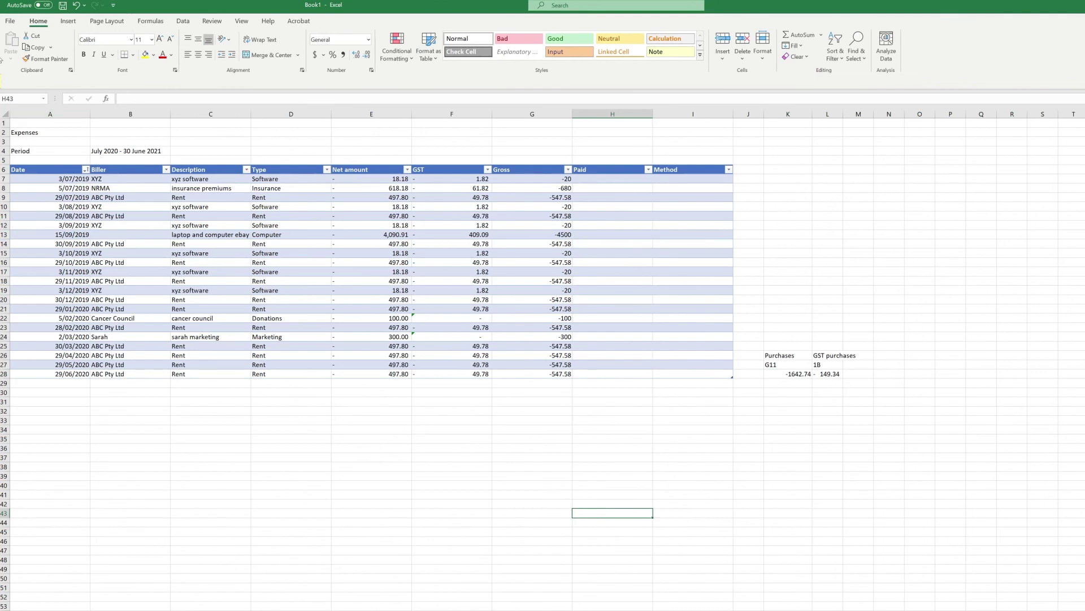
left_click(9, 21)
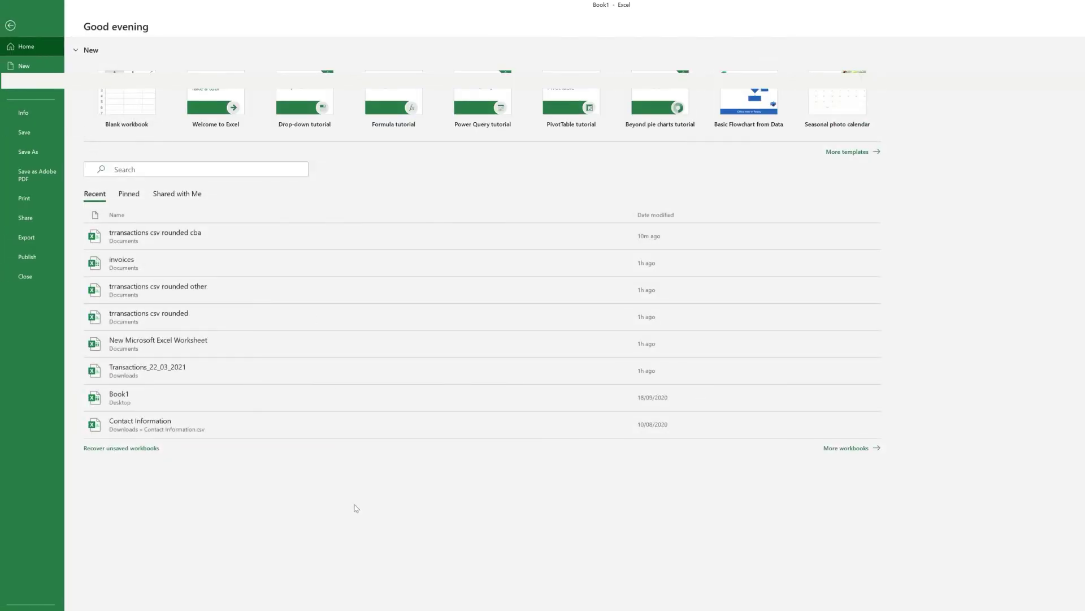
key("Escape")
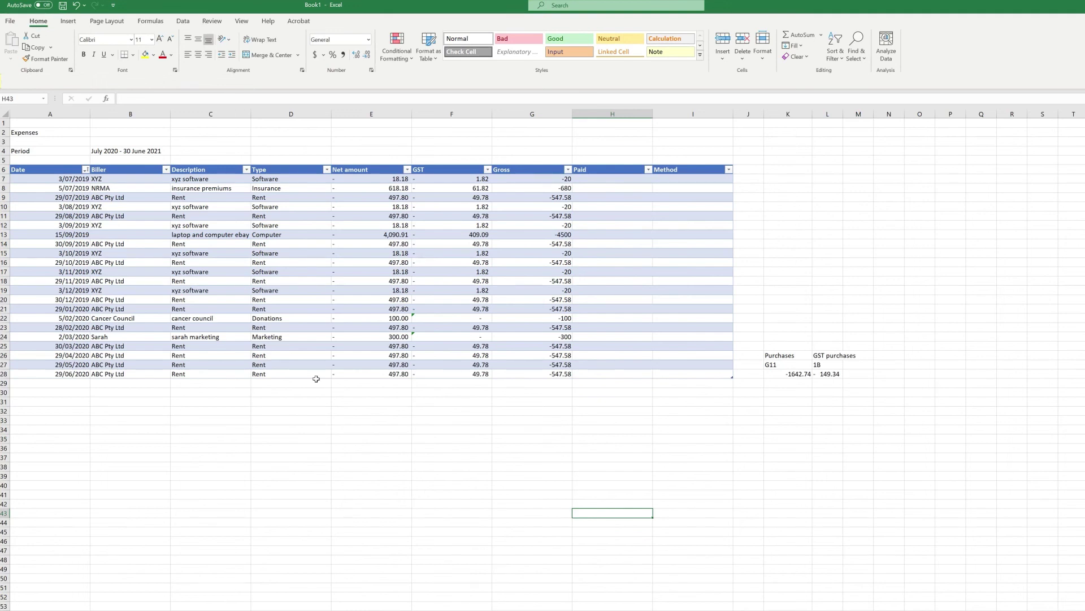
left_click(227, 310)
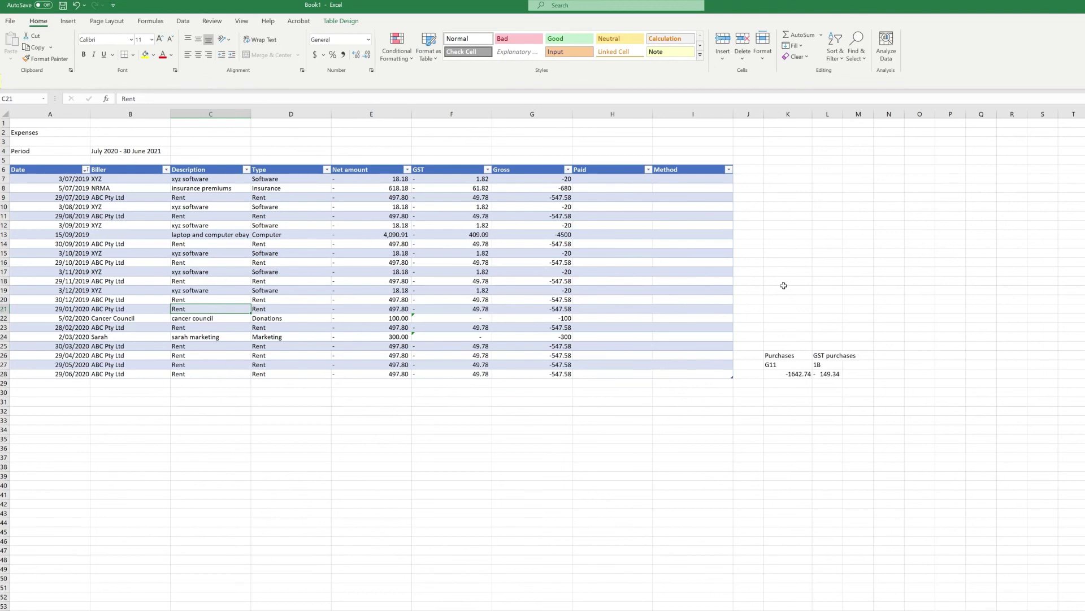
left_click(784, 285)
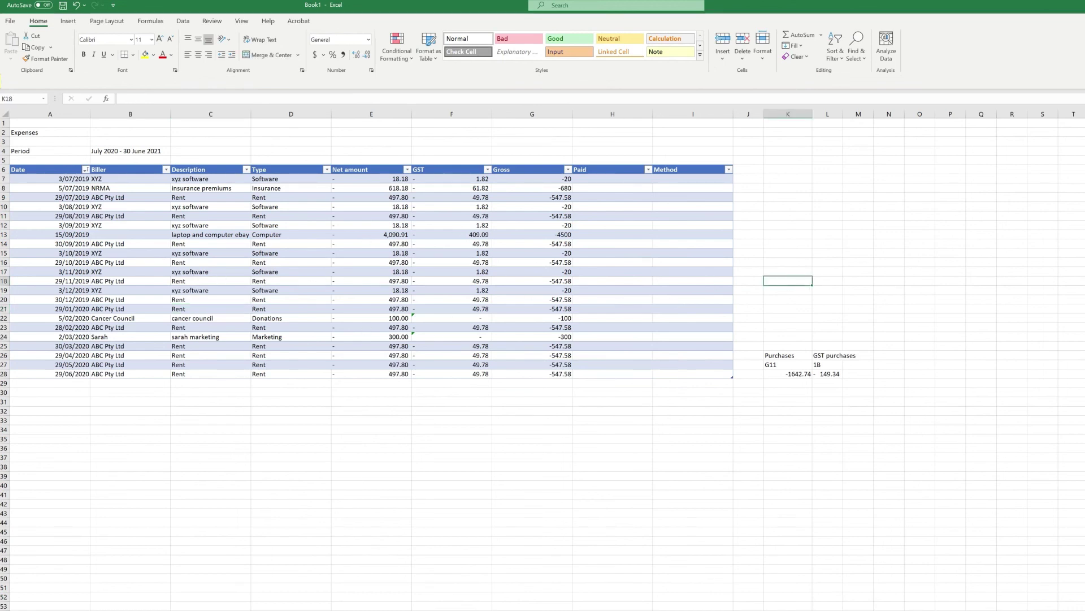